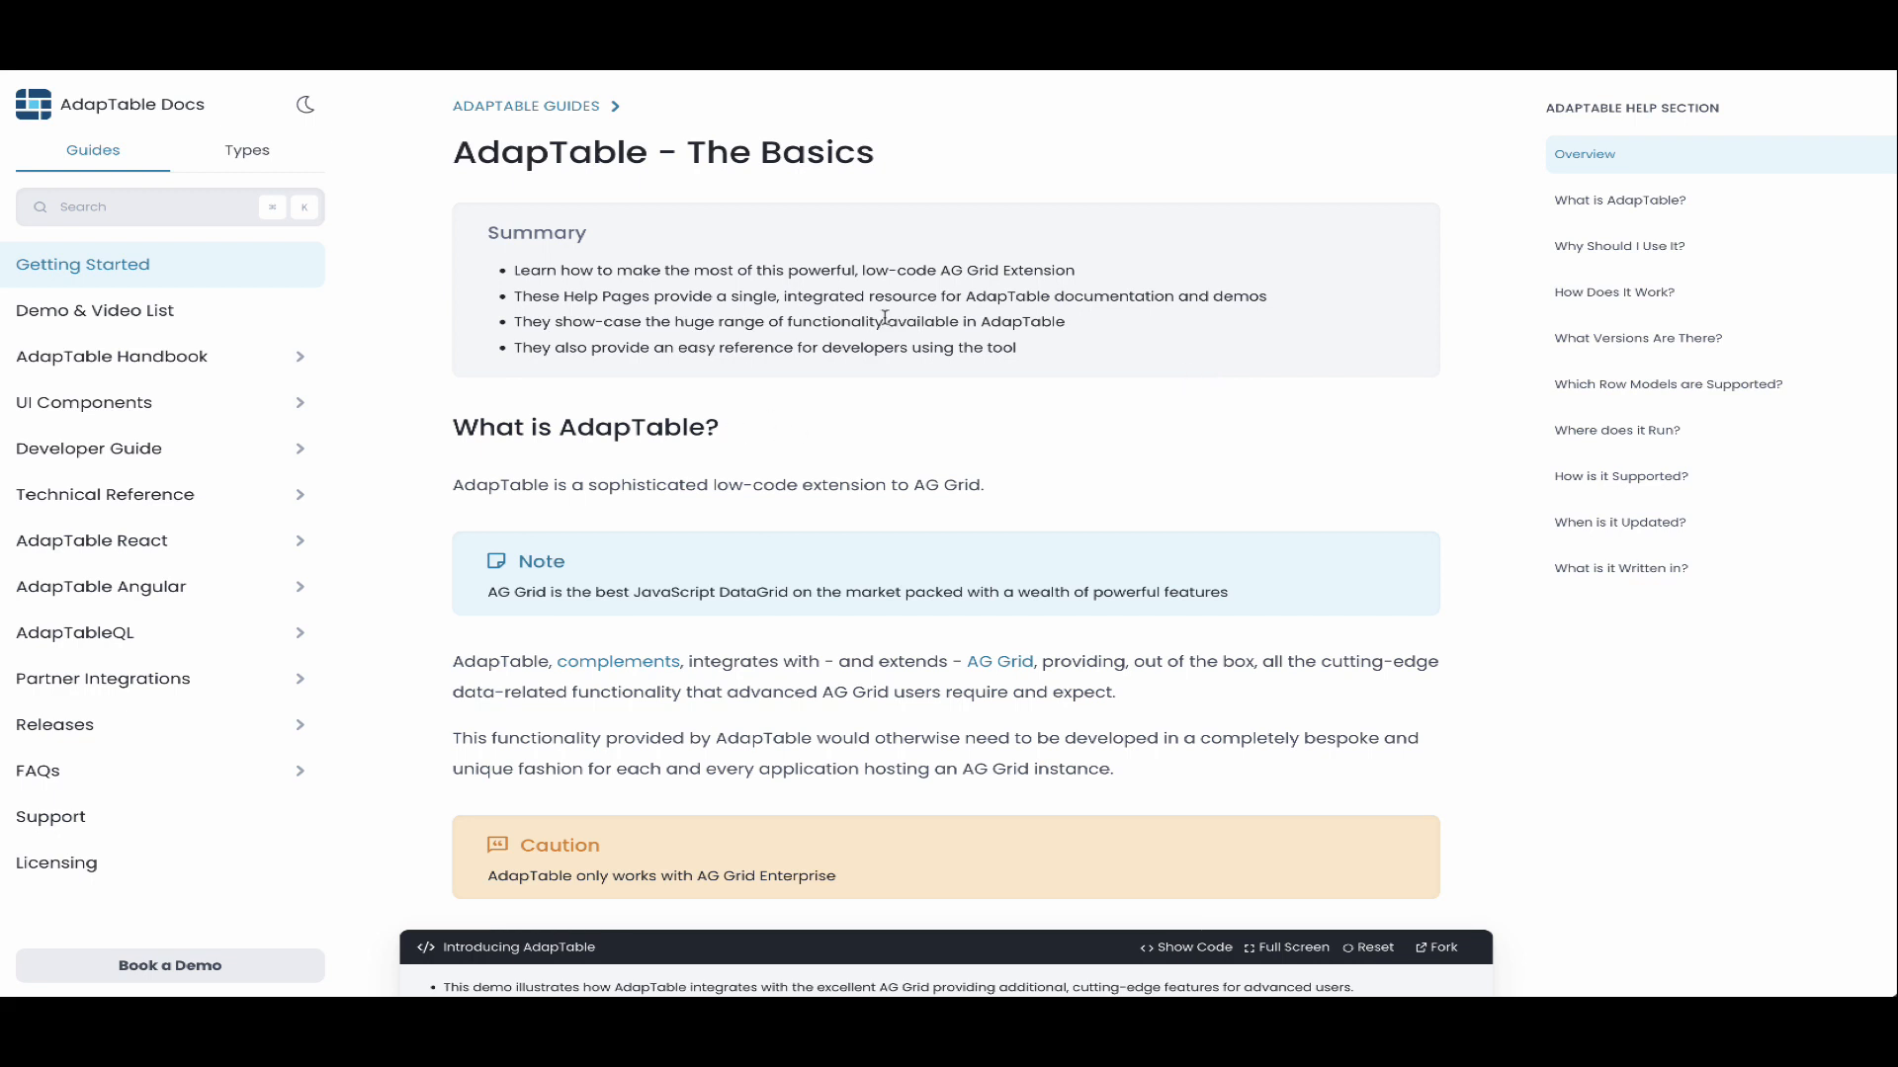
# - Show the Introducing AdapTable demo from the documentation page in full screen
pyautogui.scroll(-3, 787, 316)
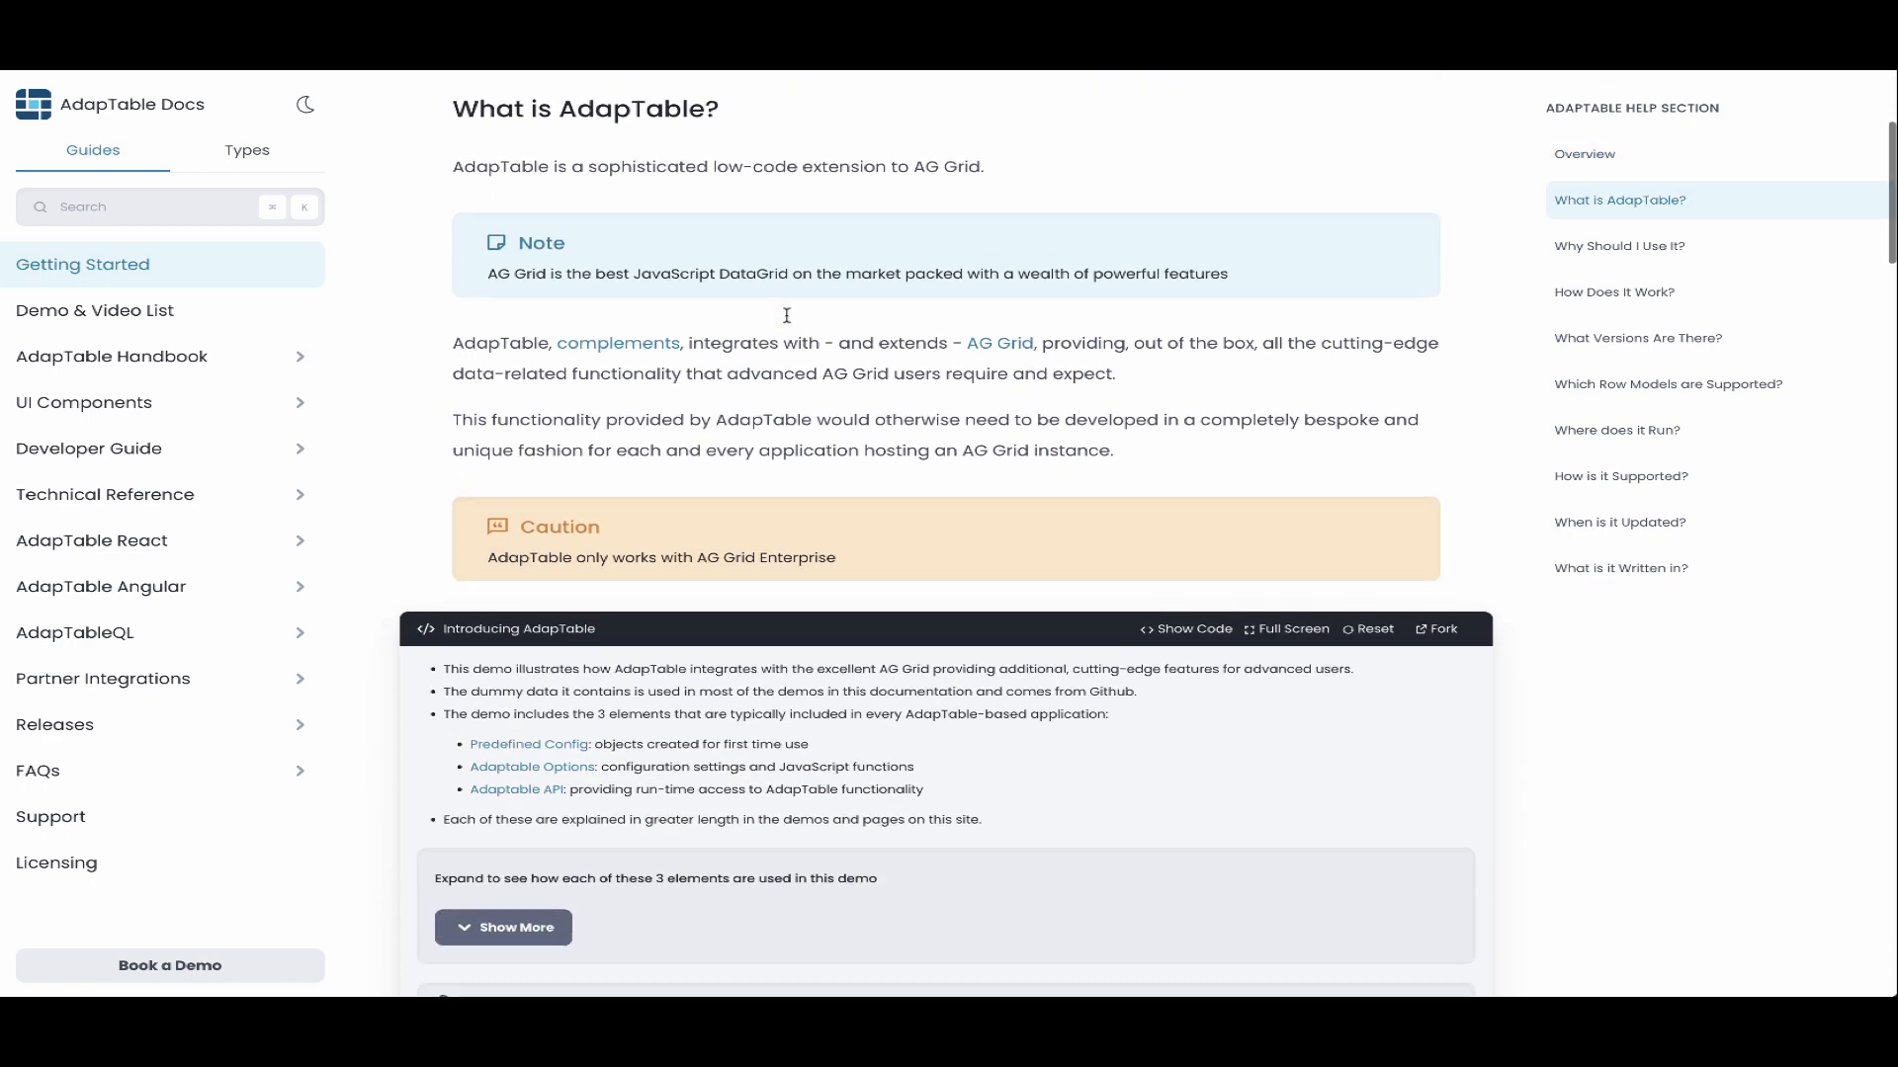
pyautogui.scroll(-2, 787, 315)
pyautogui.scroll(-1, 1050, 381)
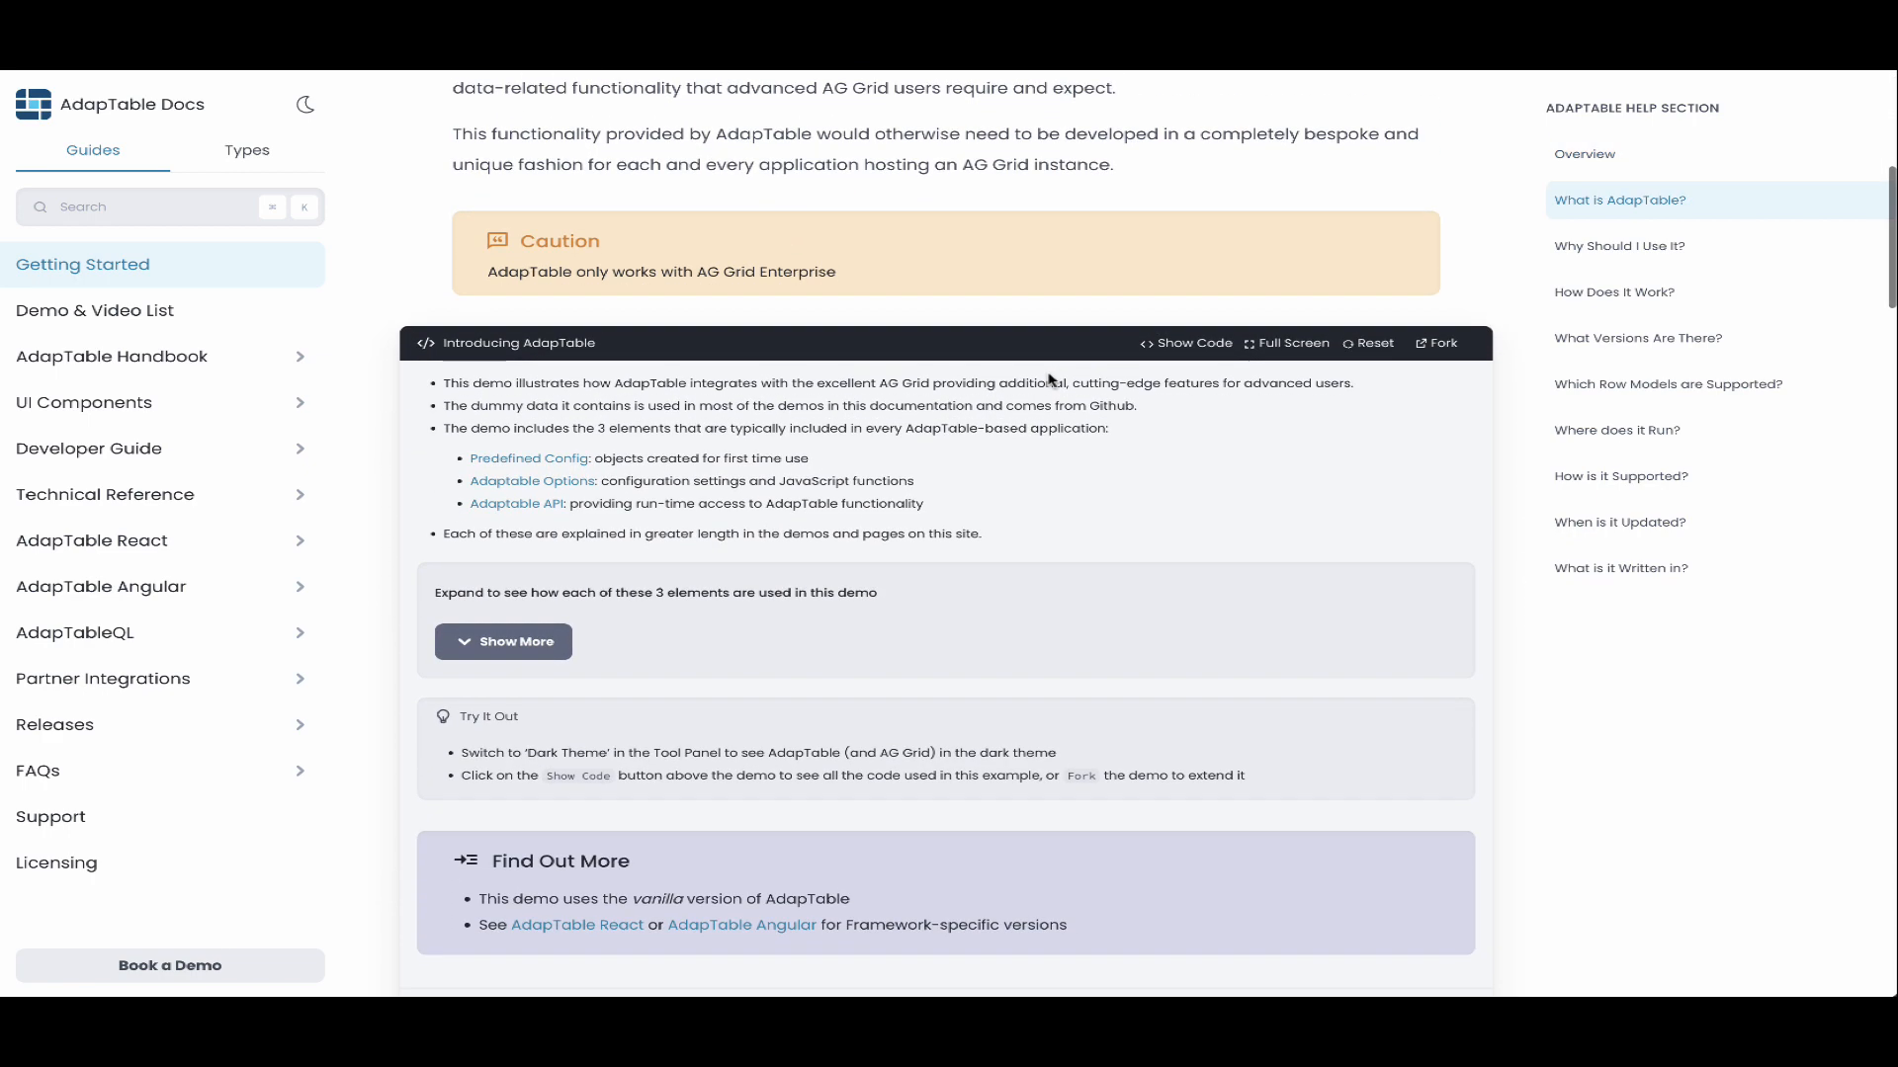
pyautogui.click(1300, 346)
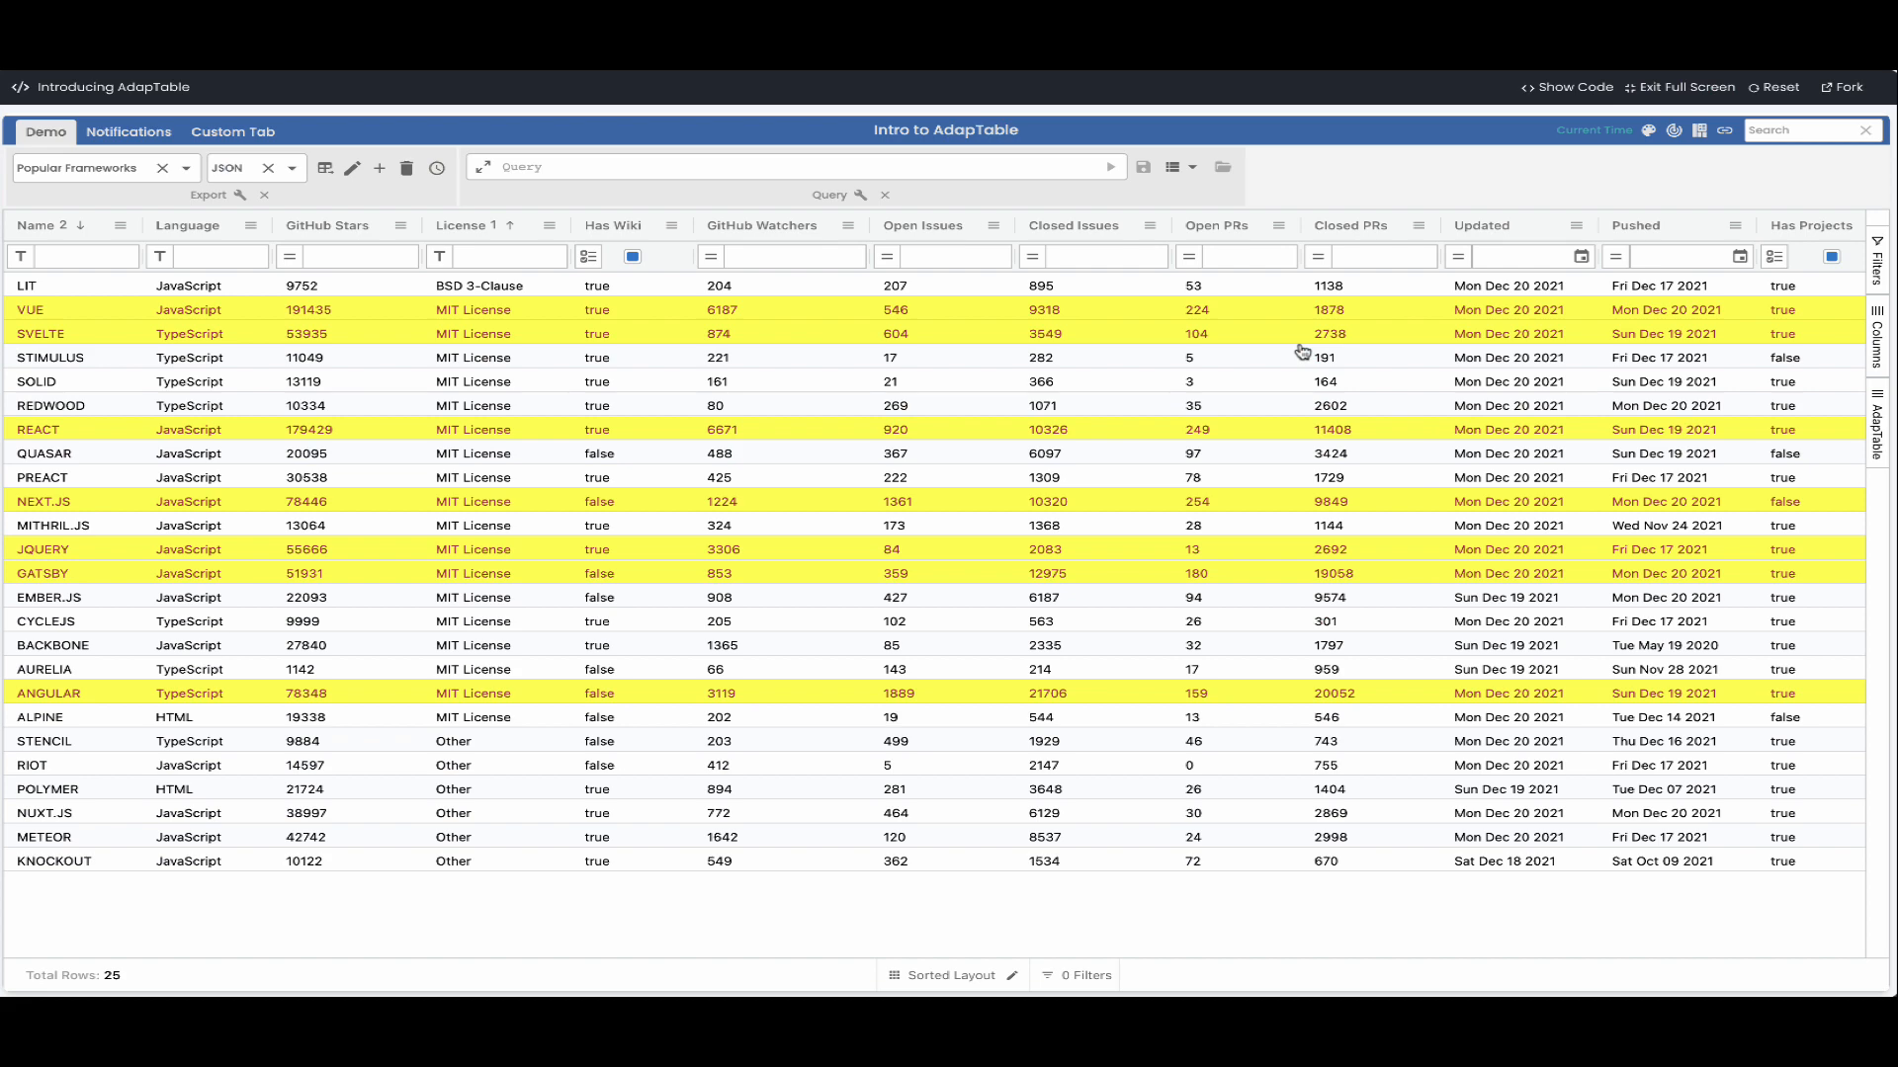
# - Deactivate the column format that highlights all columns where GitHub Stars exceeds 50000, and leave the settings
pyautogui.click(1615, 256)
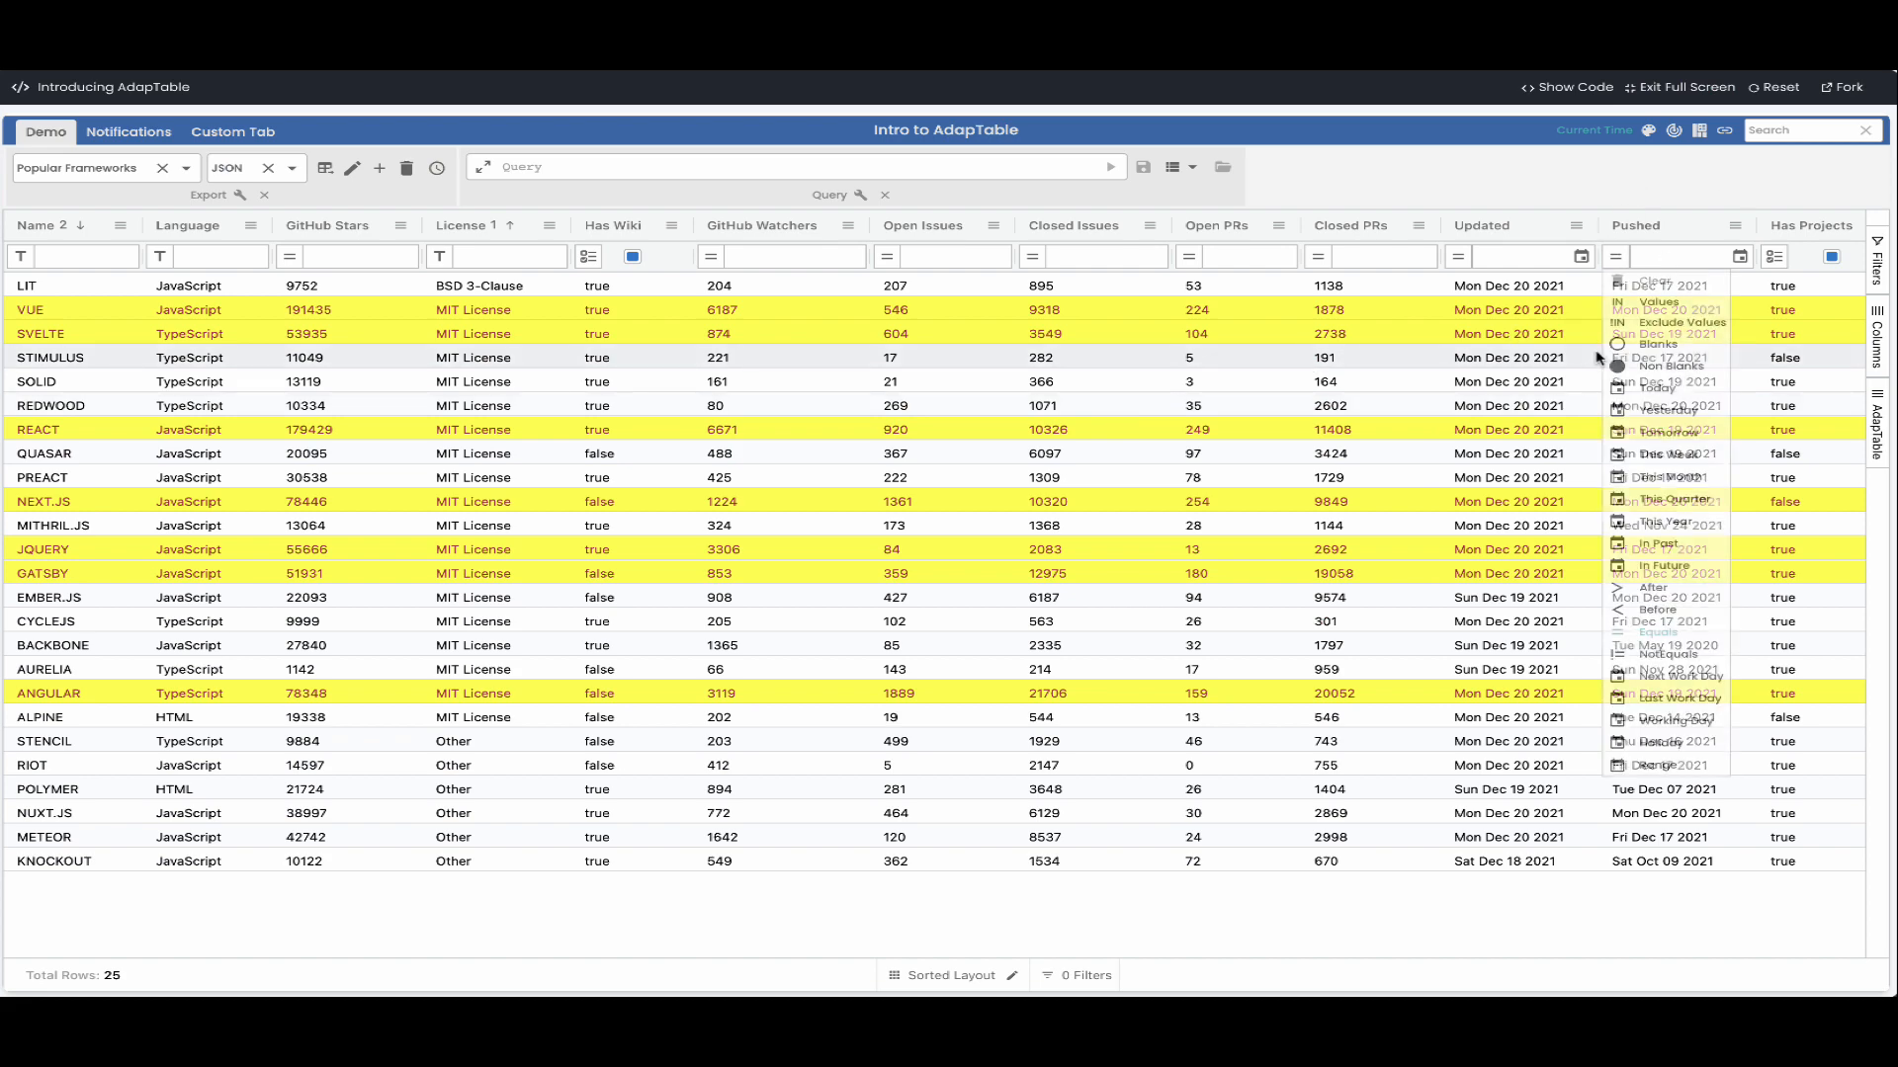
pyautogui.click(1651, 130)
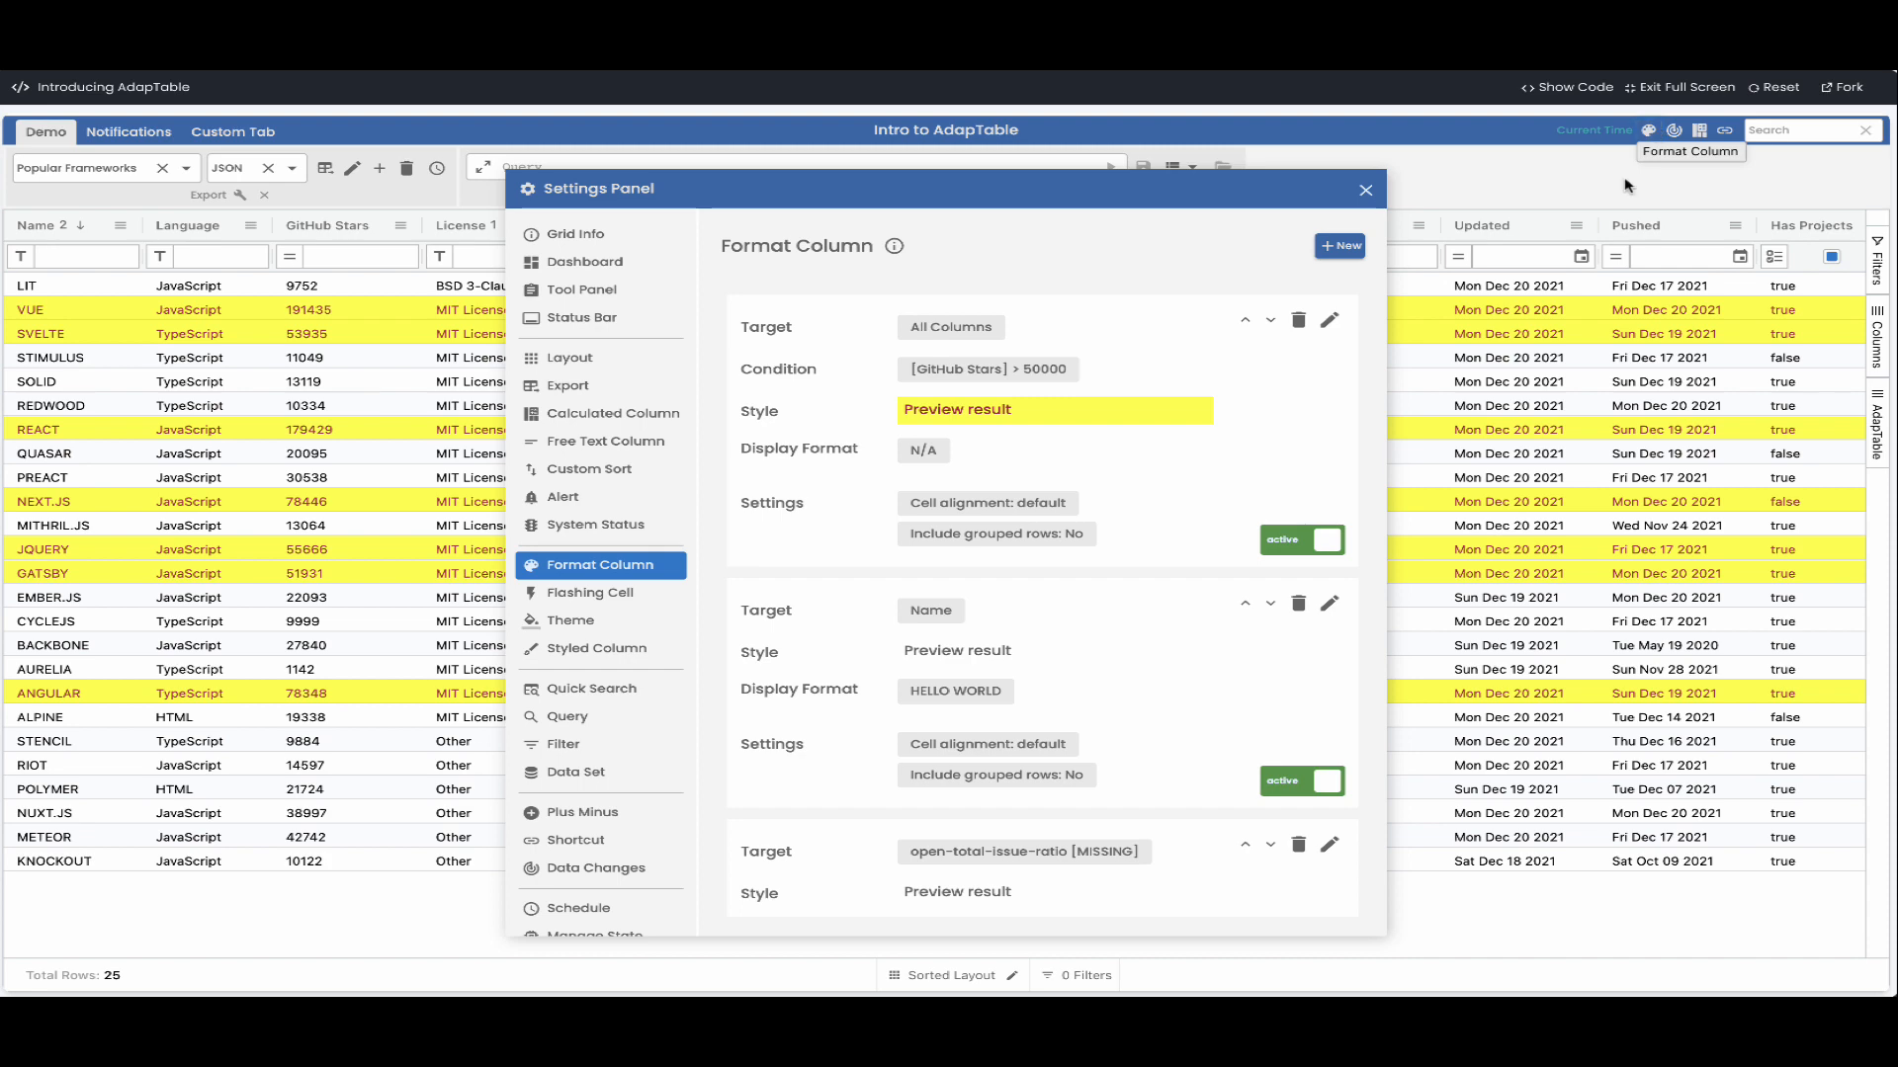
pyautogui.click(1288, 539)
pyautogui.click(1365, 190)
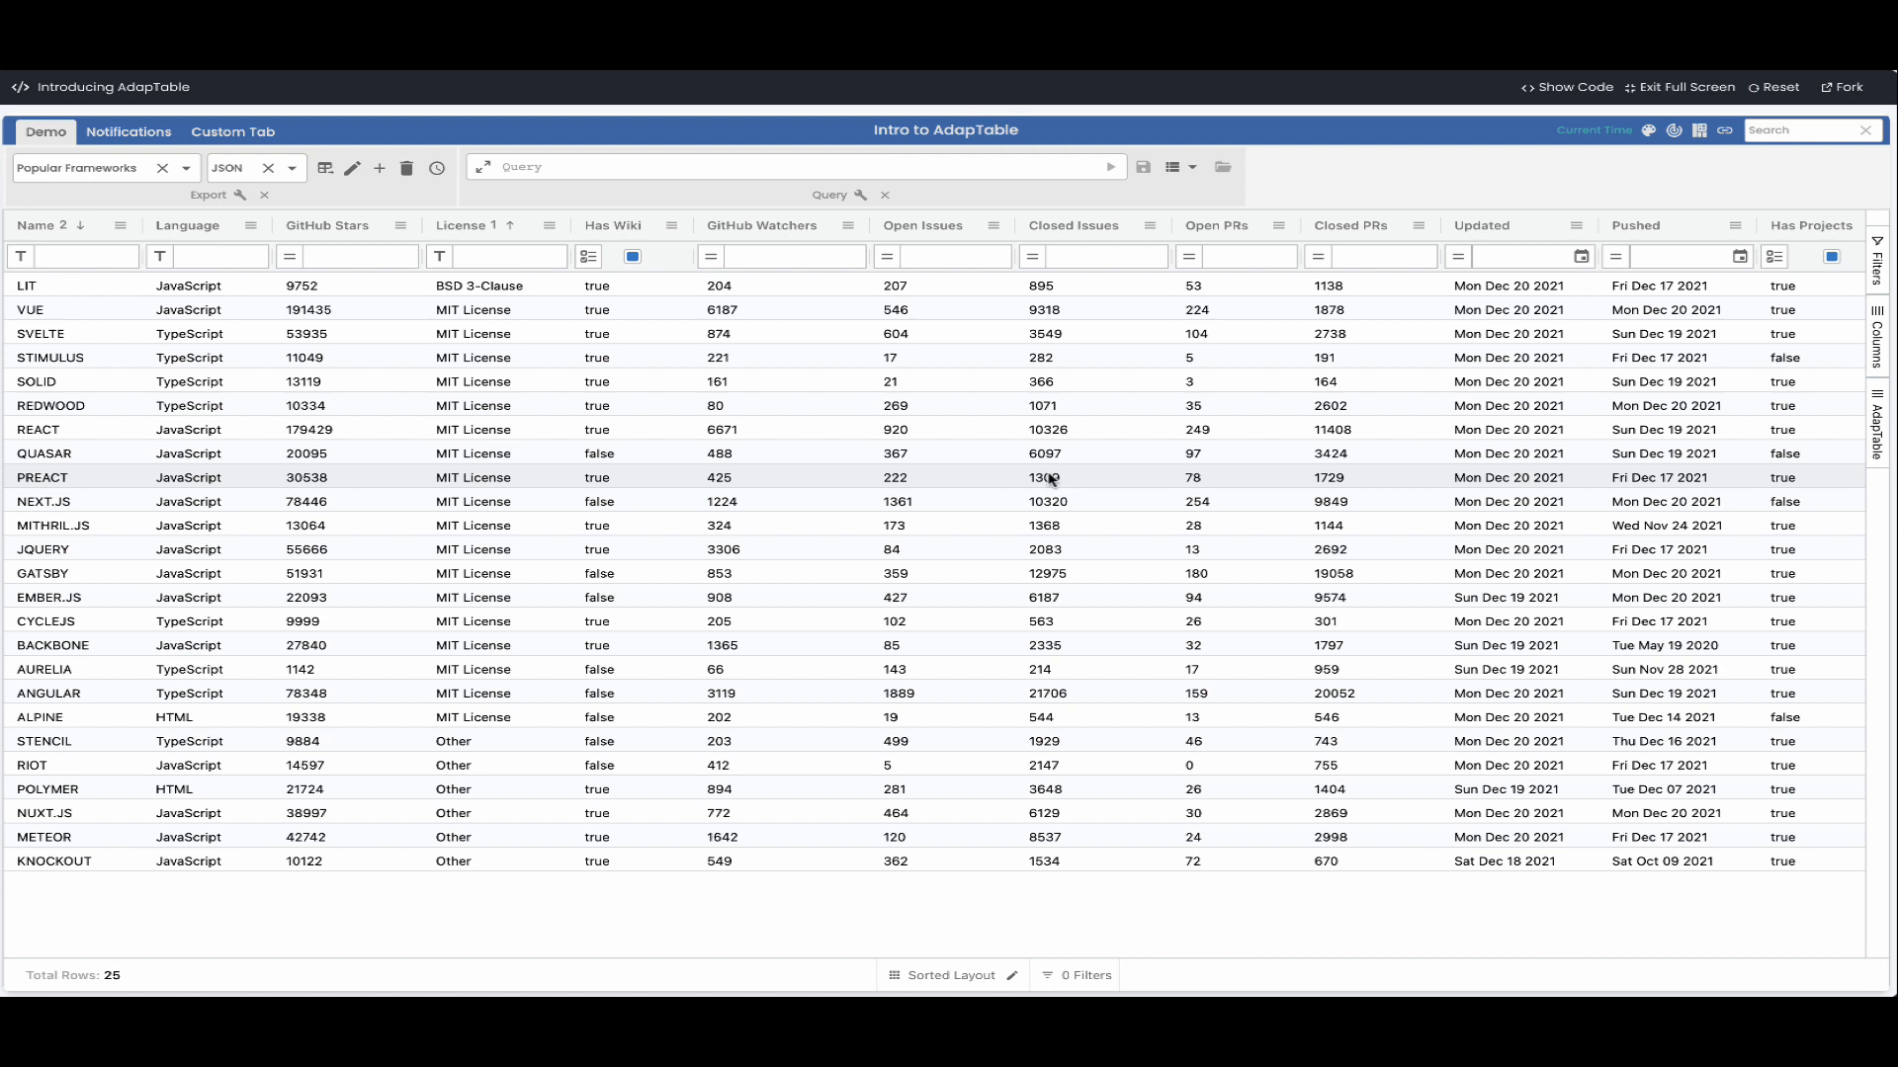
# - Create a new calculated column with the column id demoarray and the name Demo Array
pyautogui.click(1700, 132)
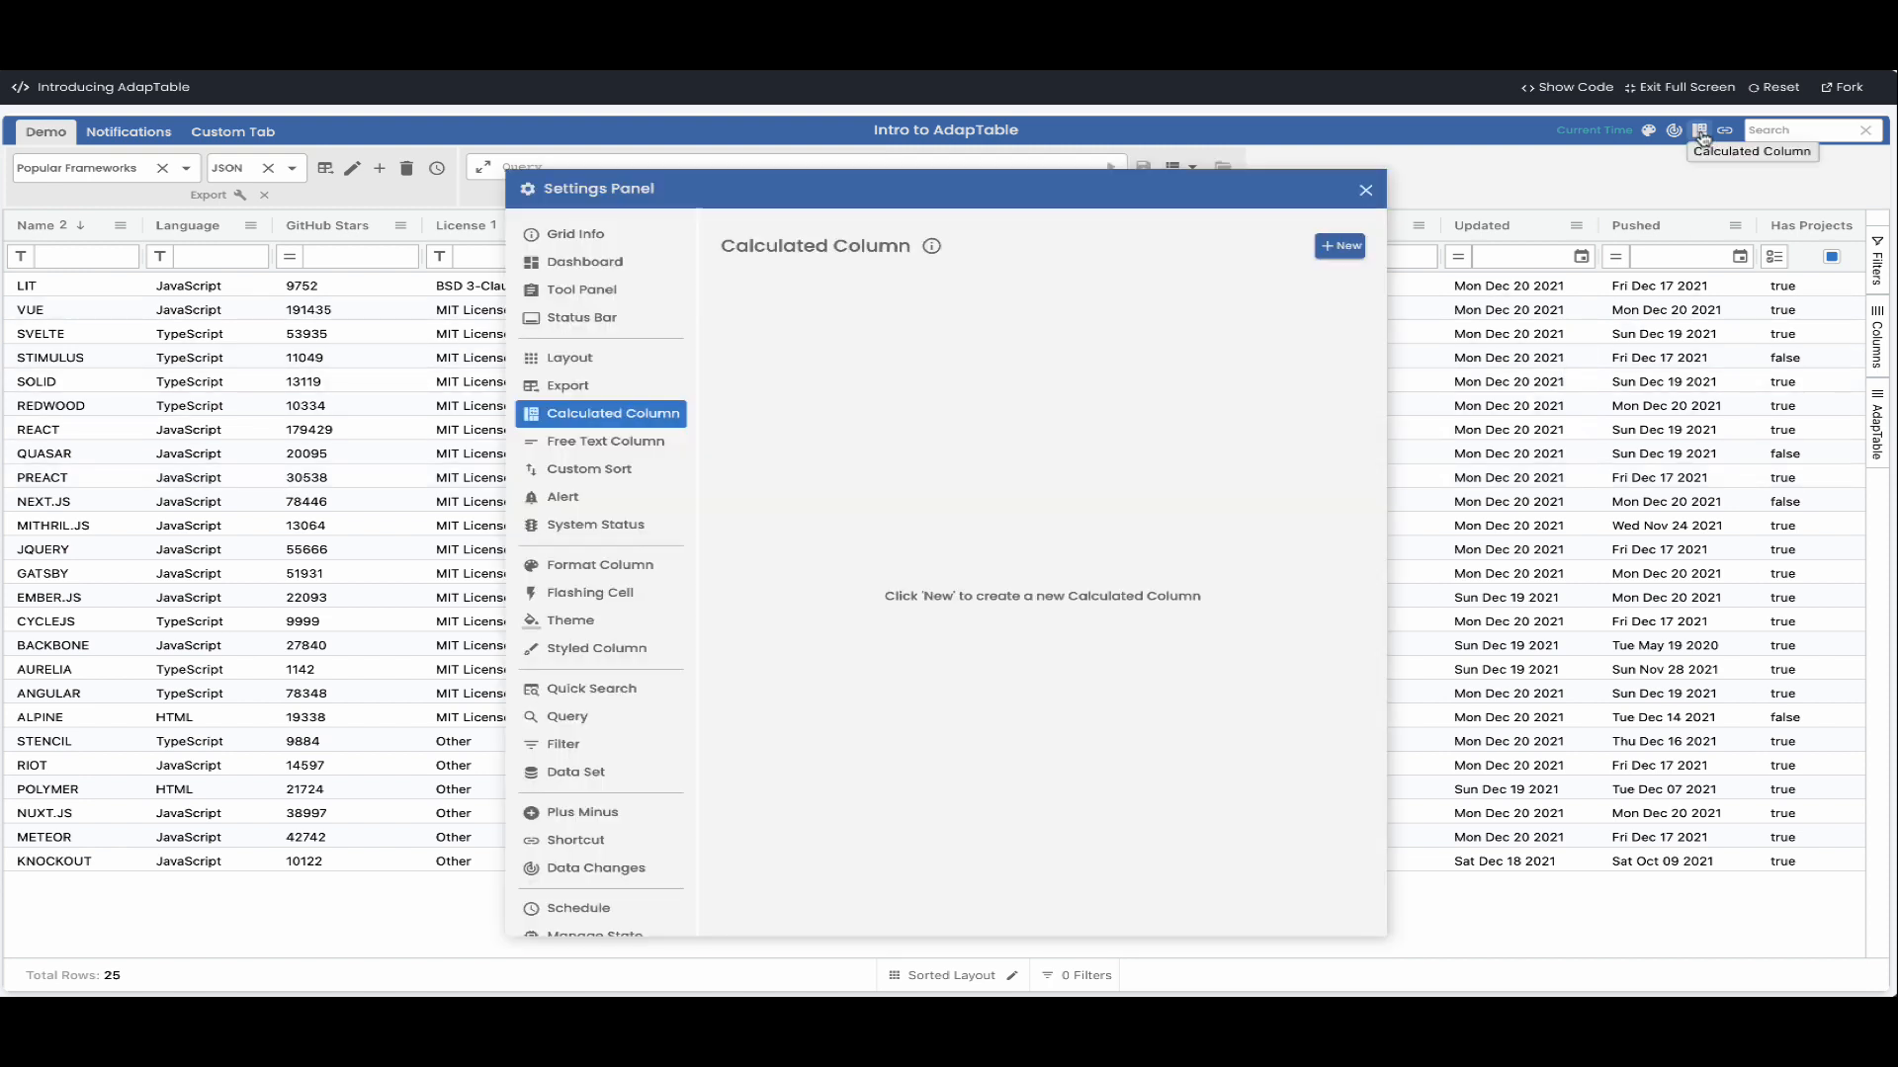
pyautogui.click(1342, 249)
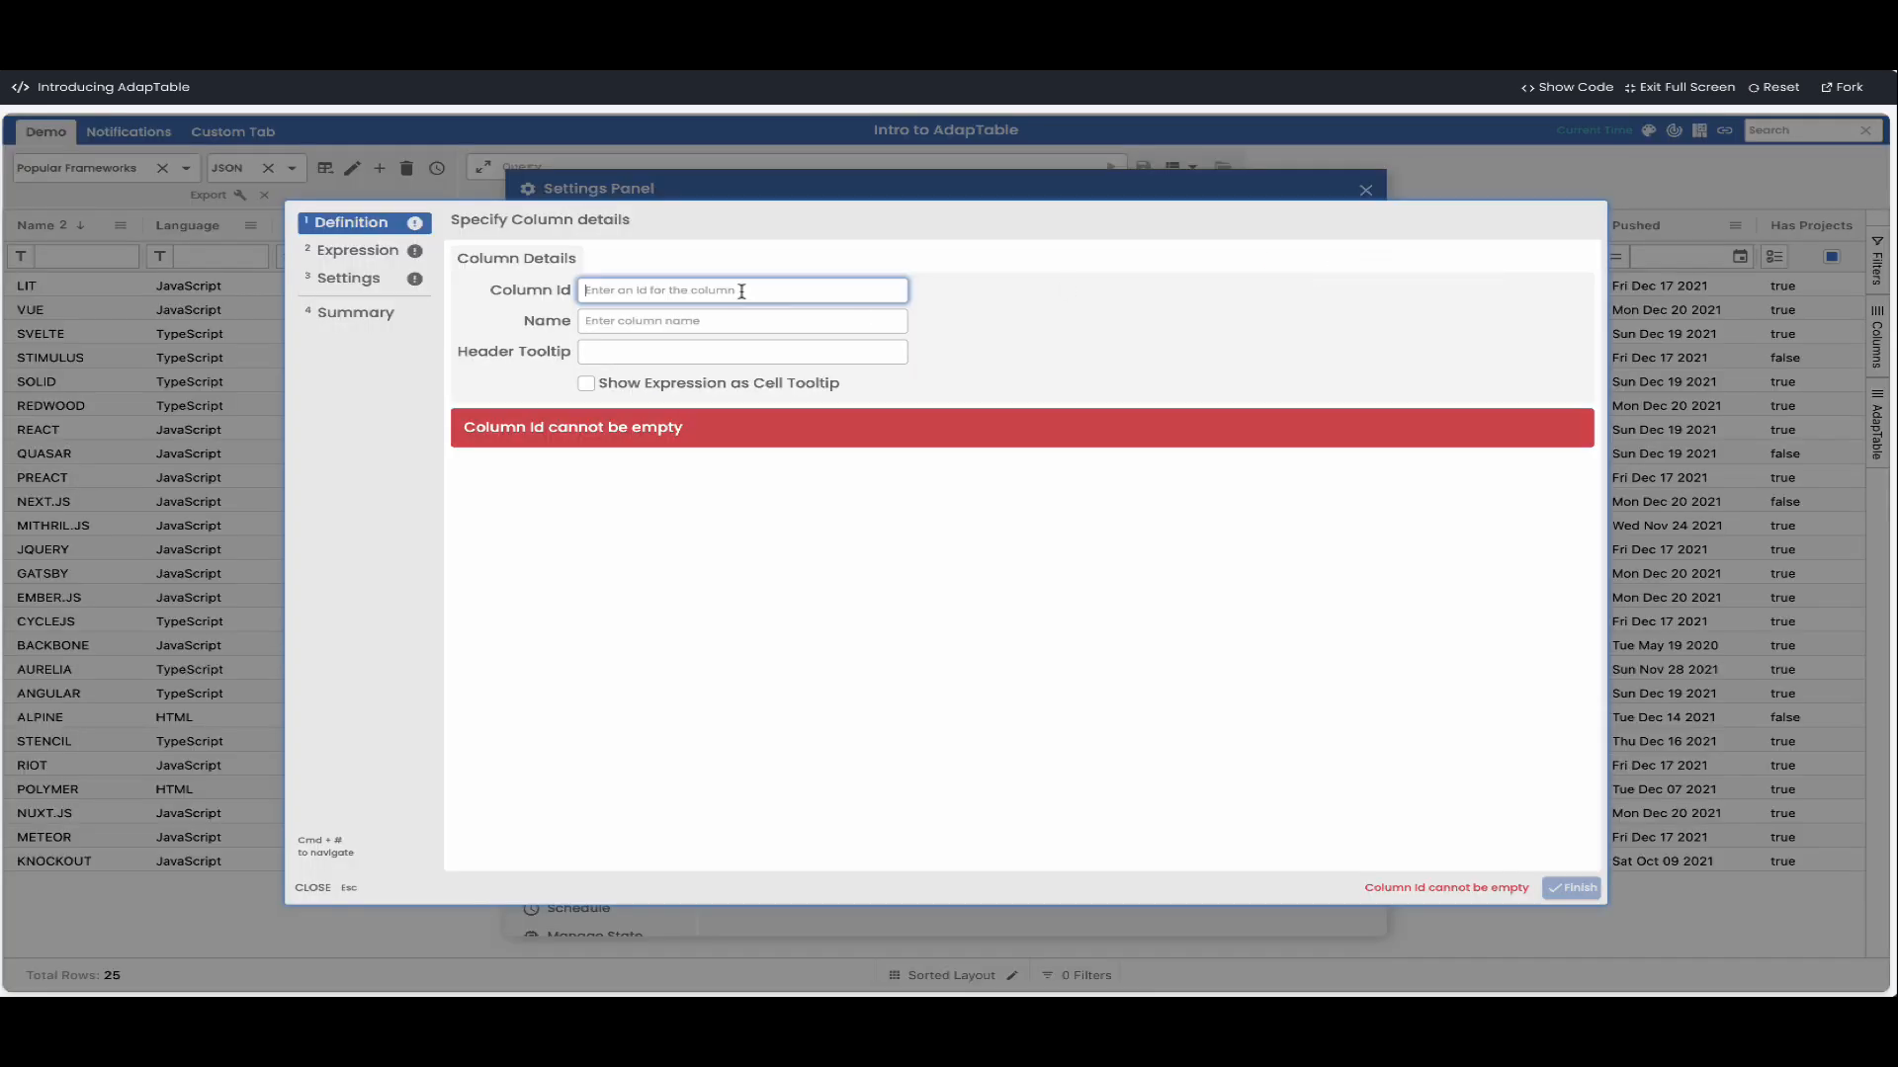
pyautogui.write('demoarry')
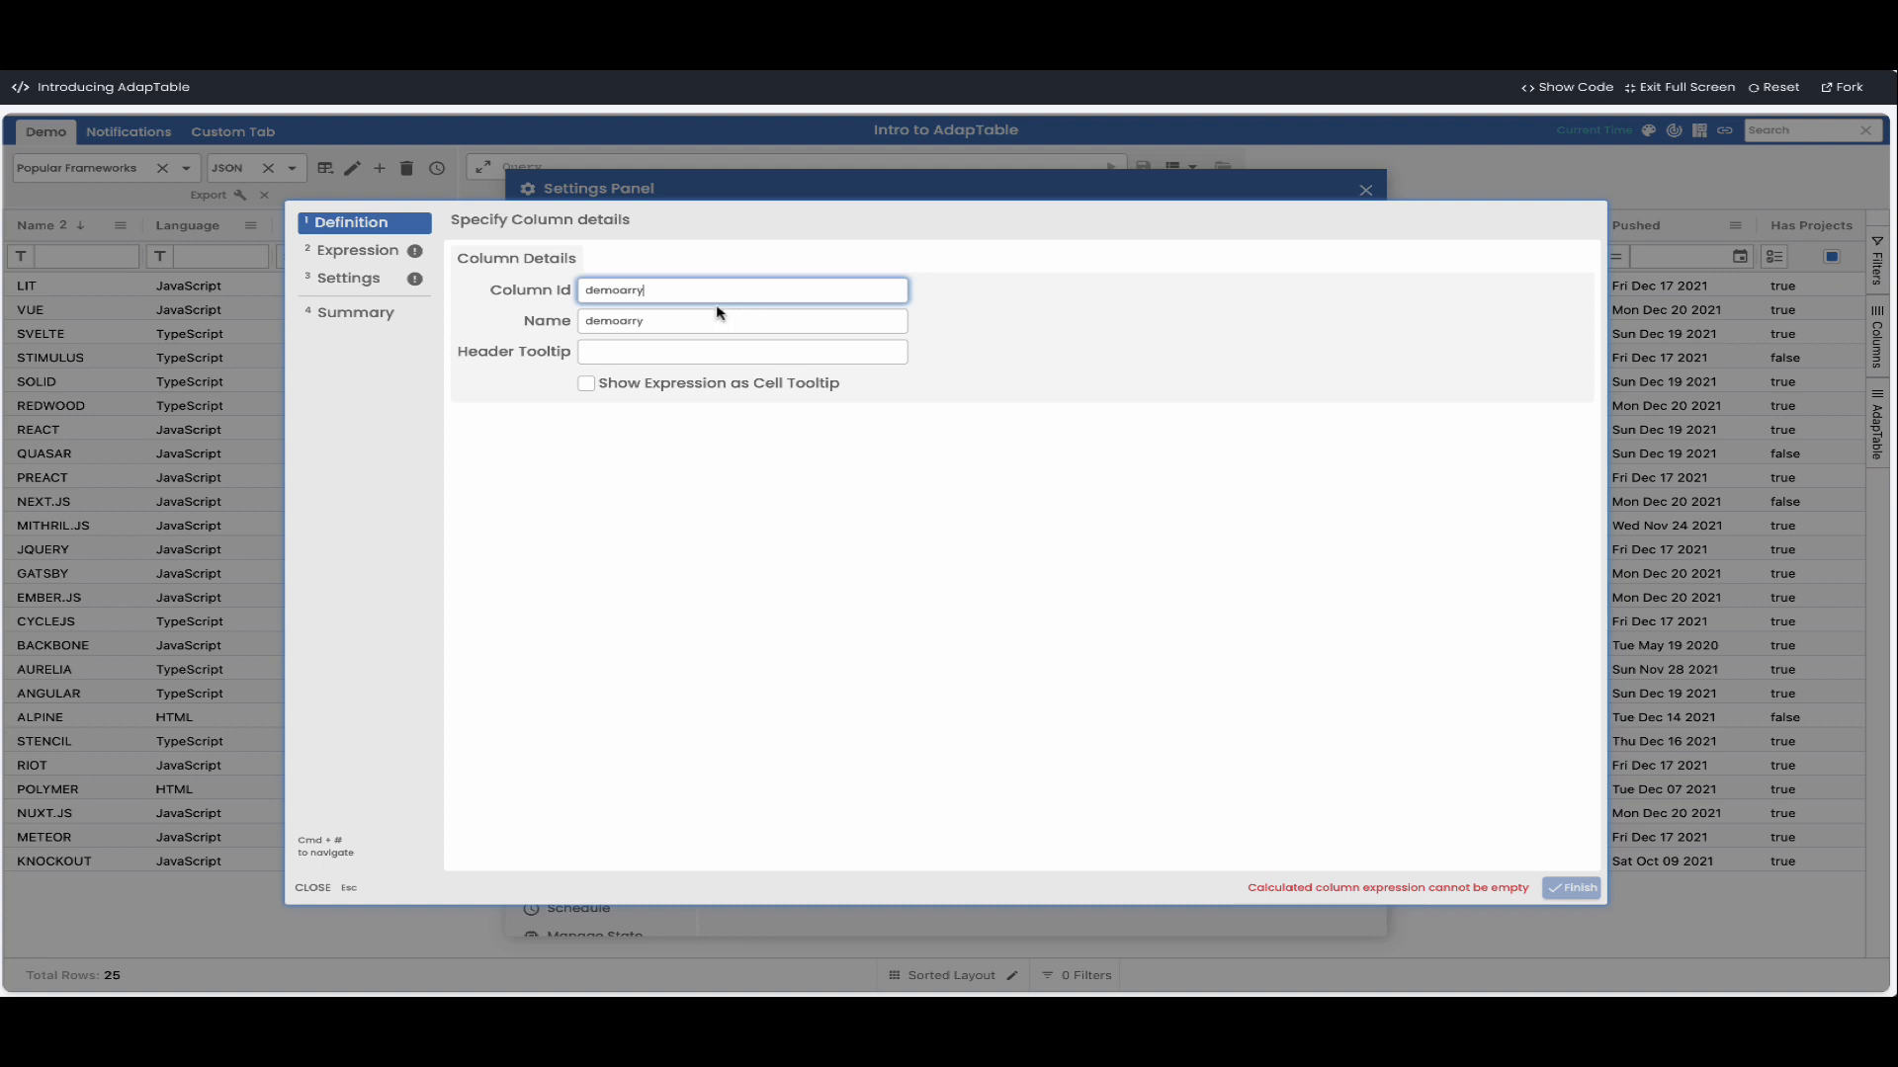
pyautogui.press('BackSpace')
pyautogui.press('BackSpace')
pyautogui.write('ray')
pyautogui.doubleClick(678, 319)
pyautogui.press('BackSpace')
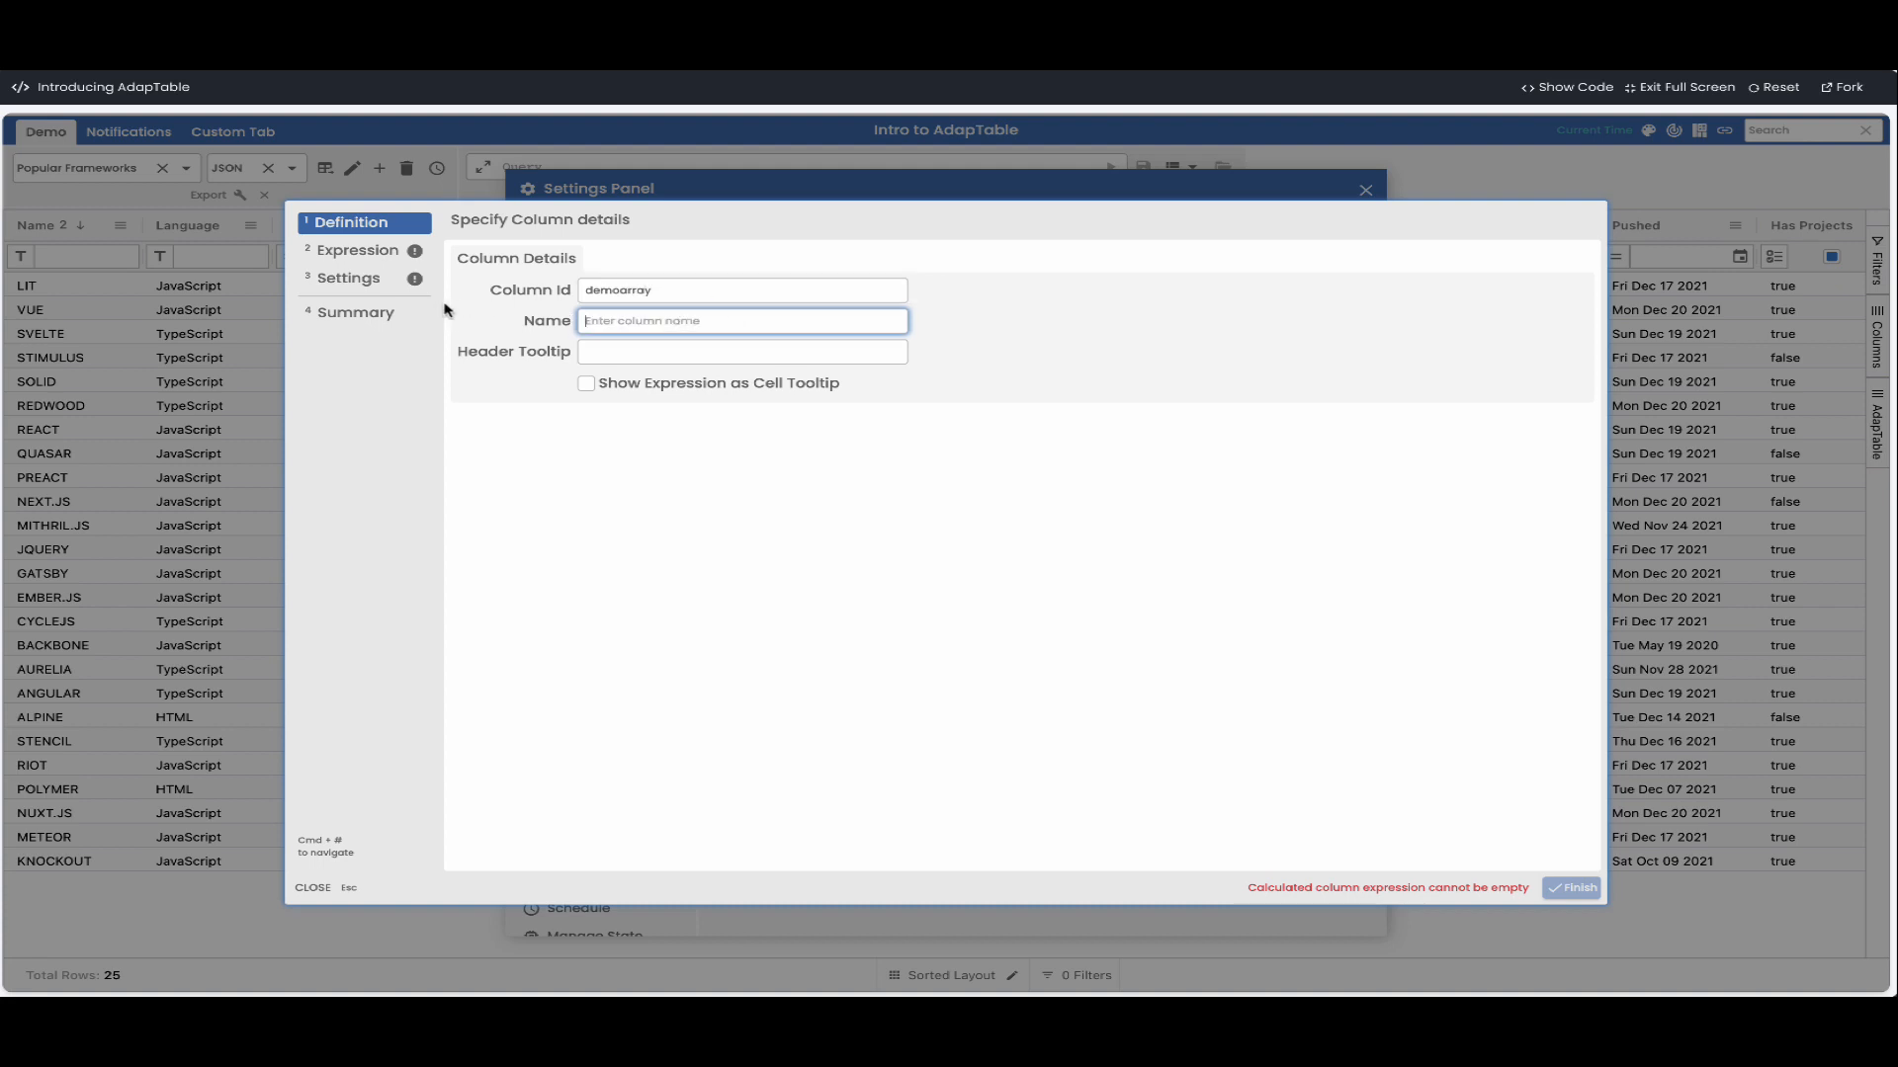
pyautogui.write('Demo Array')
# - Start the calculated column's scalar expression with the TO_ARRAY function
pyautogui.click(366, 256)
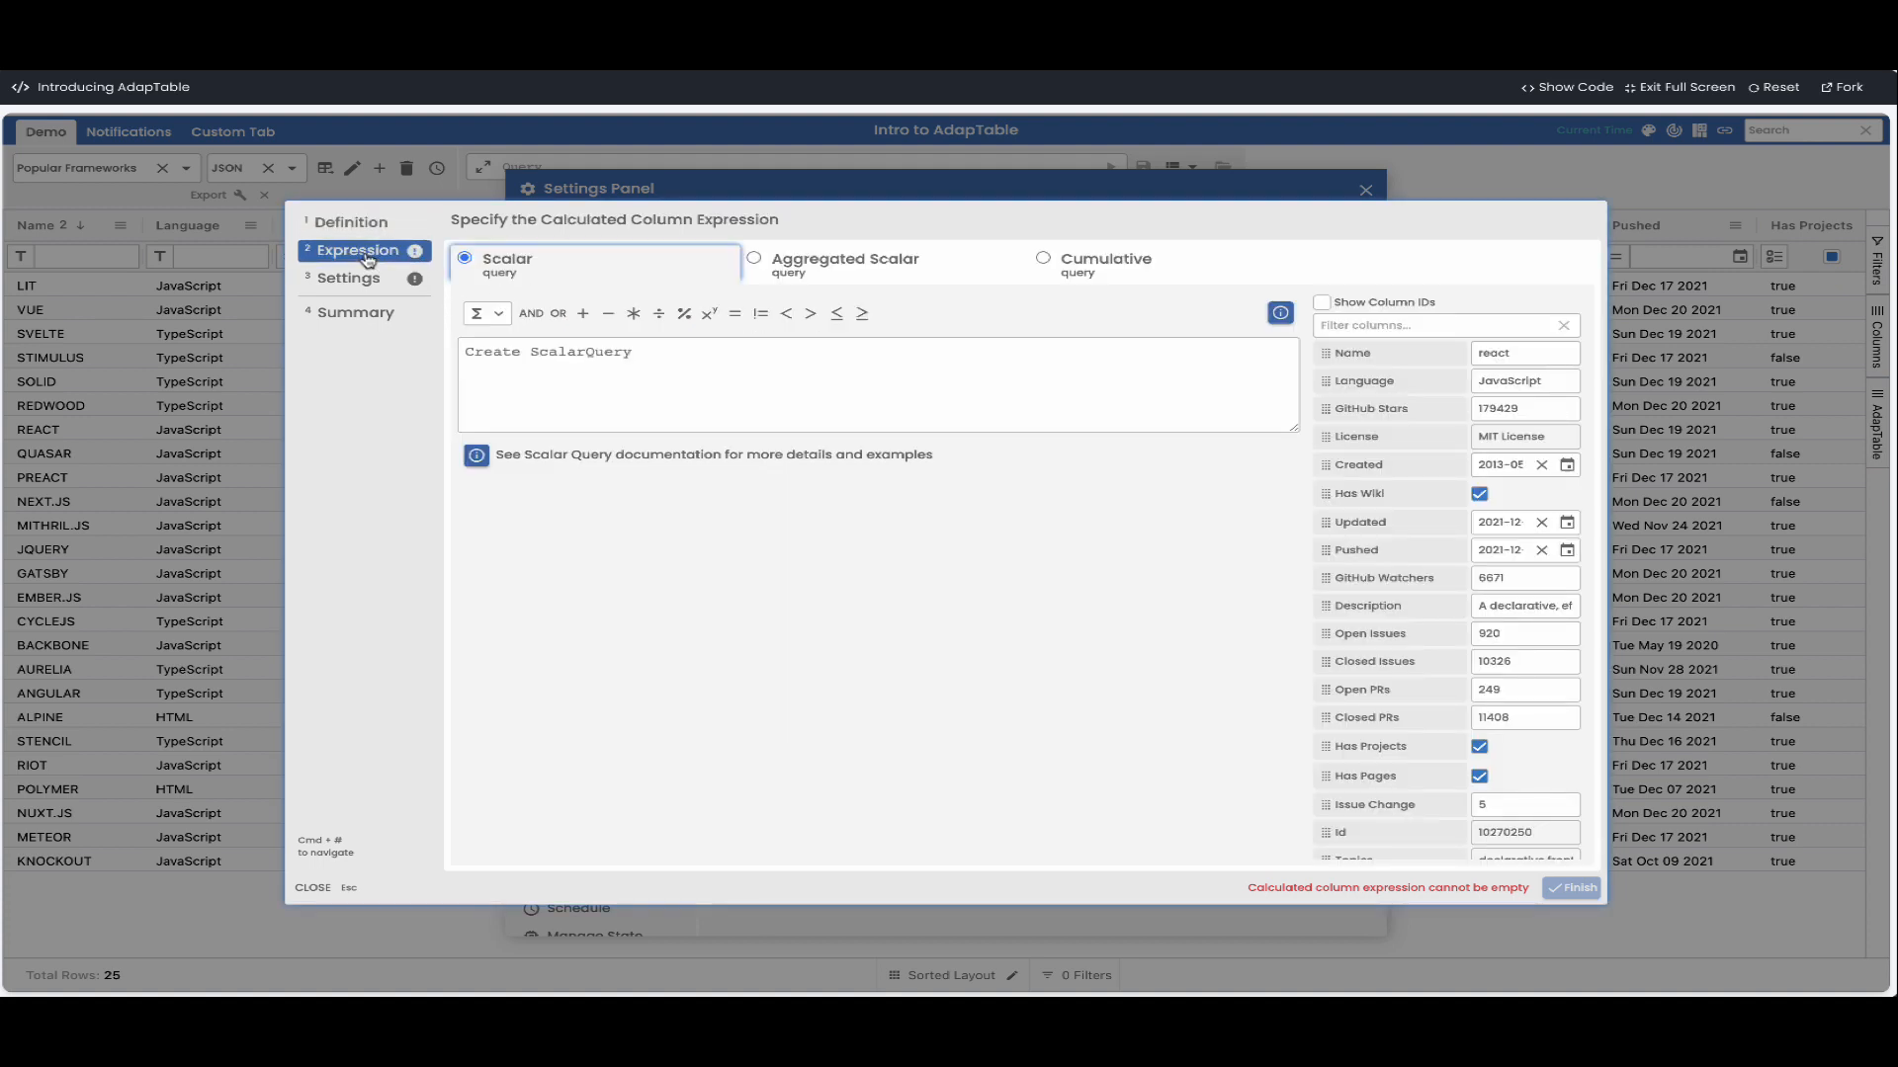
pyautogui.click(497, 314)
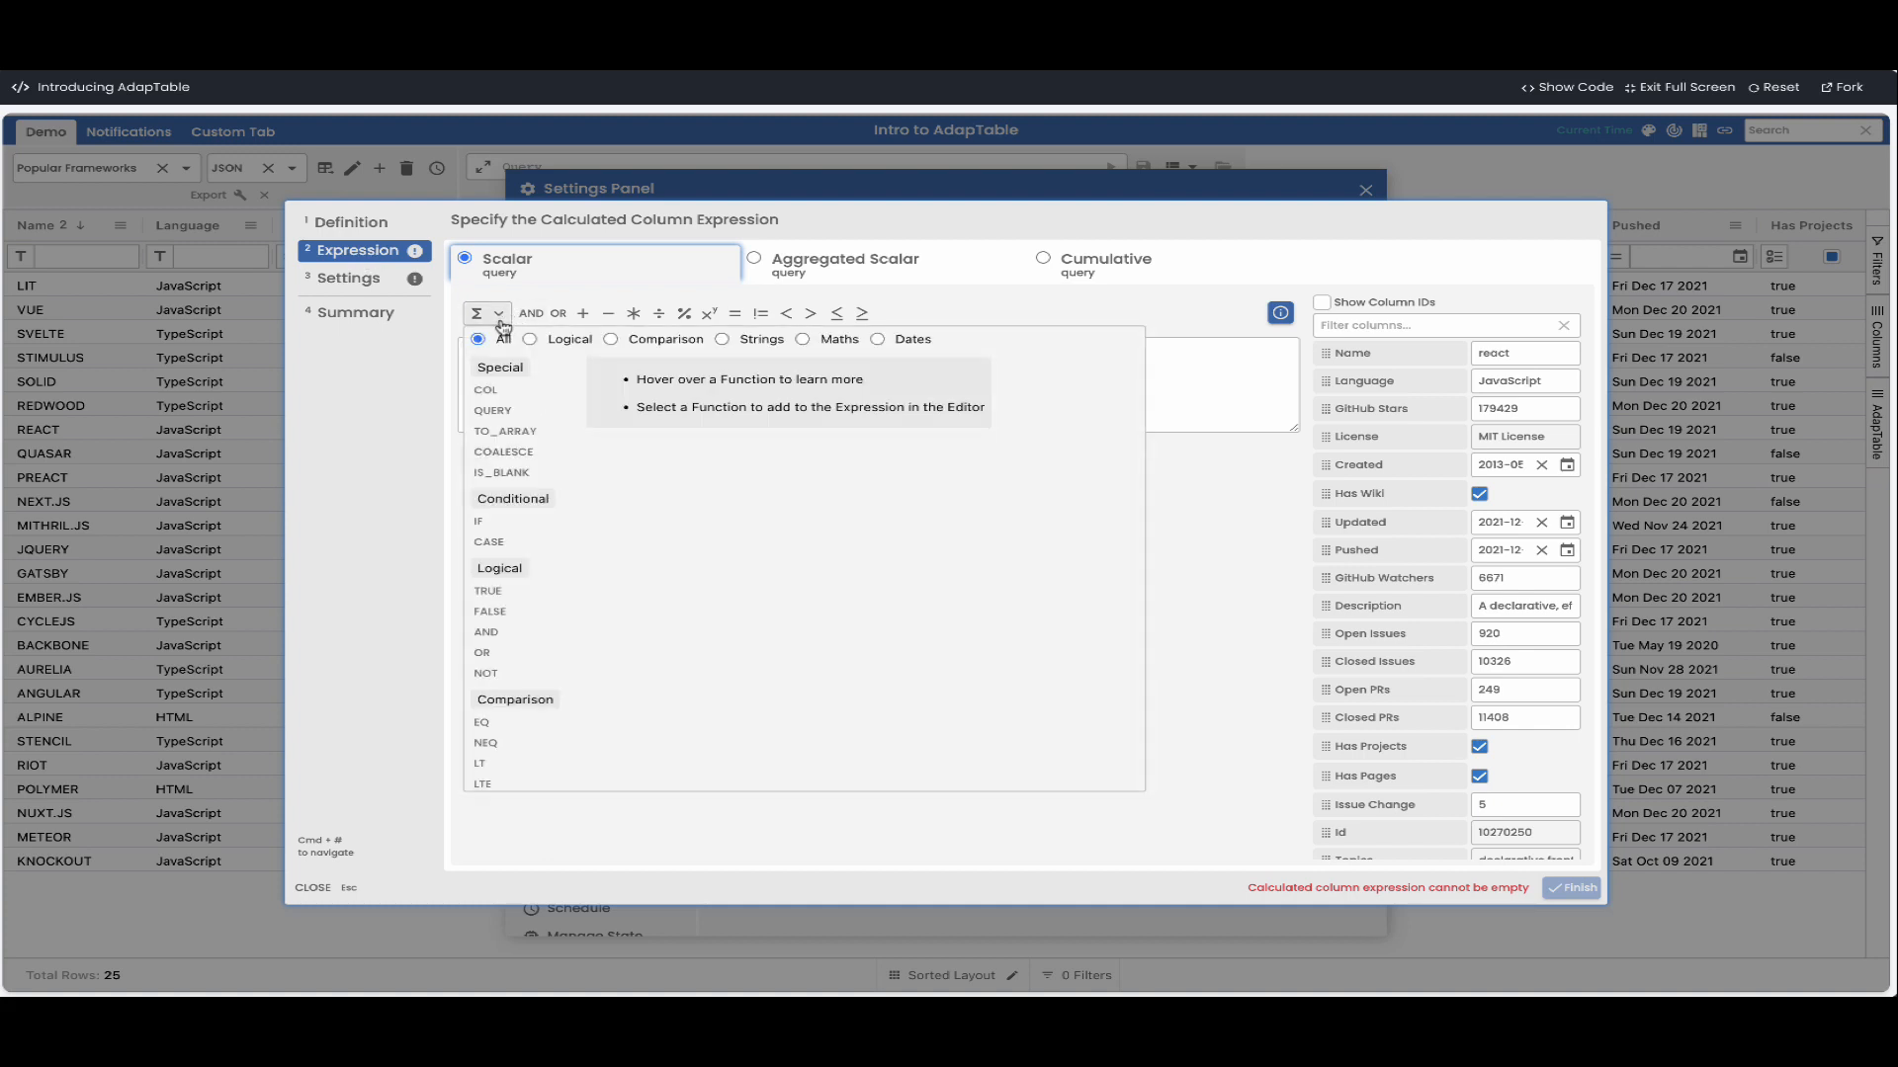
pyautogui.moveTo(495, 432)
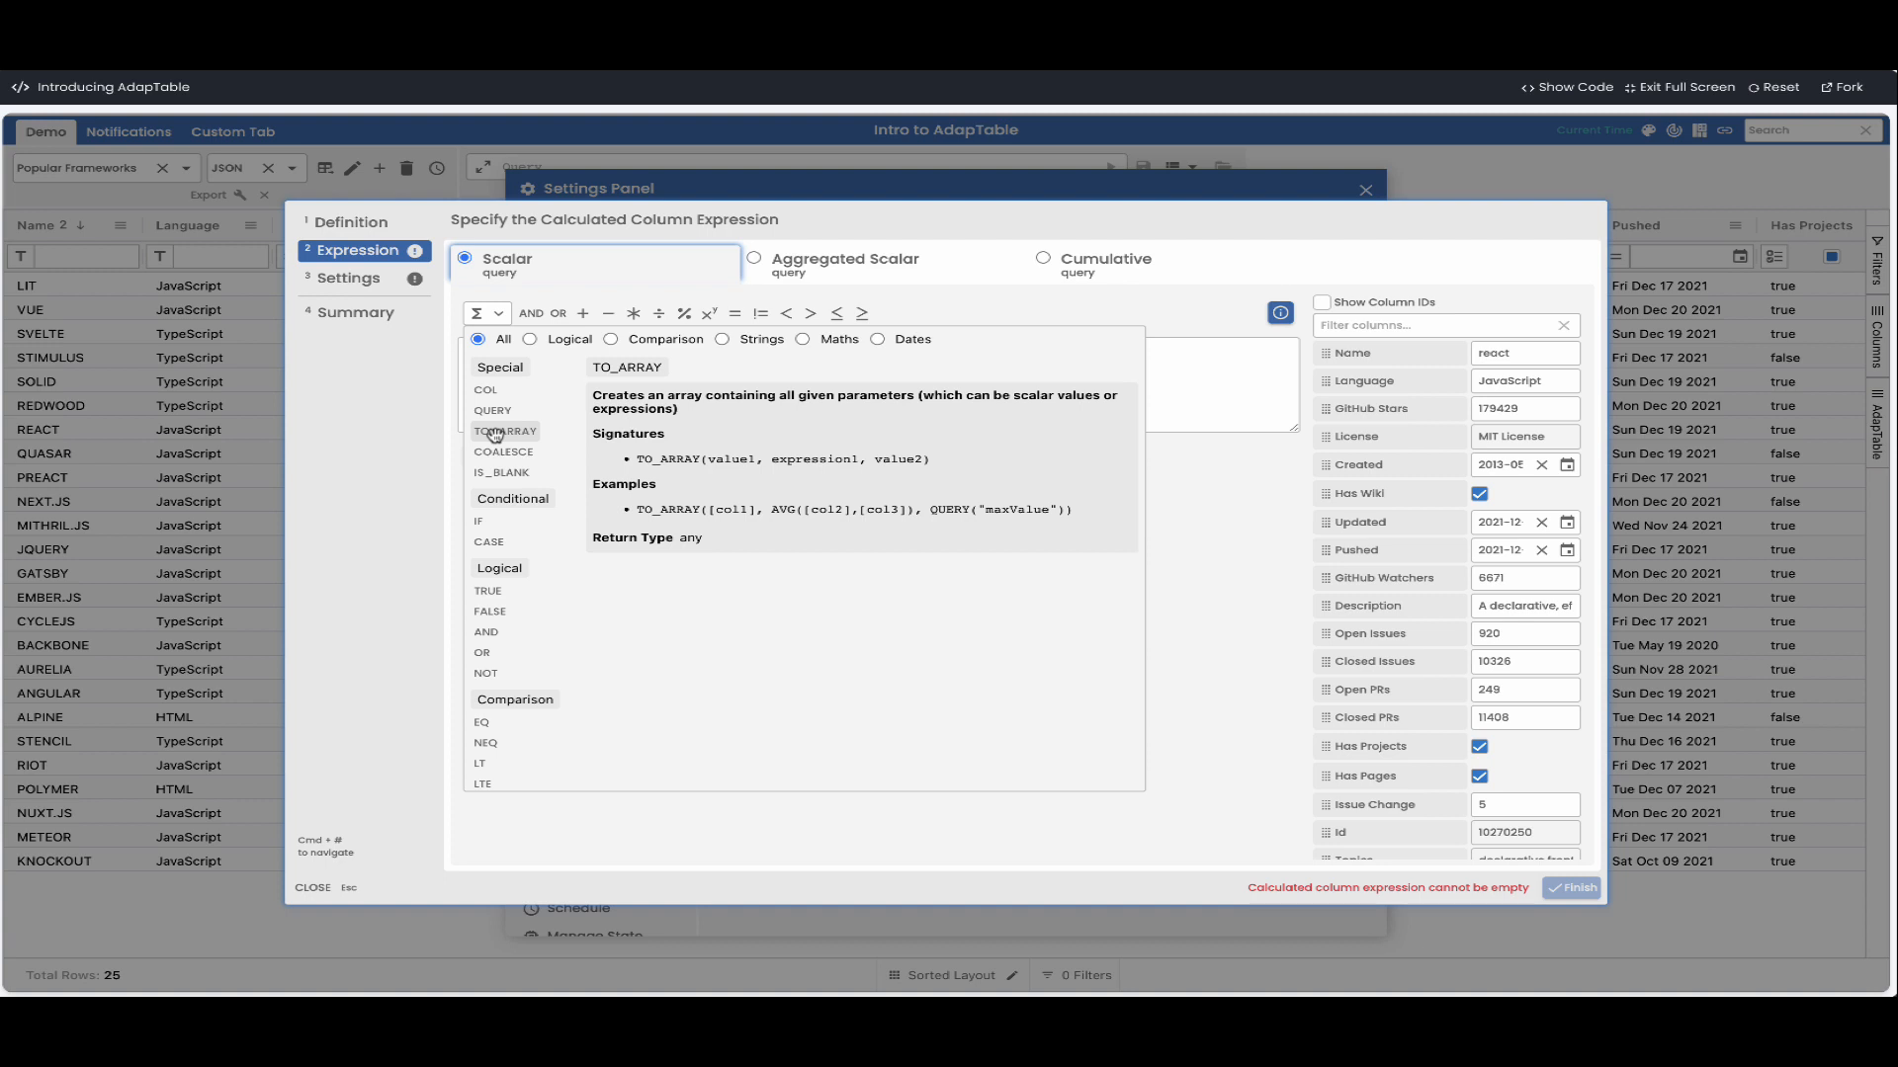
pyautogui.scroll(-10, 496, 432)
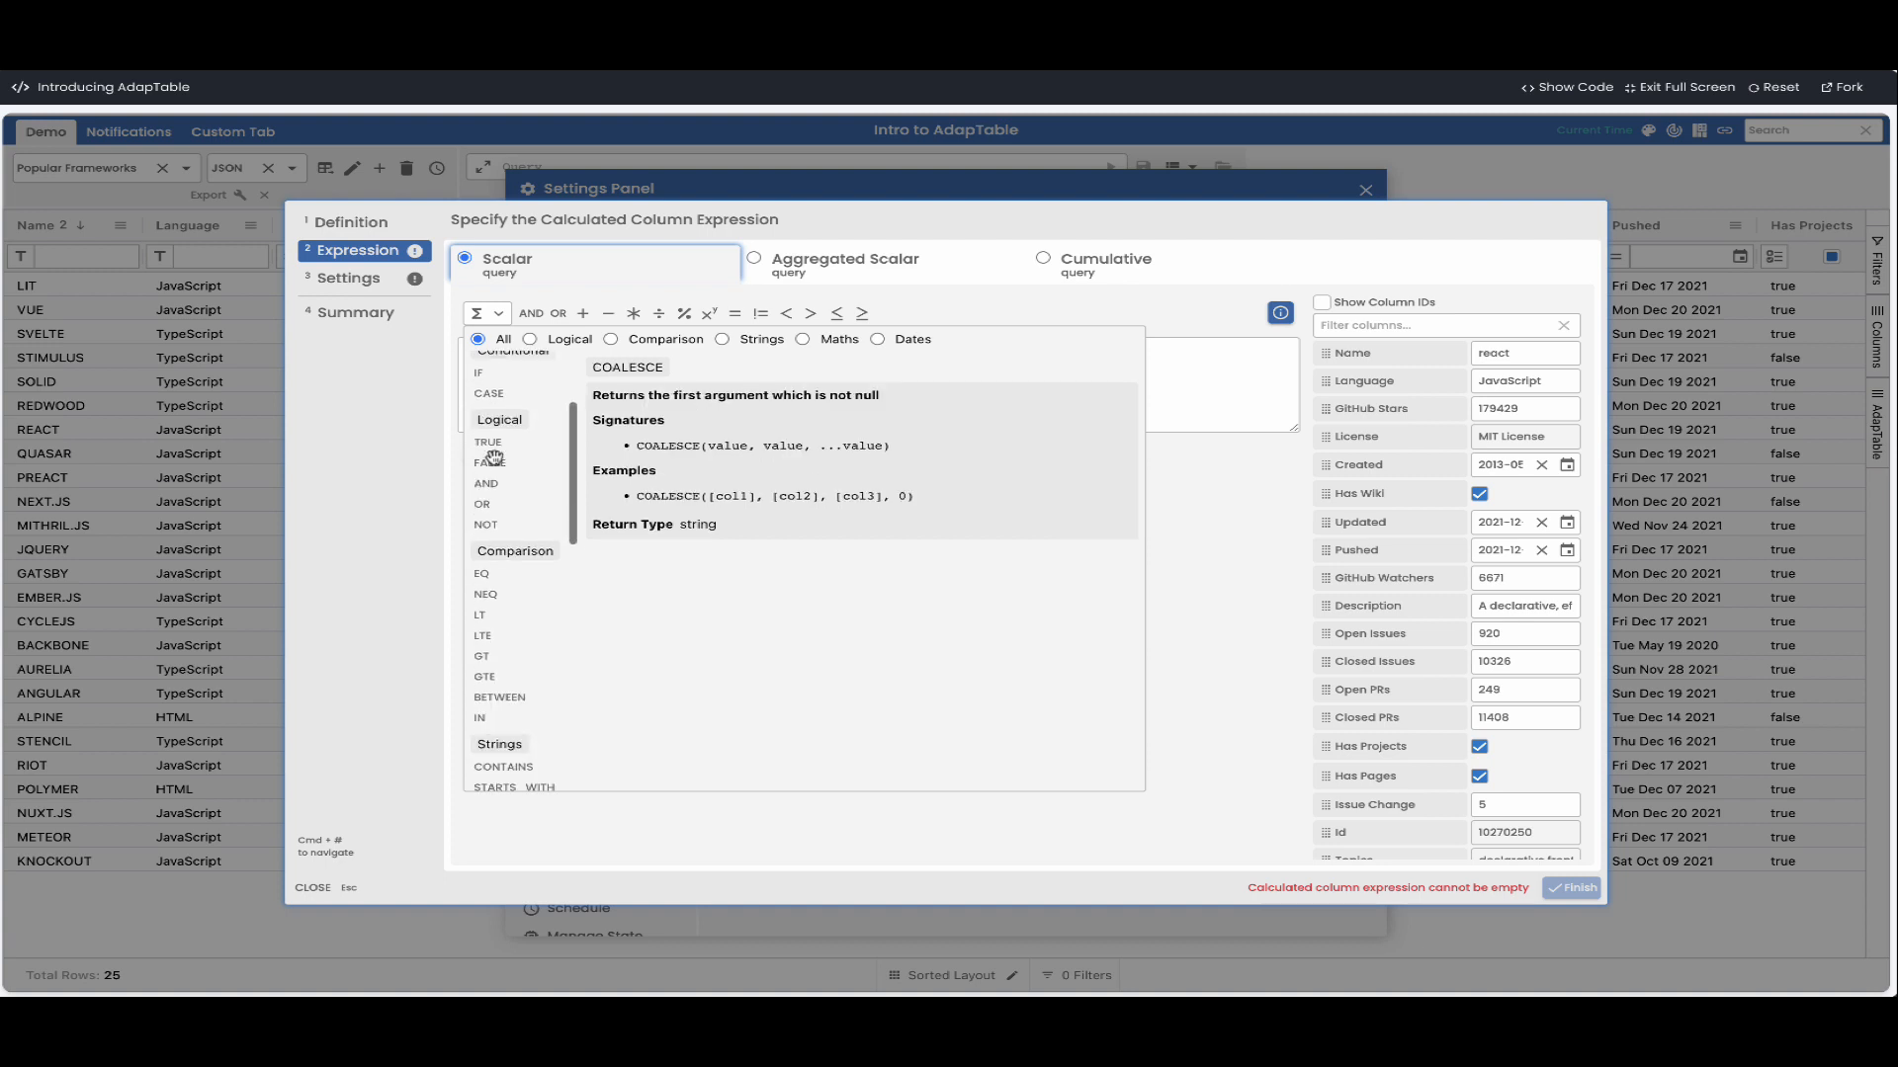
pyautogui.scroll(10, 493, 455)
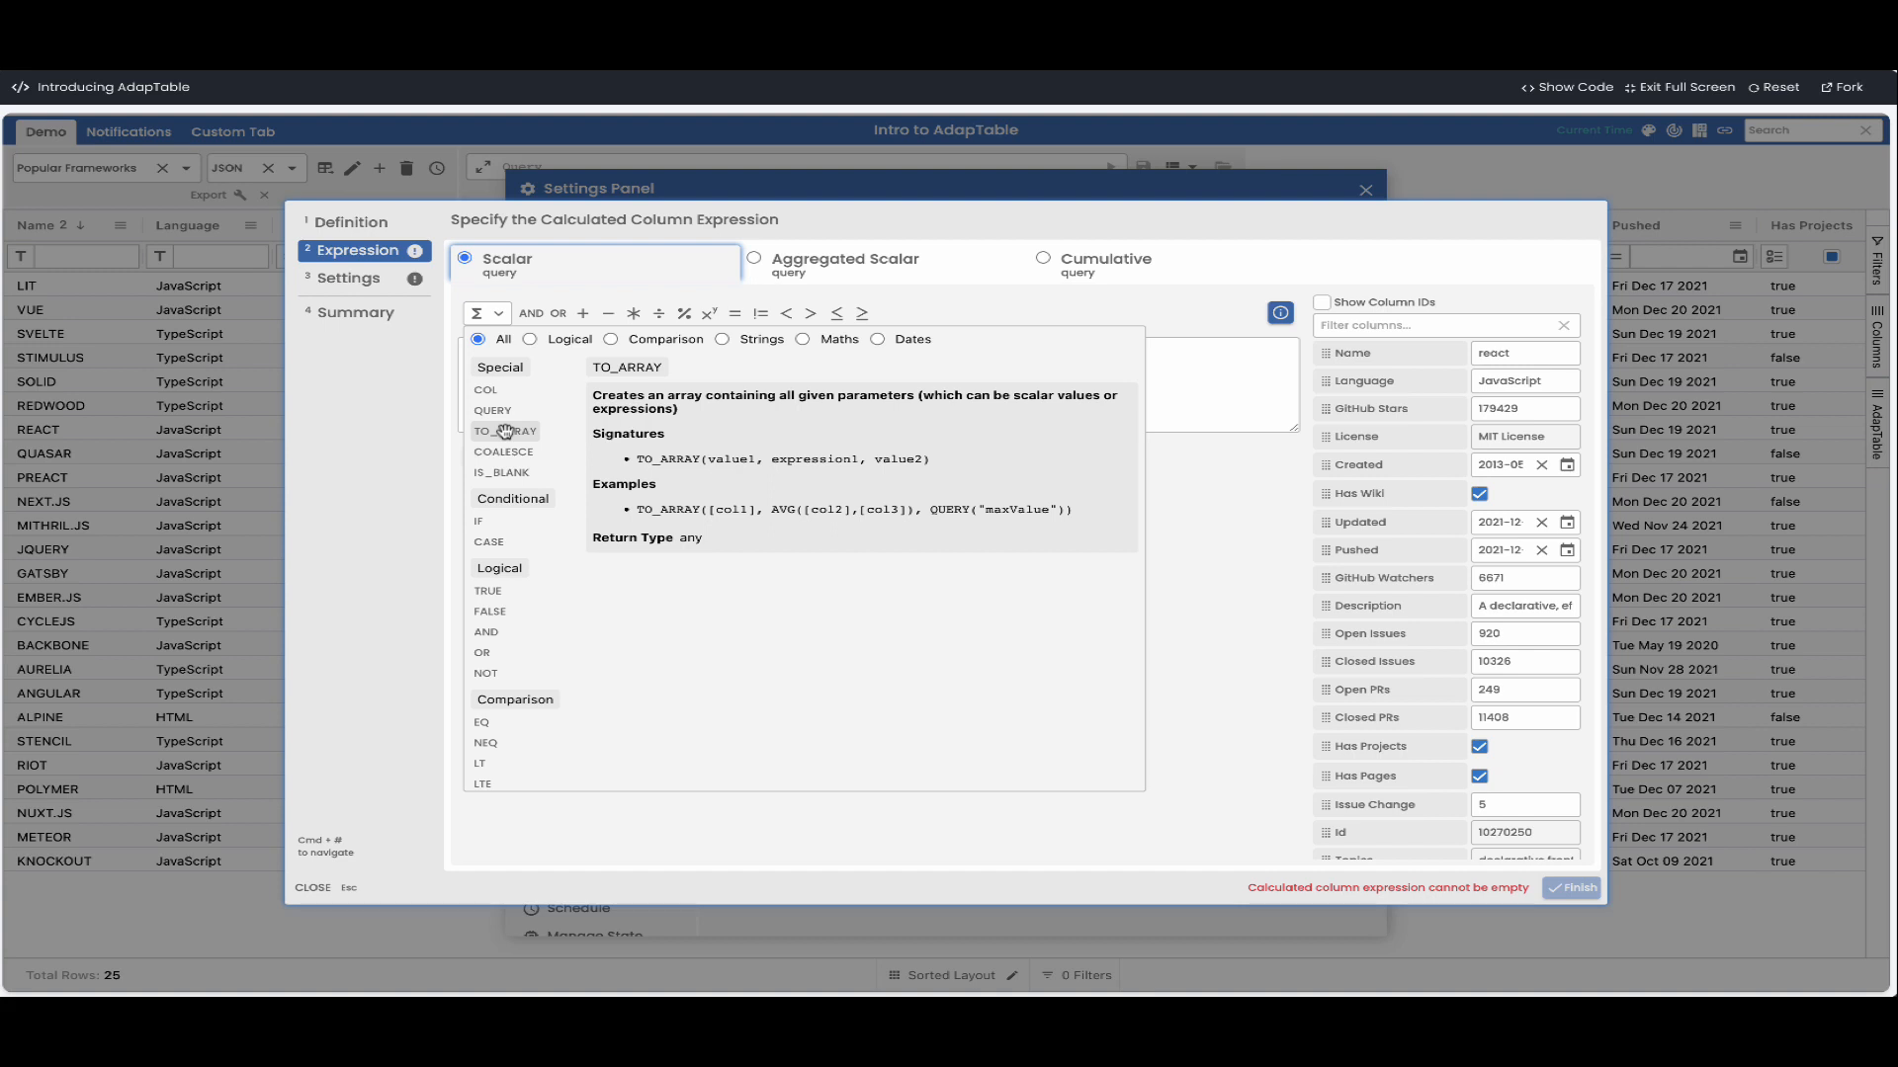
pyautogui.click(505, 432)
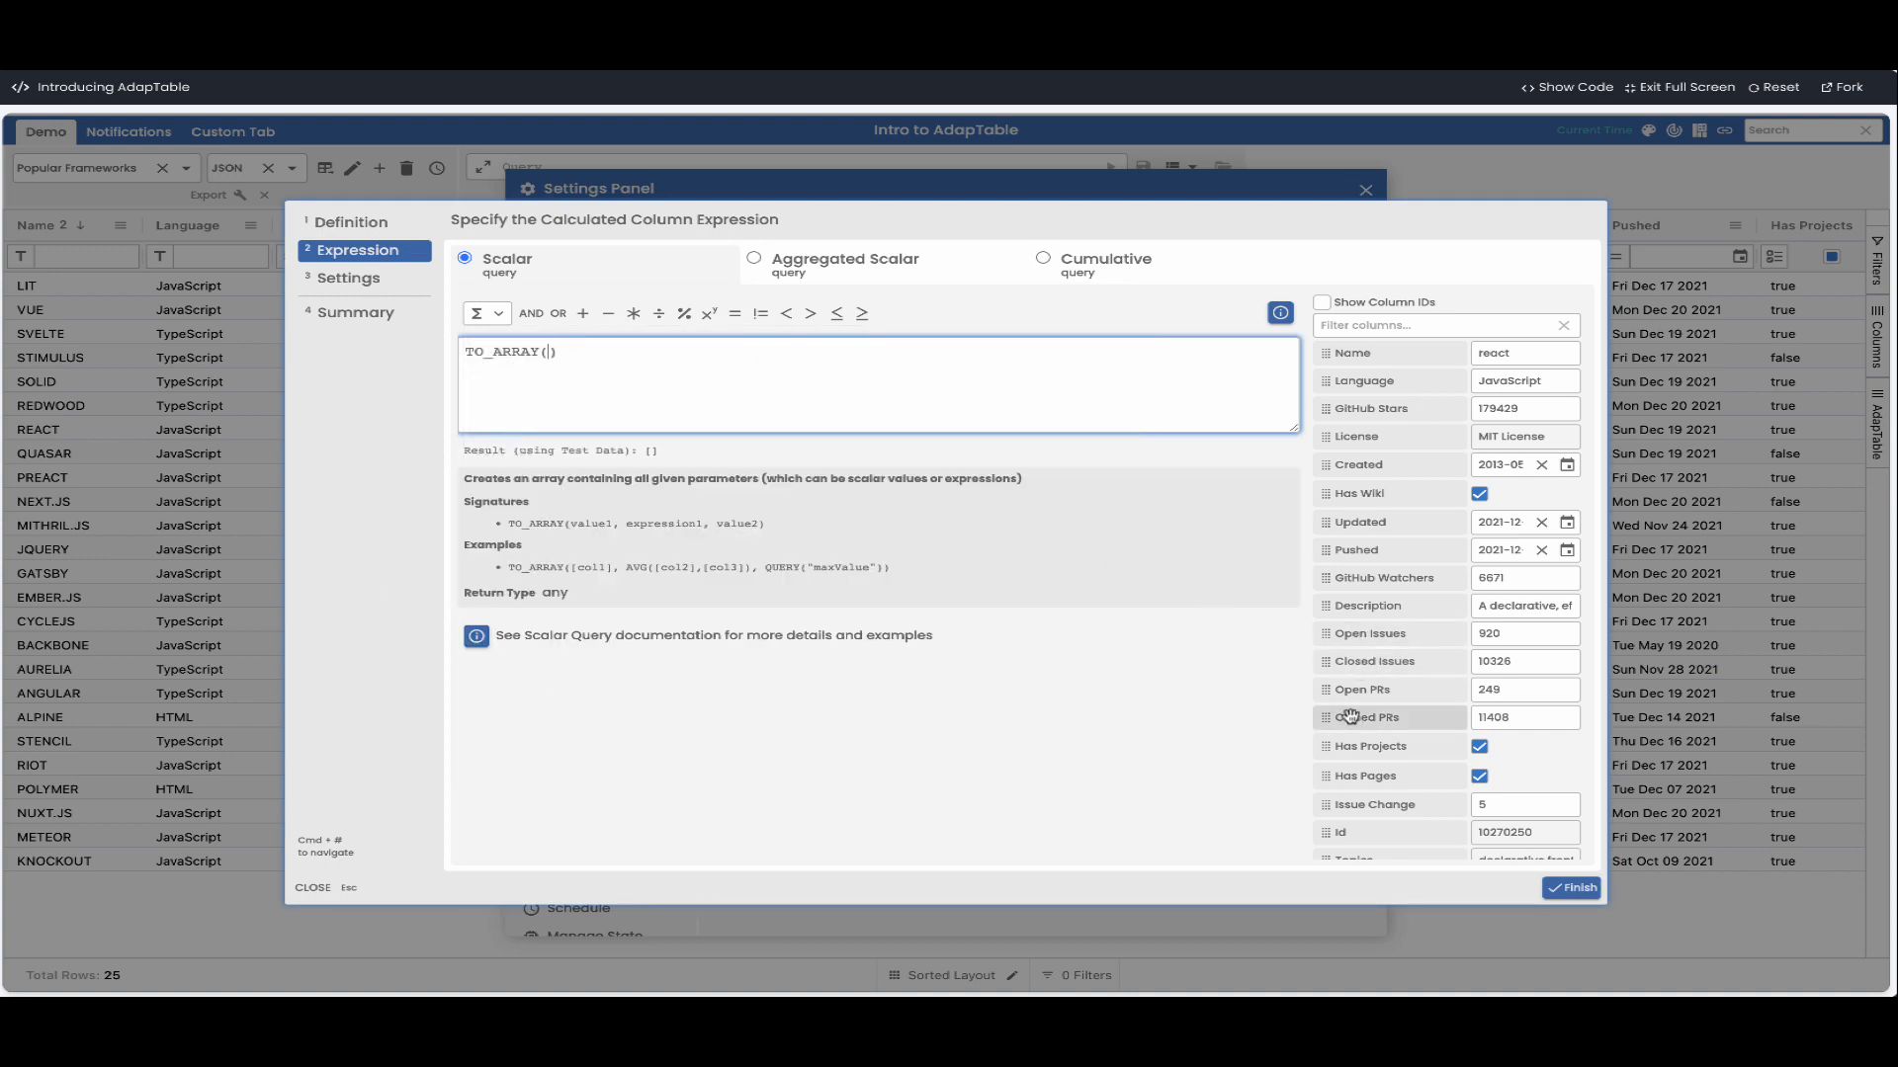
# - Fill the TO_ARRAY function with the Open Issues, Closed Issues, Open PRs and Closed PRs columns, separated by commas
pyautogui.moveTo(1340, 637); pyautogui.dragTo(546, 352)
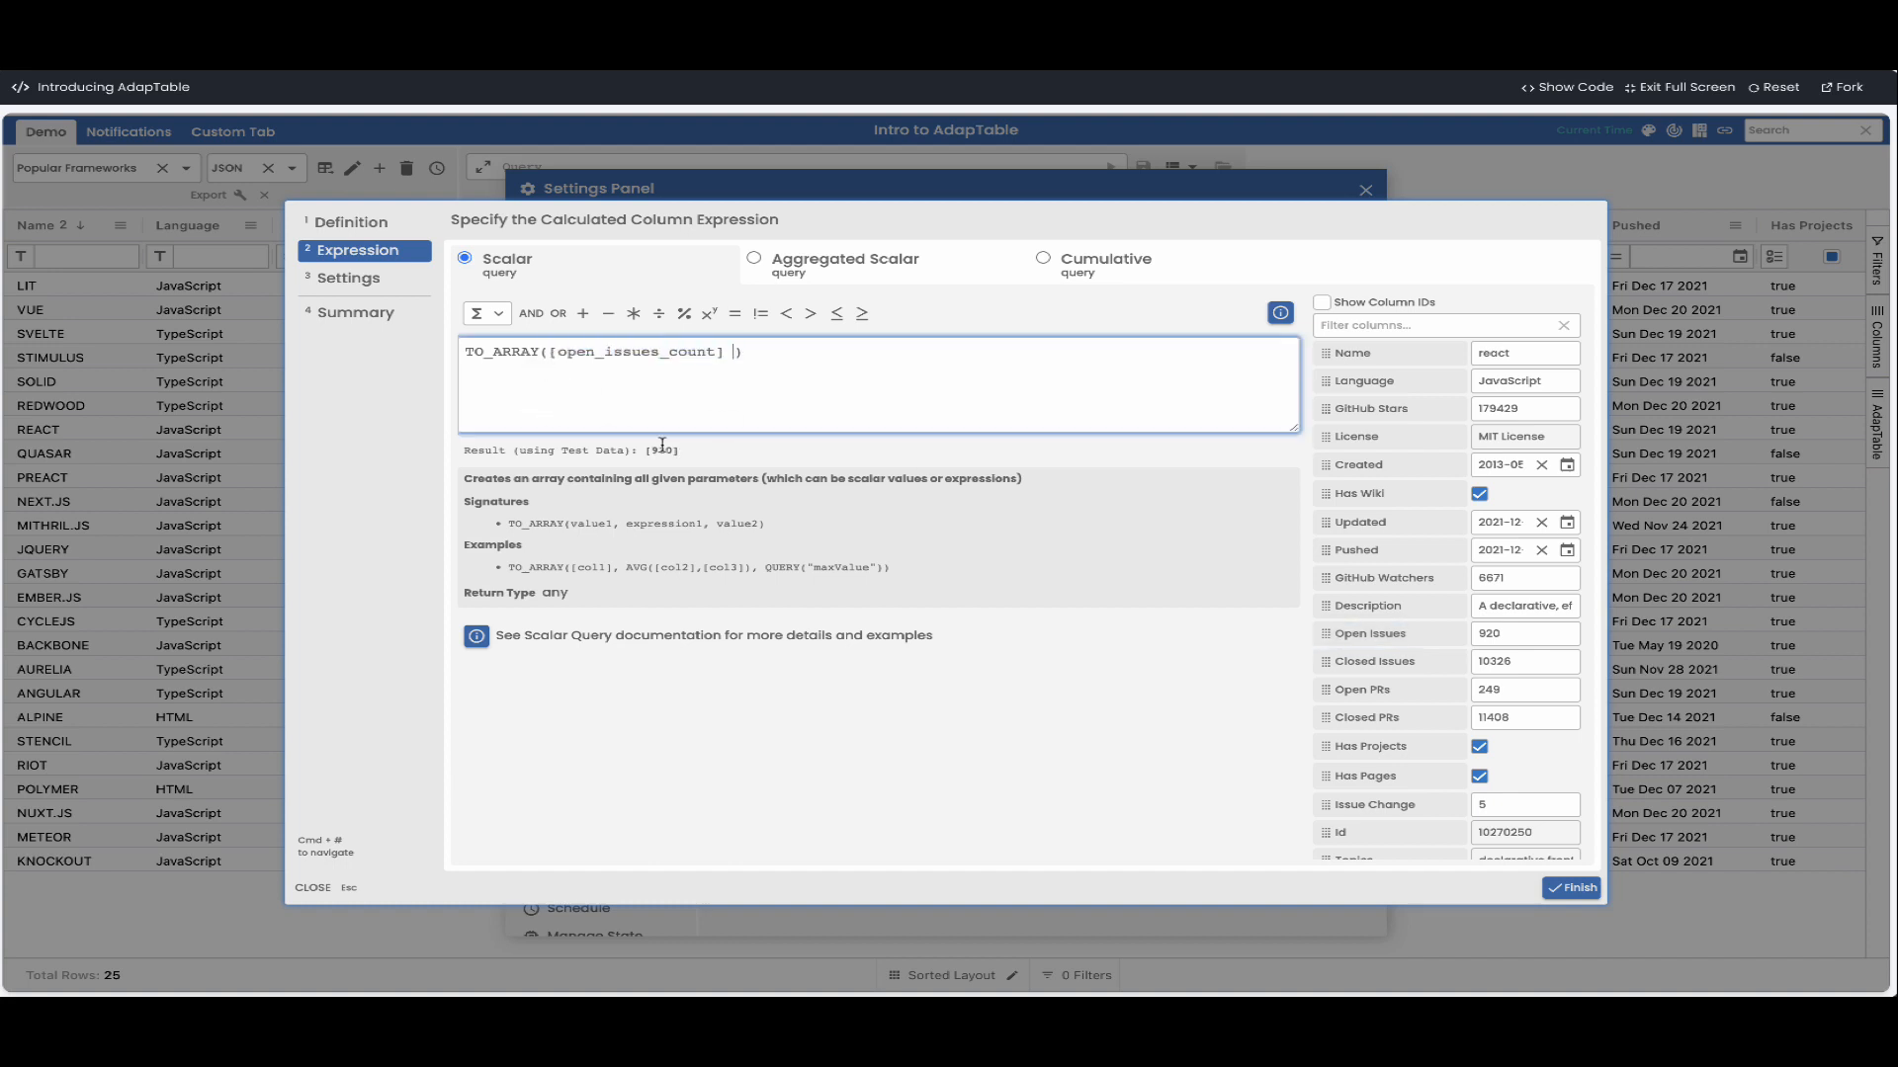
pyautogui.write(',')
pyautogui.moveTo(1334, 661); pyautogui.dragTo(742, 354)
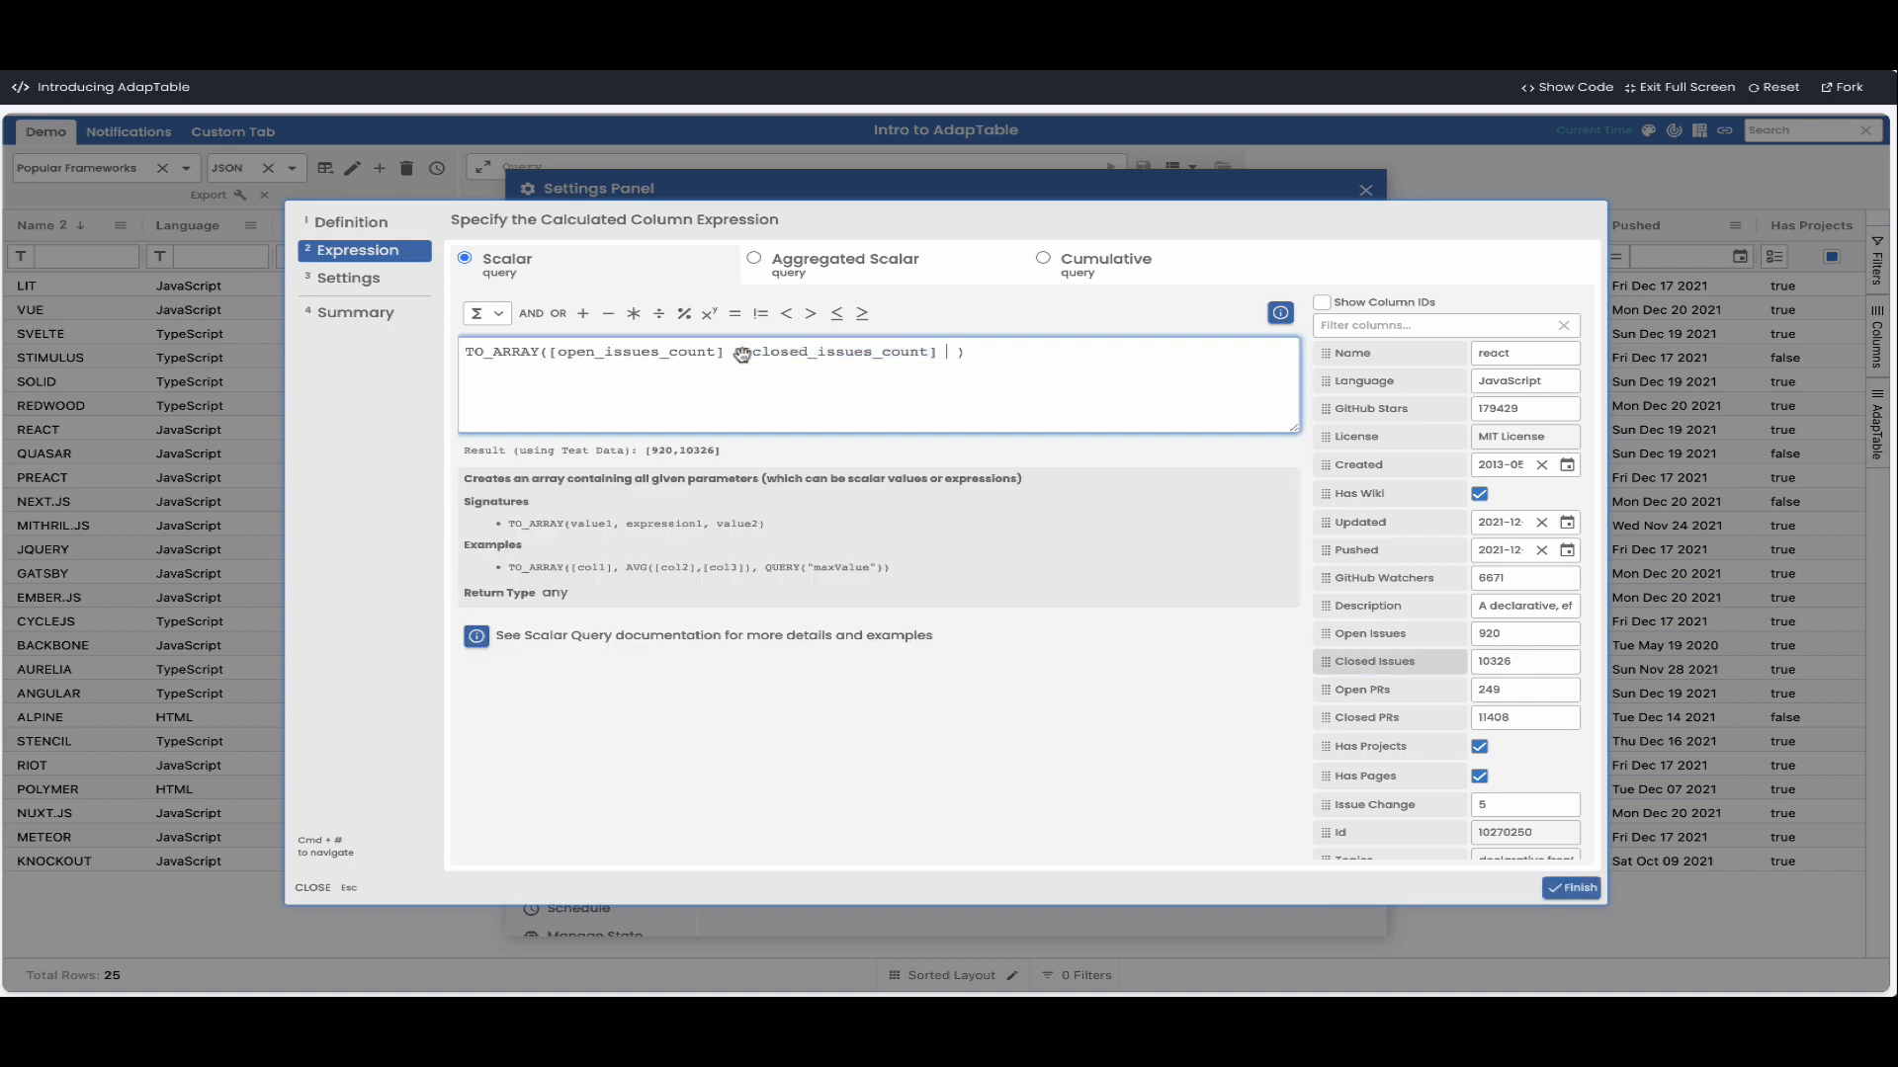
pyautogui.write(',')
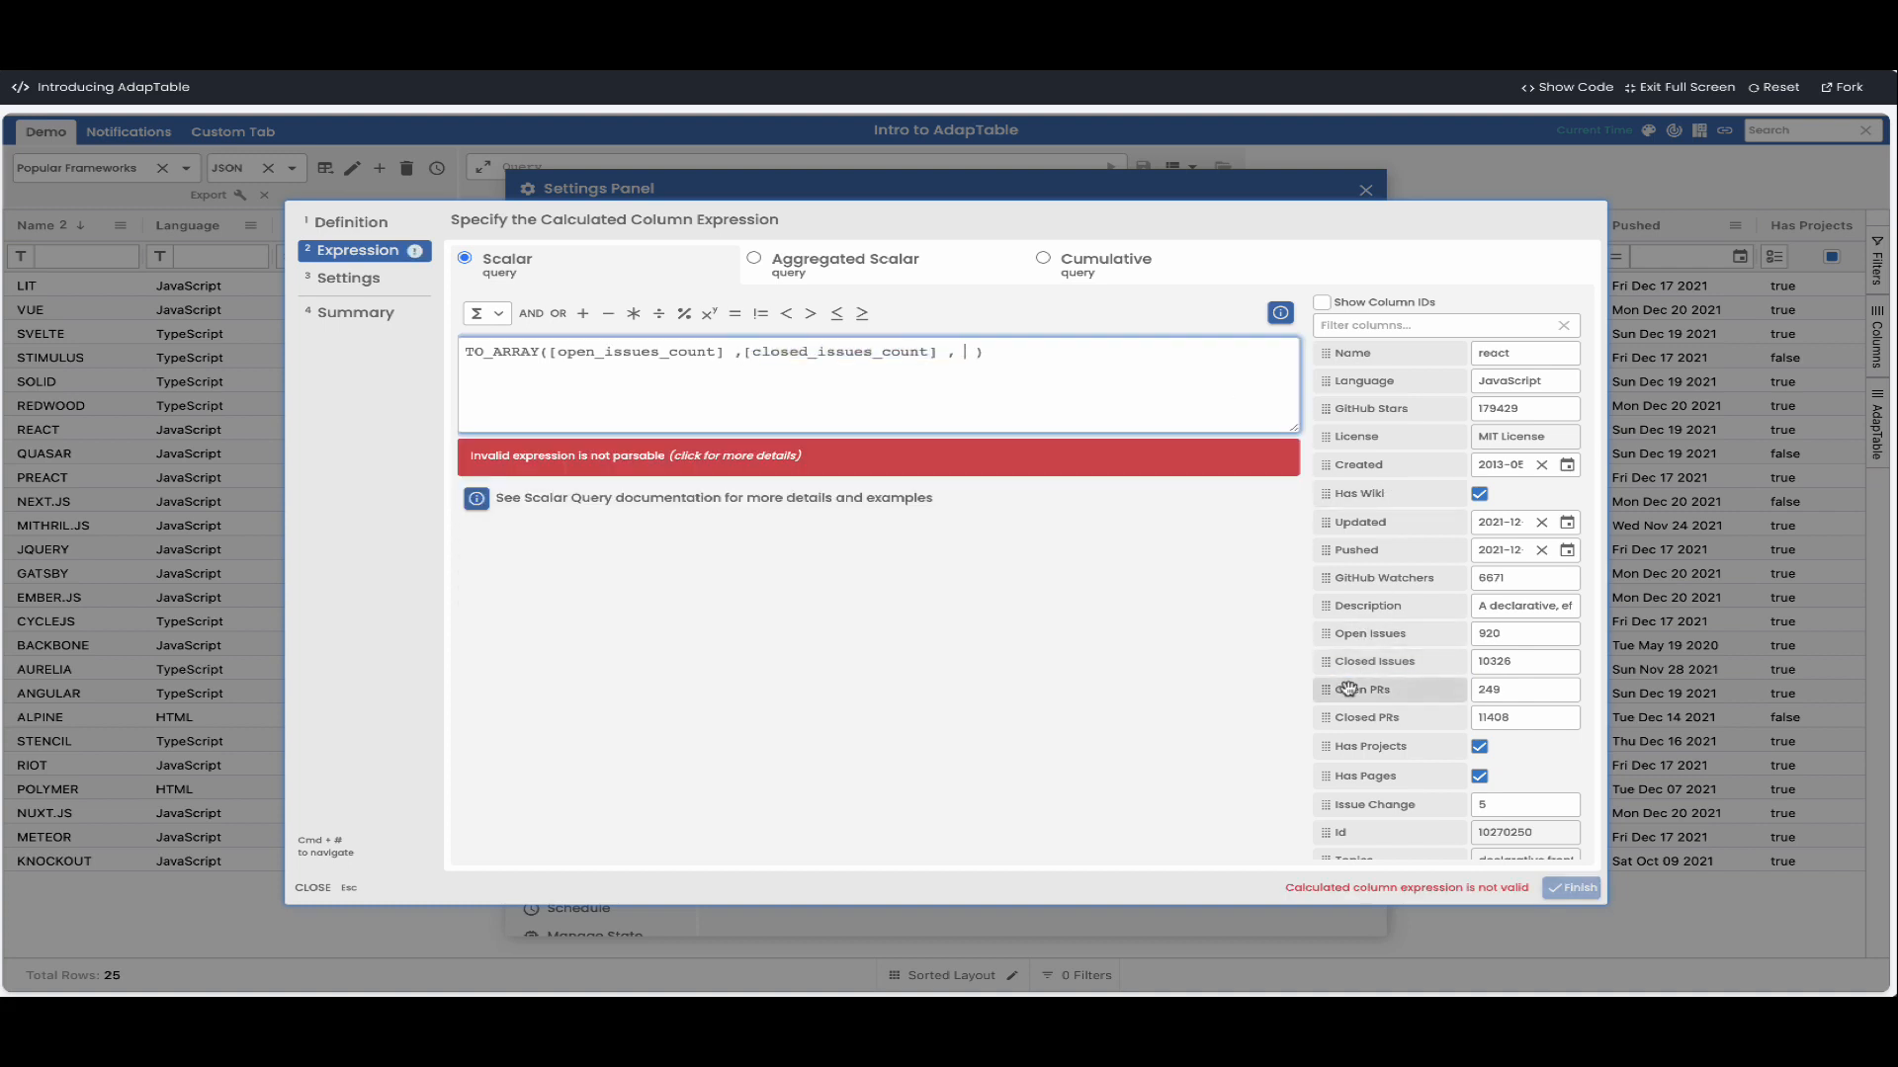
pyautogui.moveTo(1349, 689); pyautogui.dragTo(967, 356)
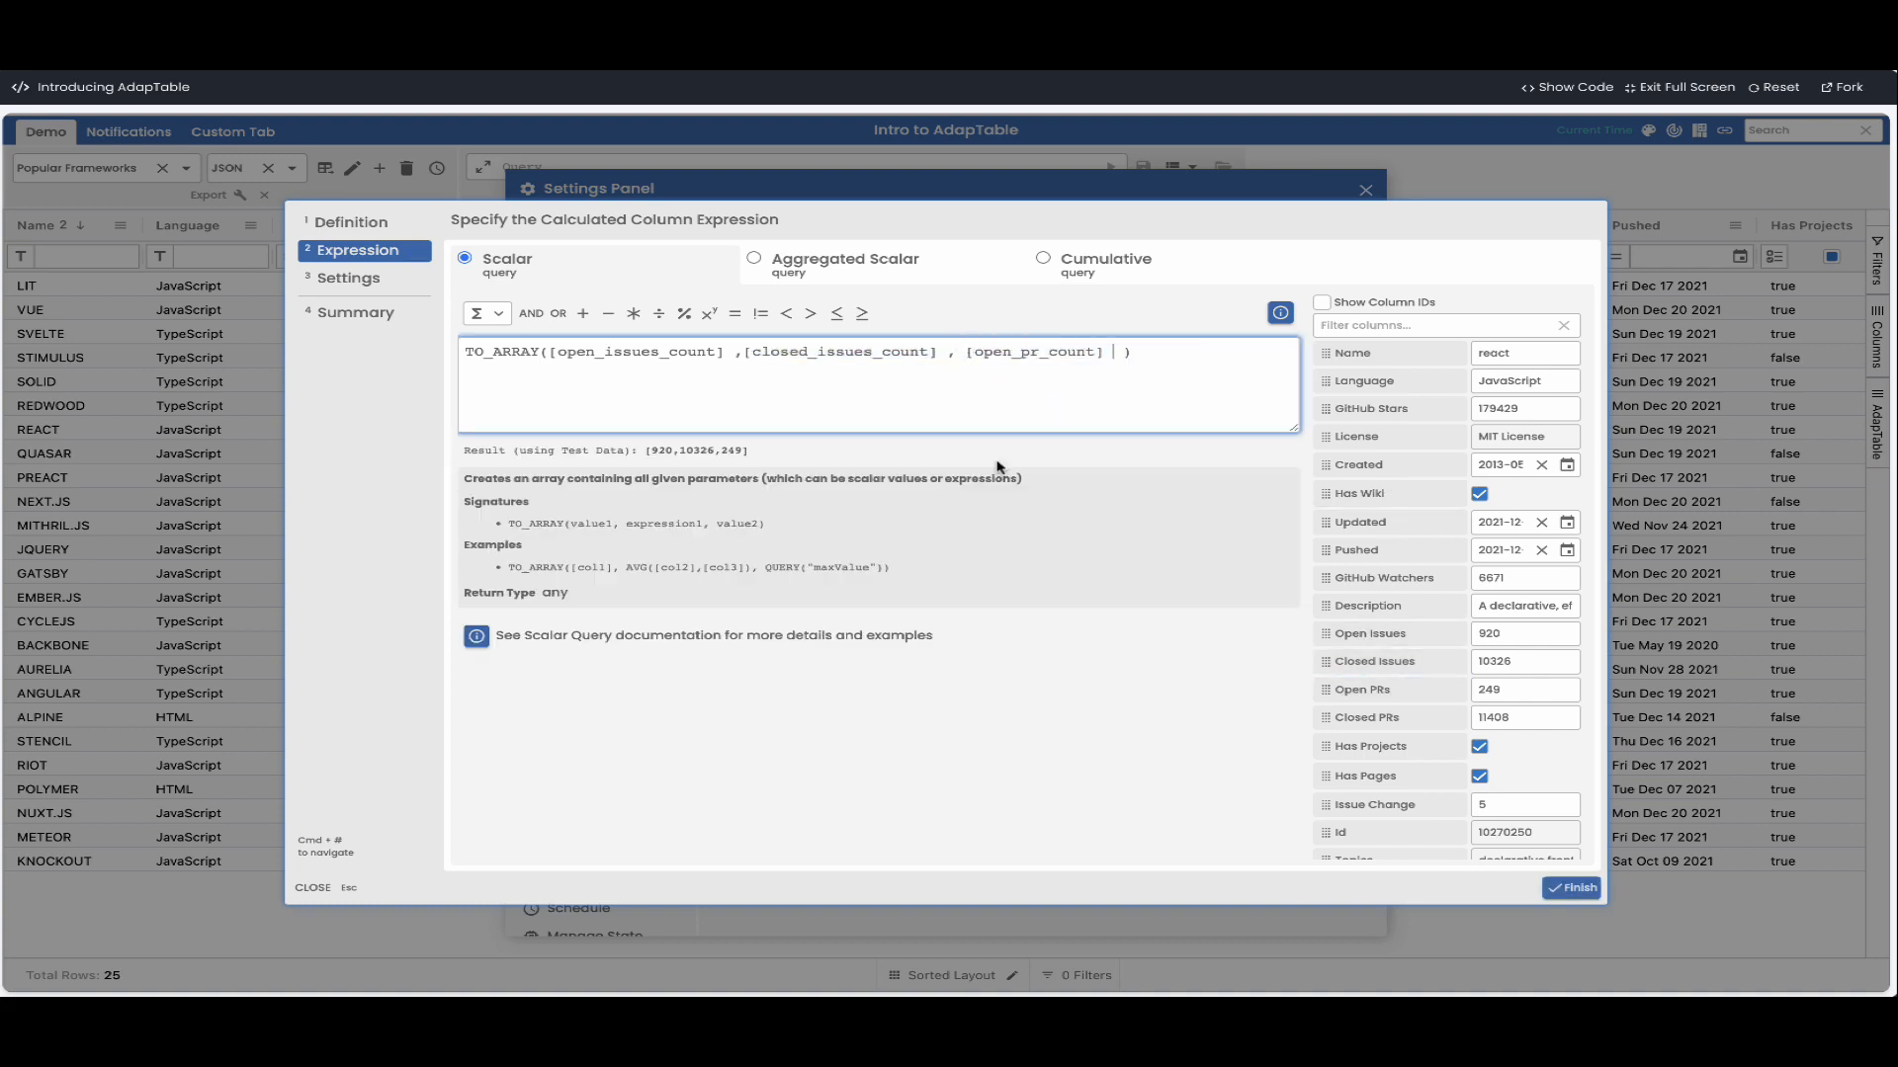
pyautogui.write(',')
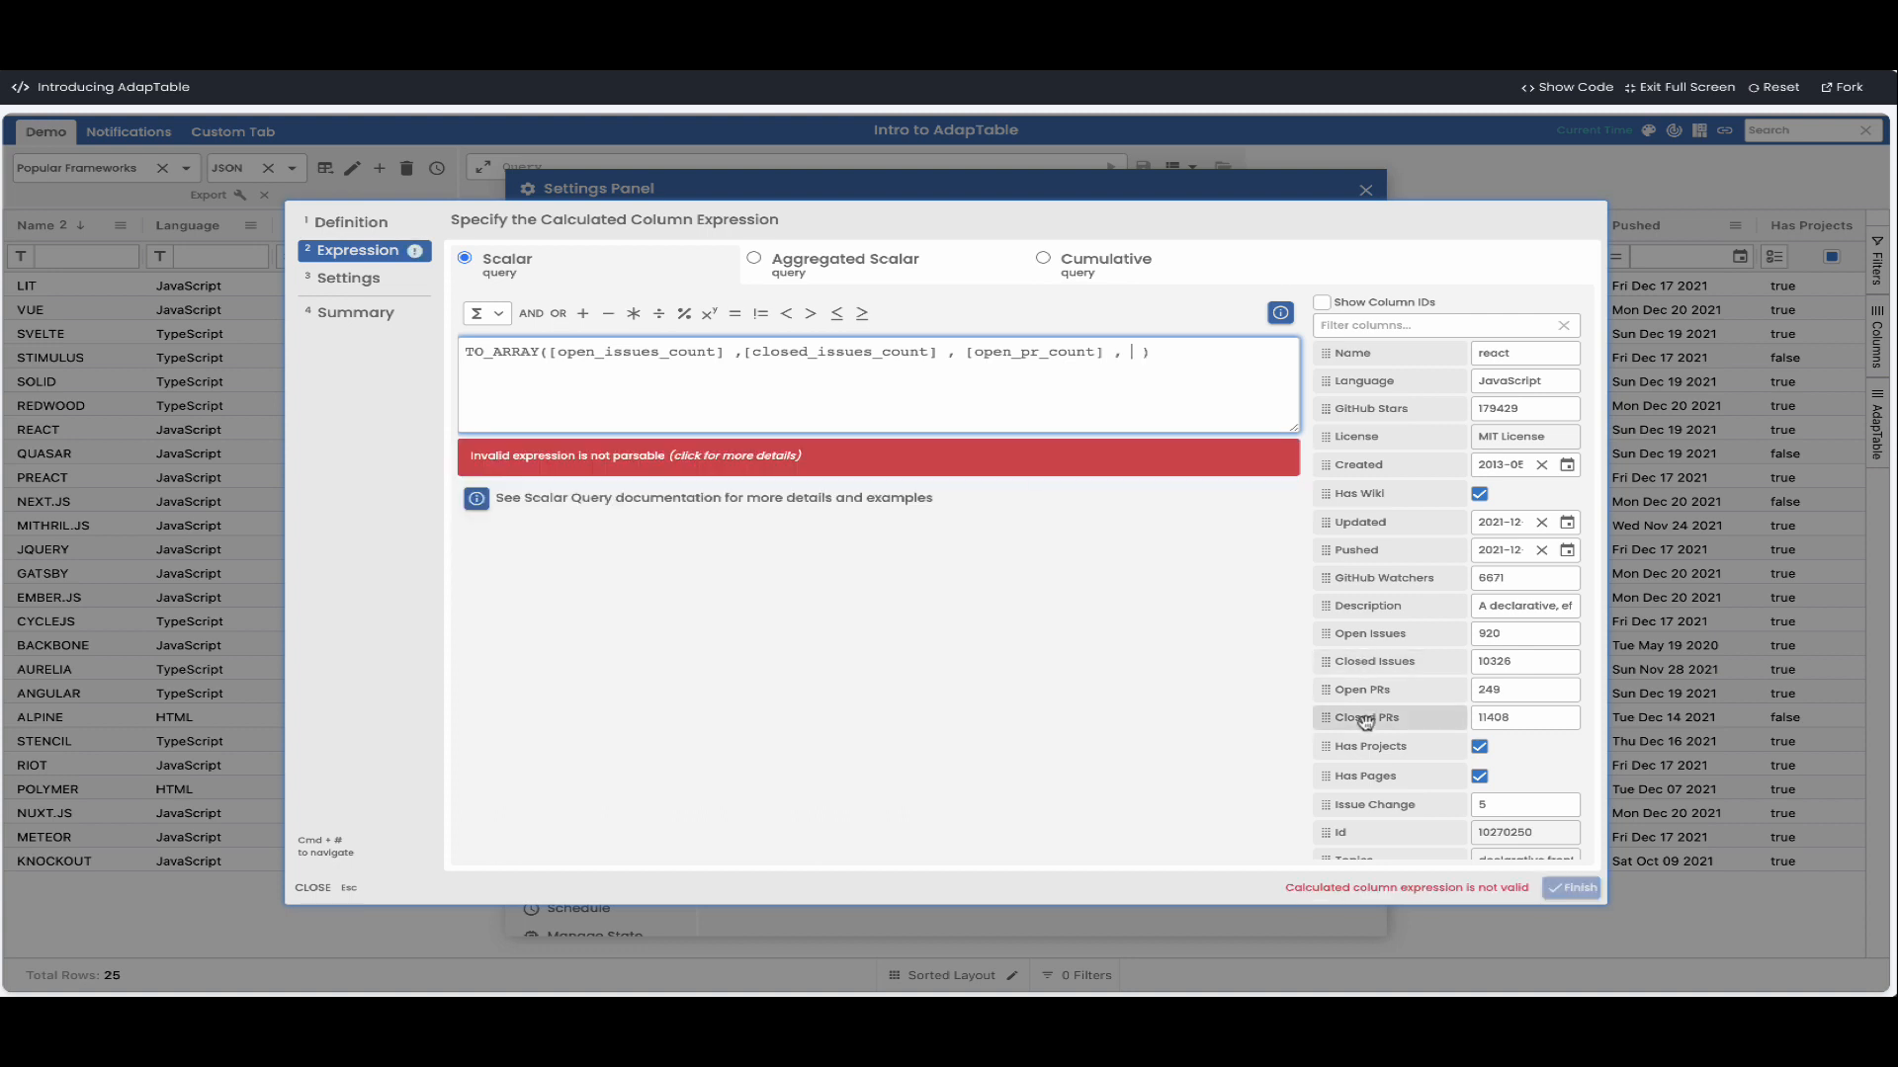
pyautogui.moveTo(1364, 717); pyautogui.dragTo(1139, 363)
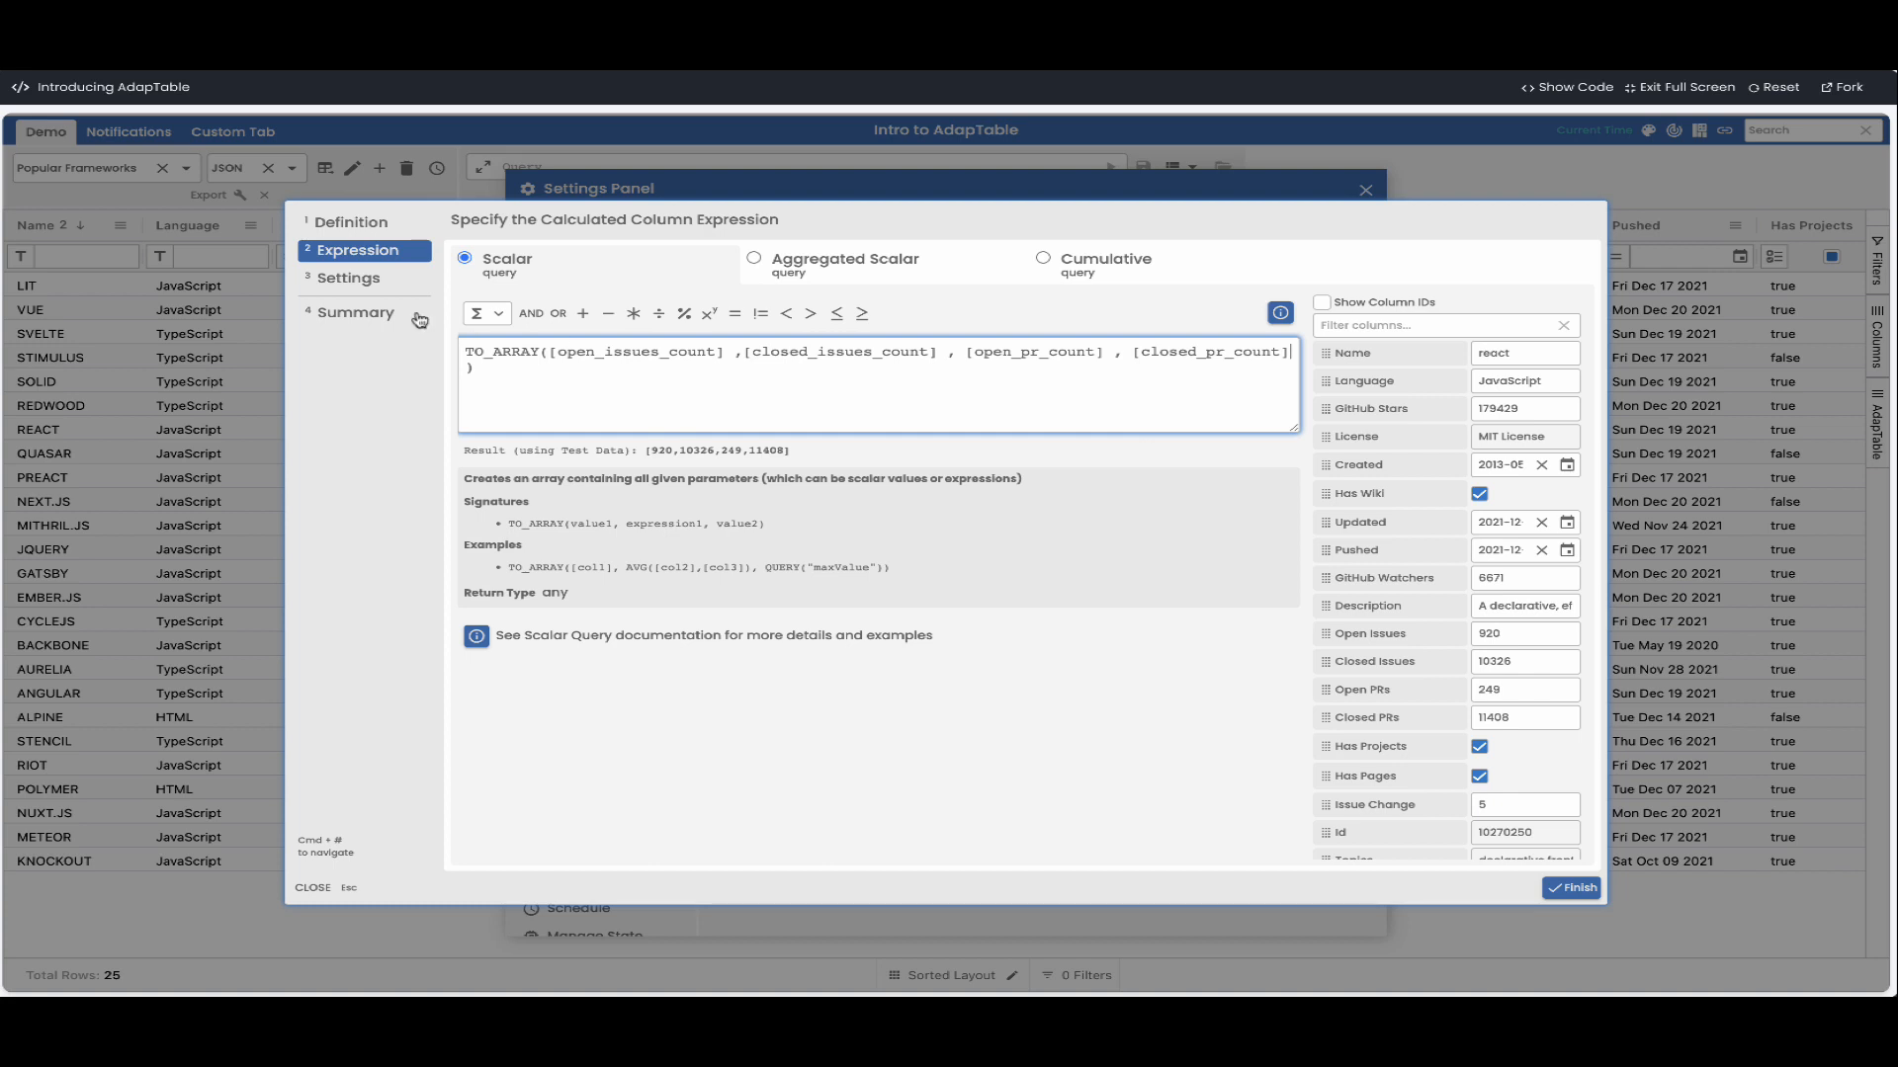
# - Make the NumberArray calculated column resizable and filterable, and finish creating it
pyautogui.click(362, 283)
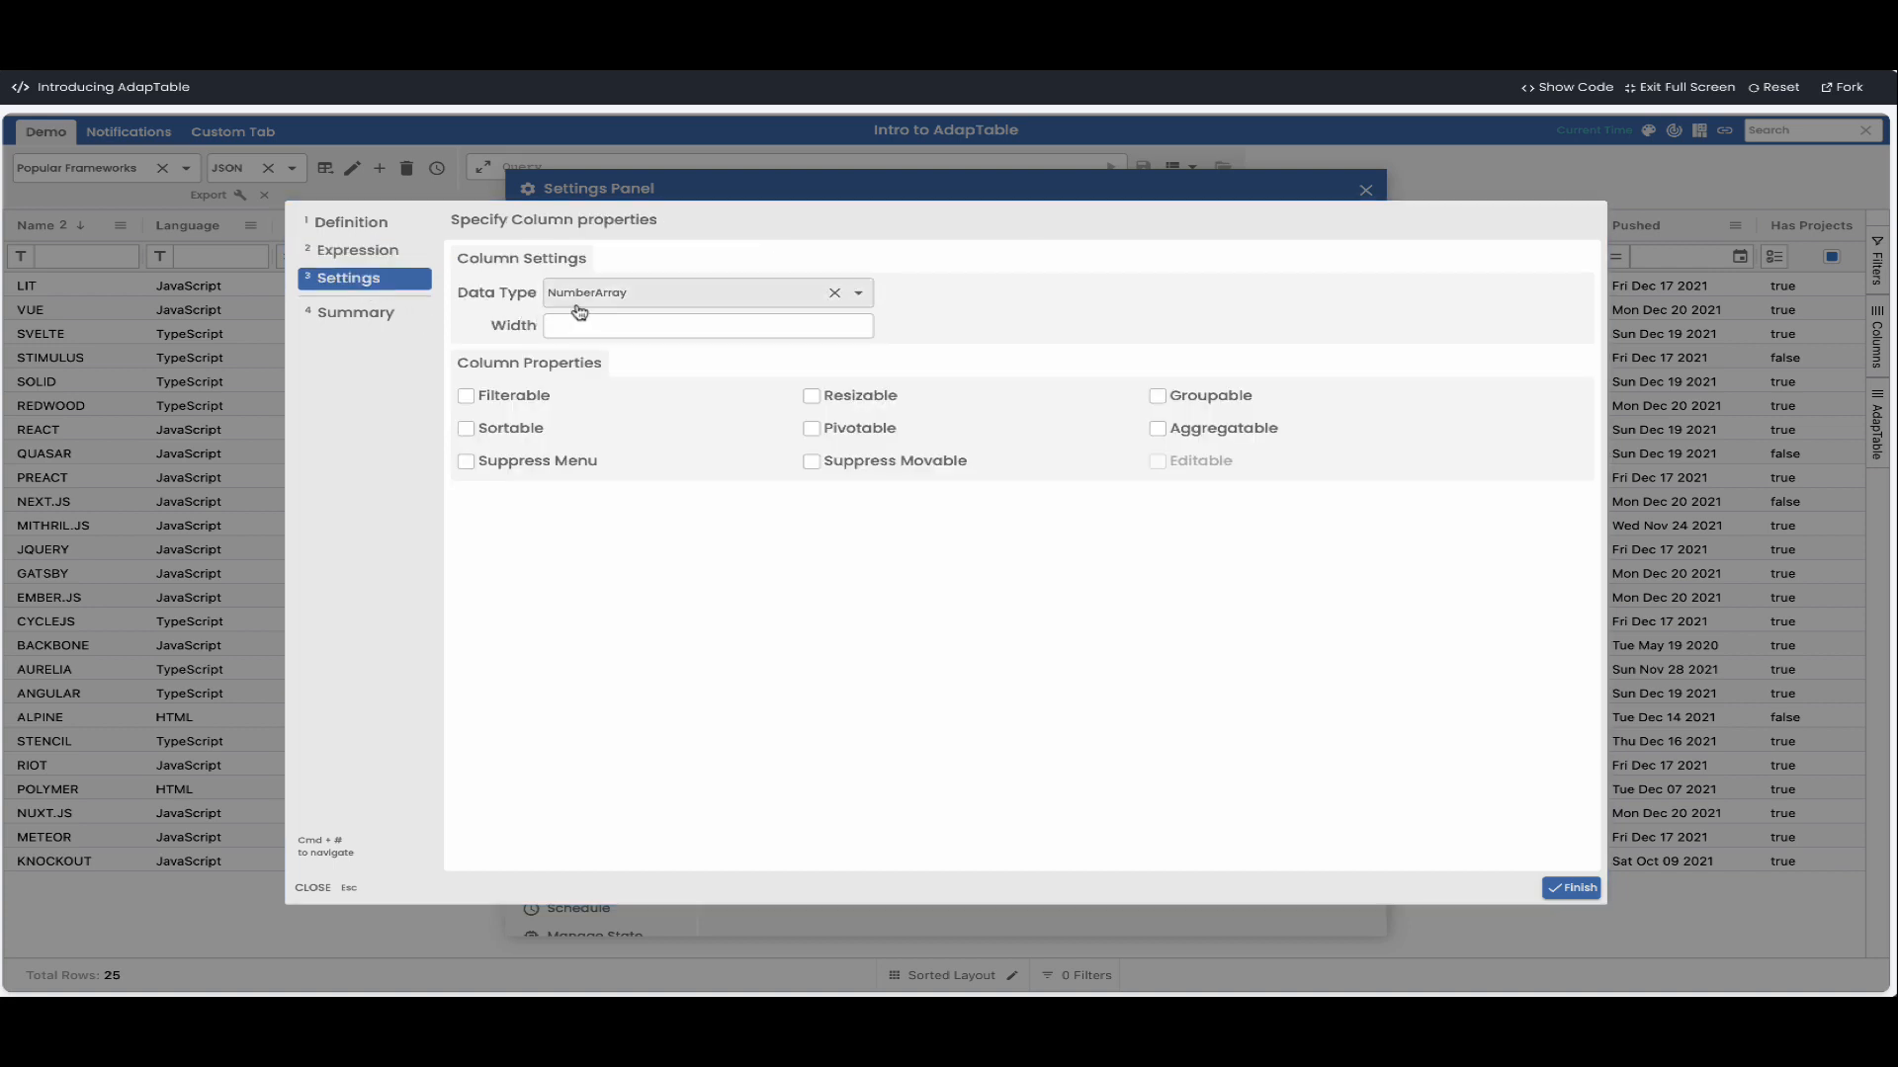
pyautogui.click(827, 404)
pyautogui.click(520, 403)
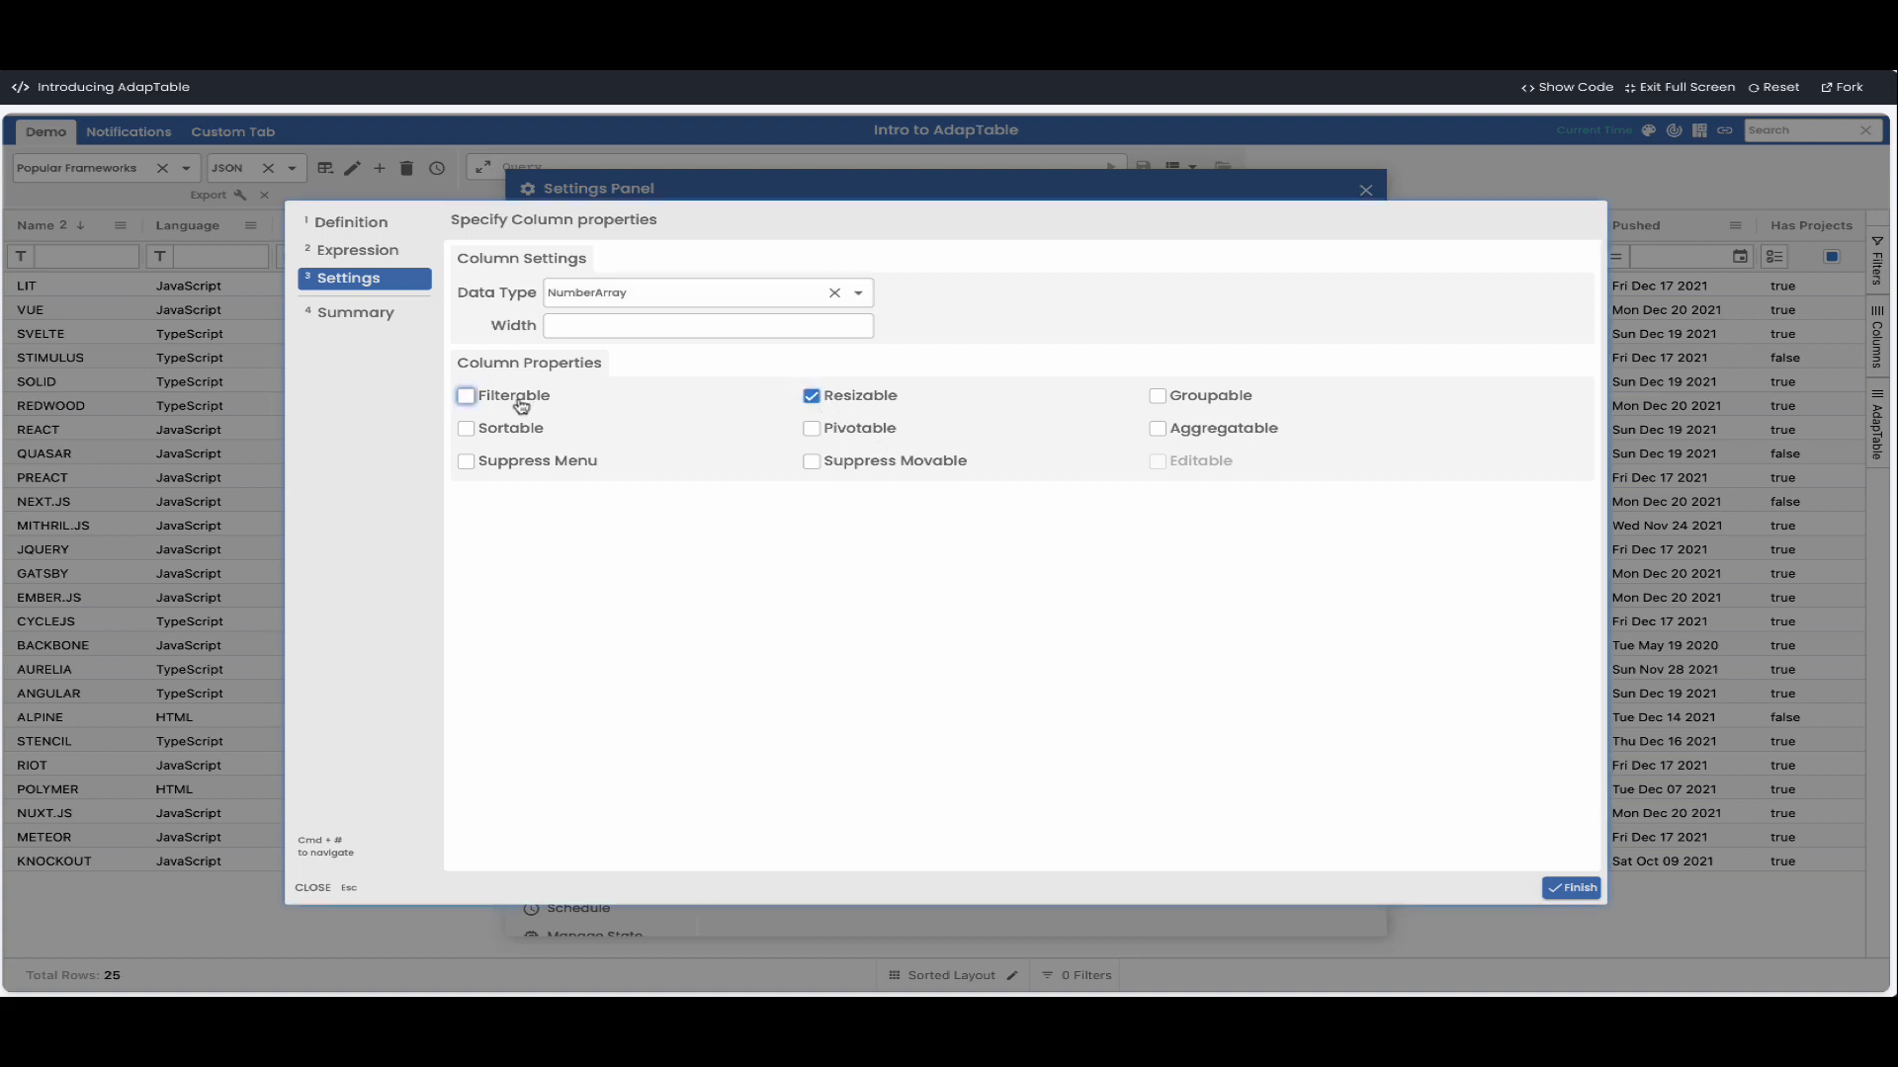
pyautogui.click(344, 313)
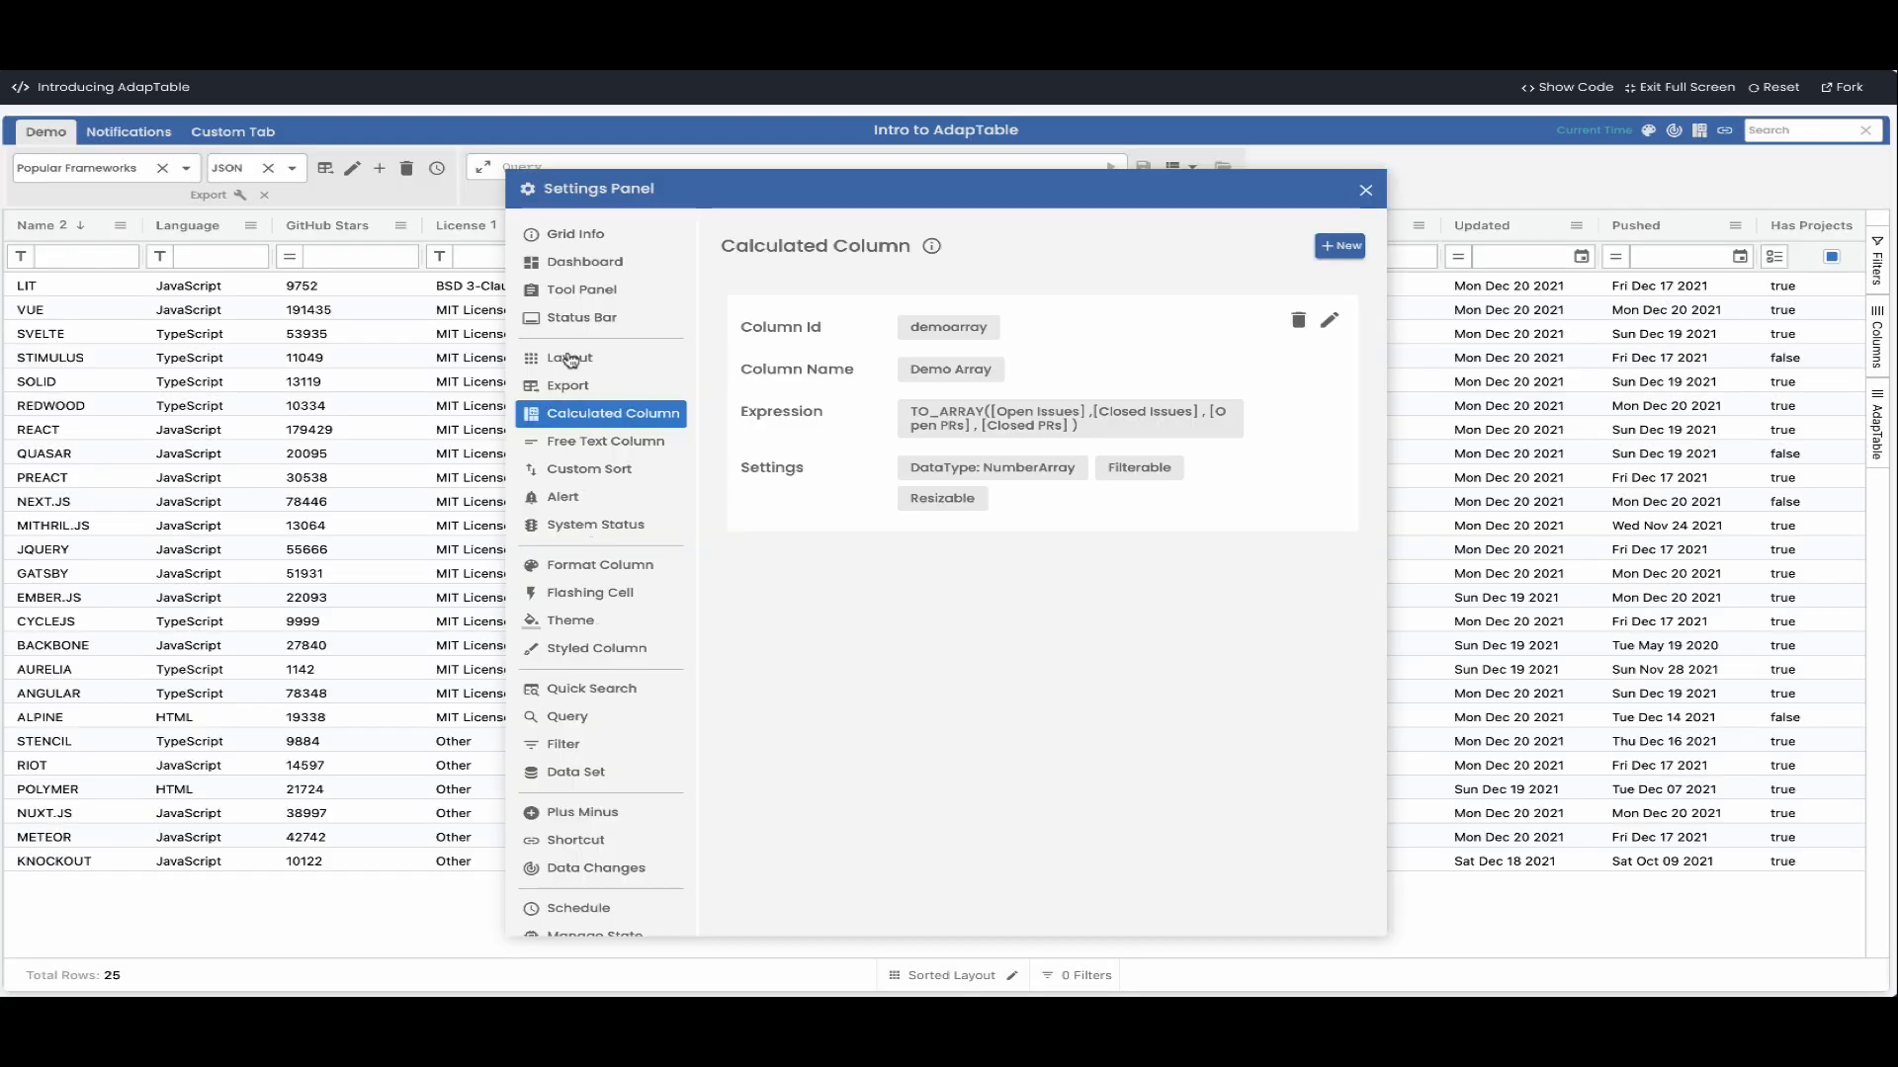
# - Add the Demo Array column to the Sorted Layout between GitHub Watchers and Open Issues, save the layout and leave the settings
pyautogui.click(570, 360)
pyautogui.click(1327, 322)
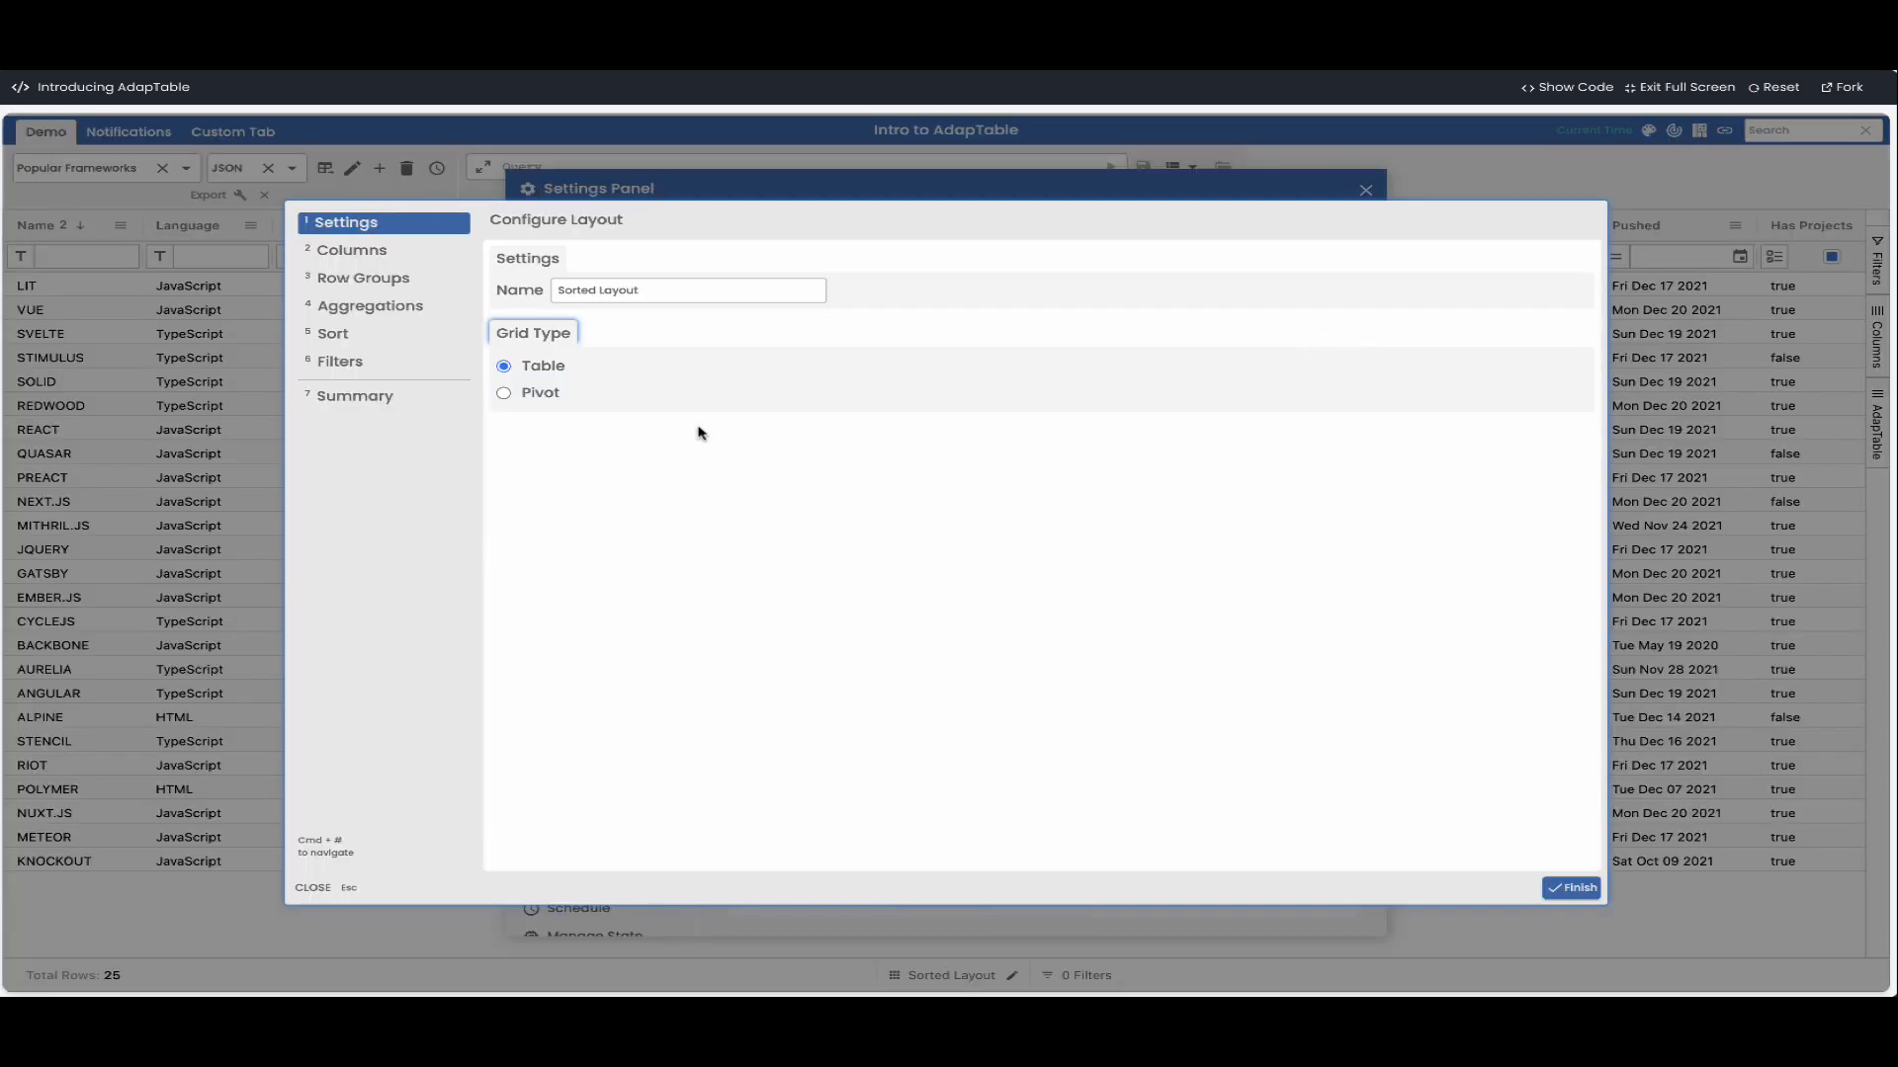
pyautogui.click(351, 251)
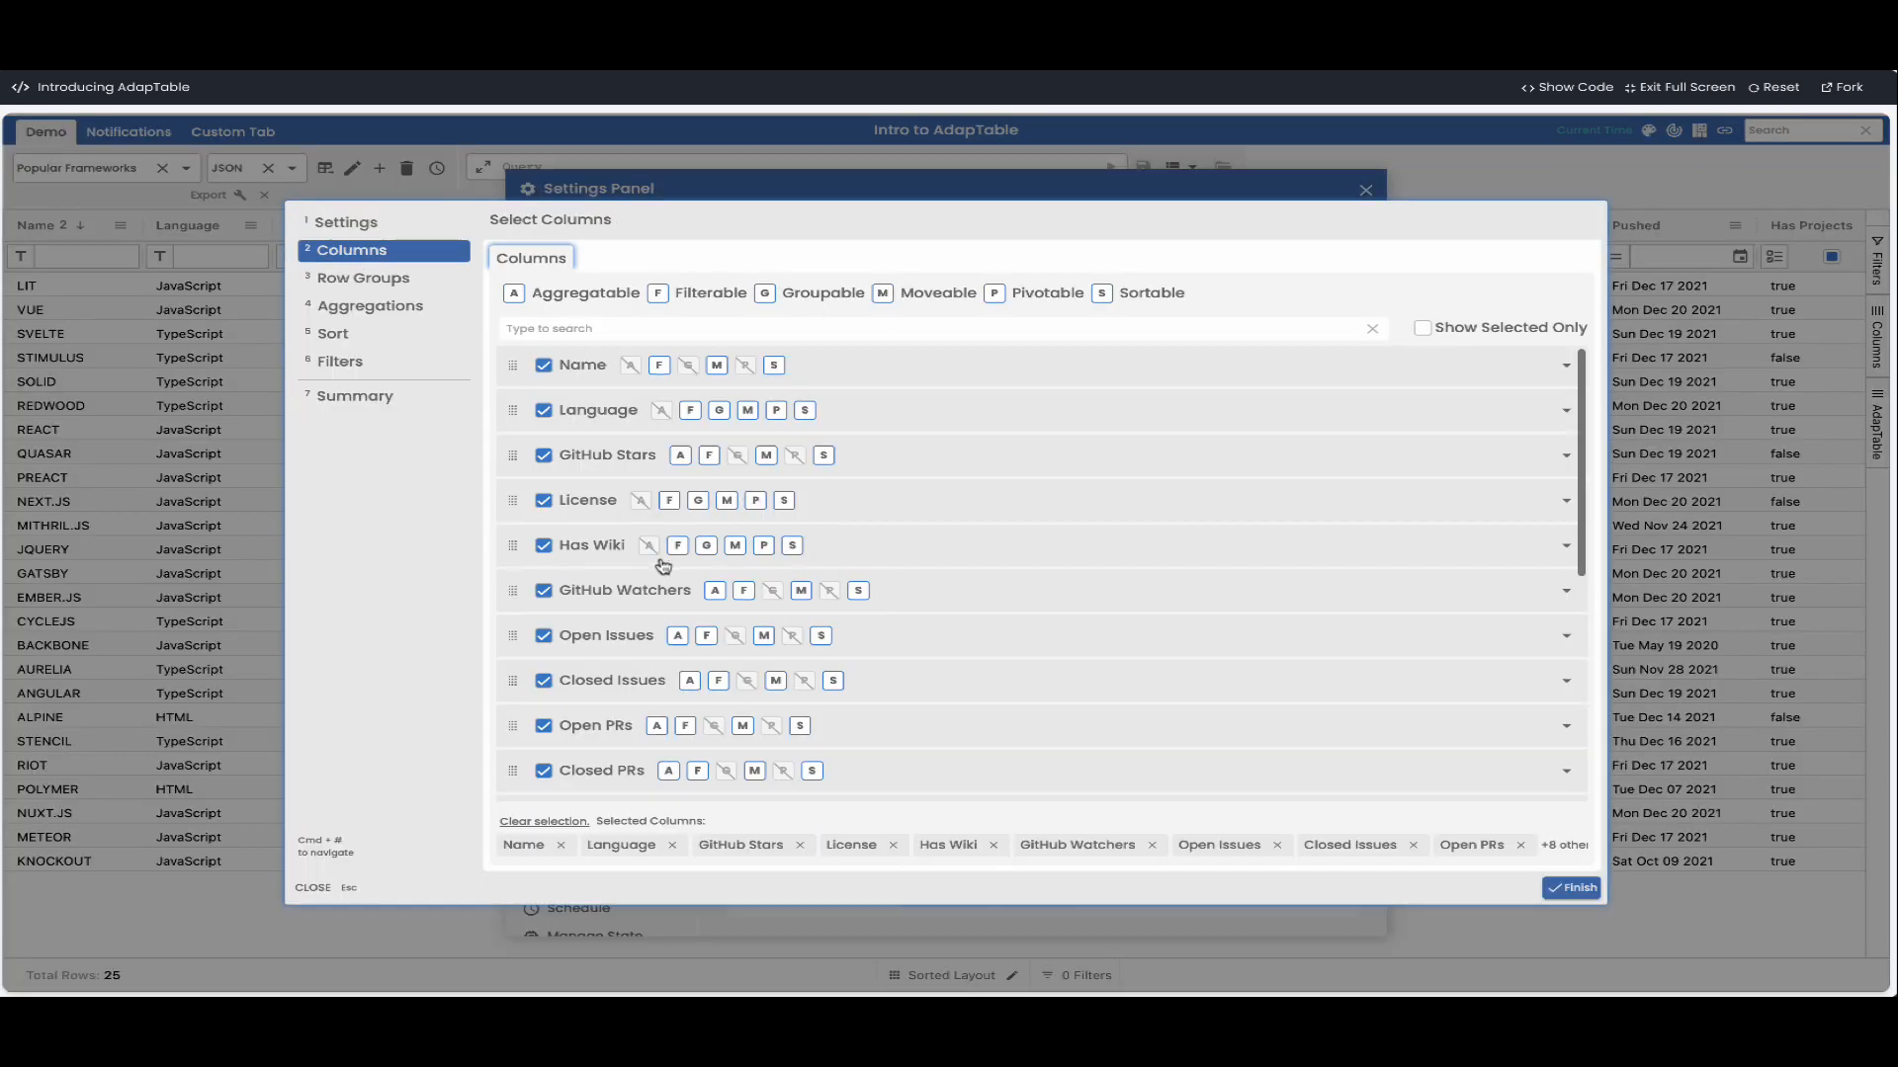
pyautogui.scroll(-10, 662, 566)
pyautogui.click(543, 780)
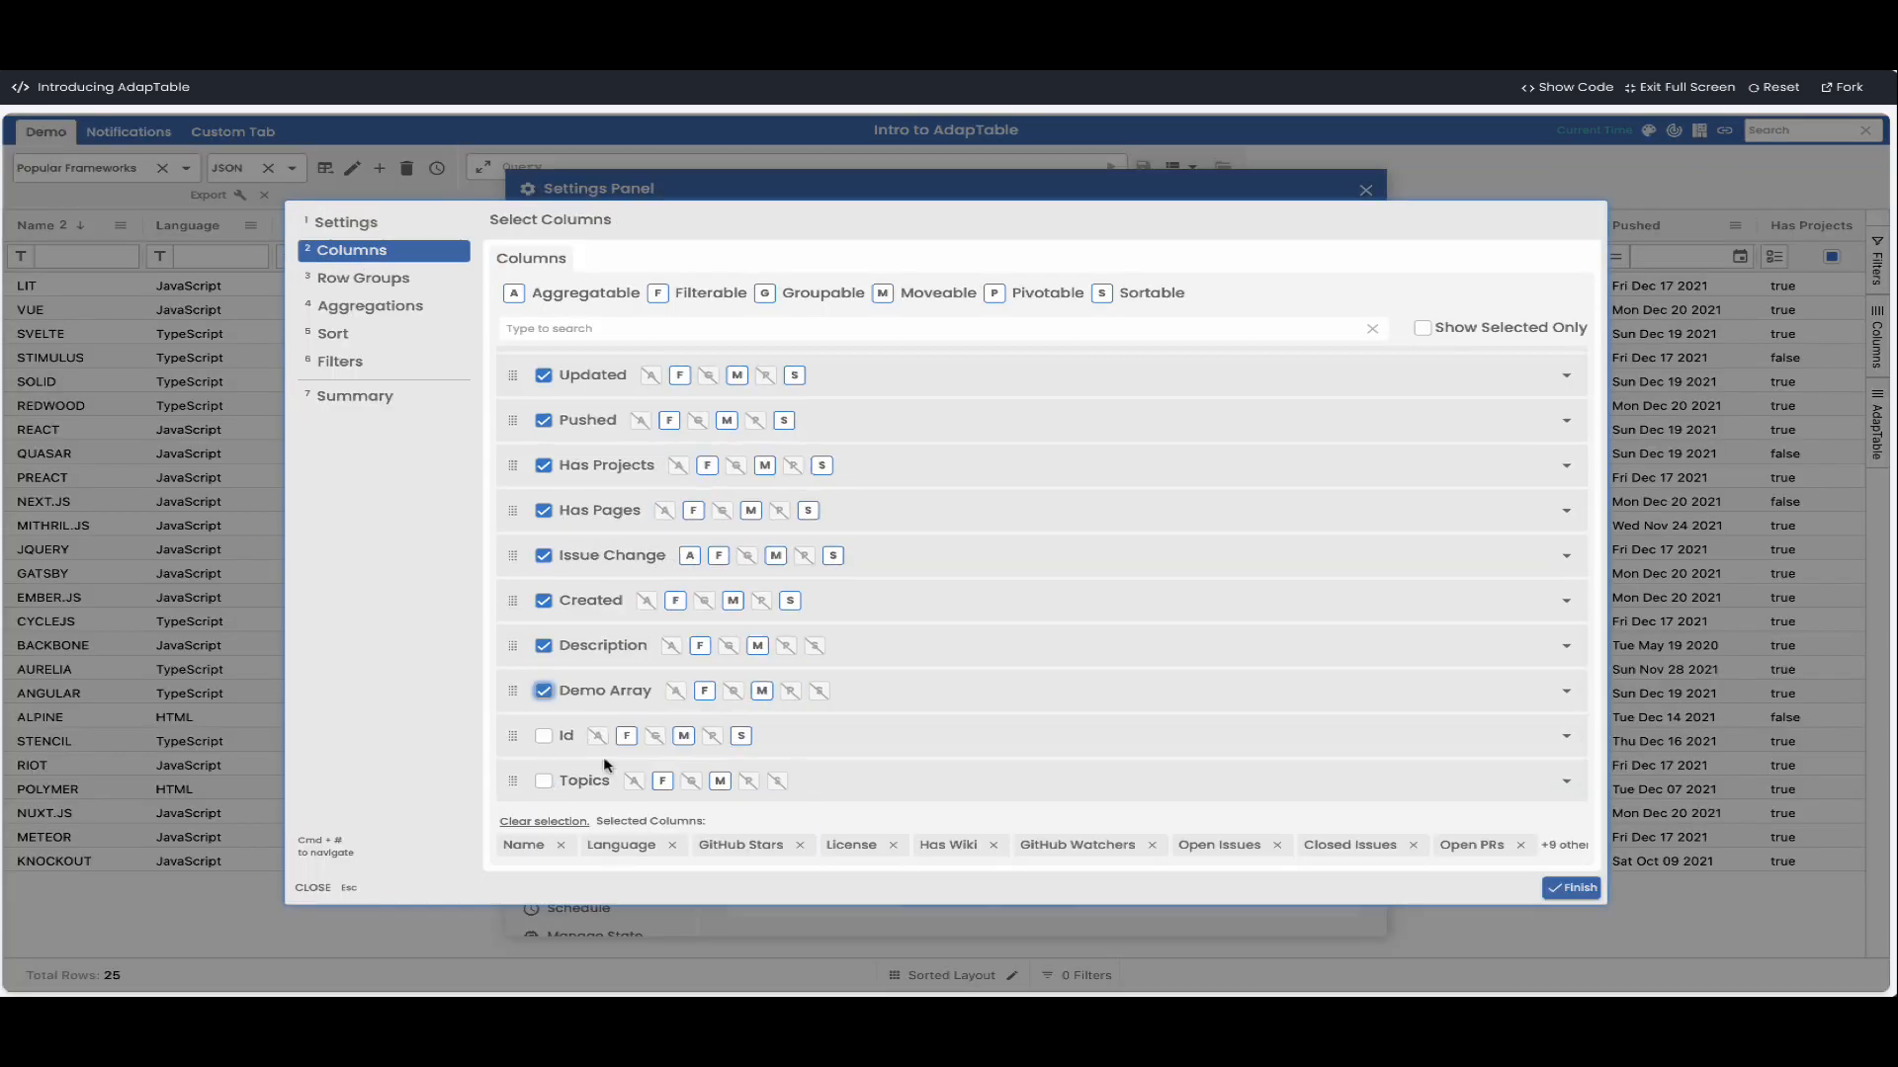
pyautogui.moveTo(512, 690); pyautogui.dragTo(518, 491)
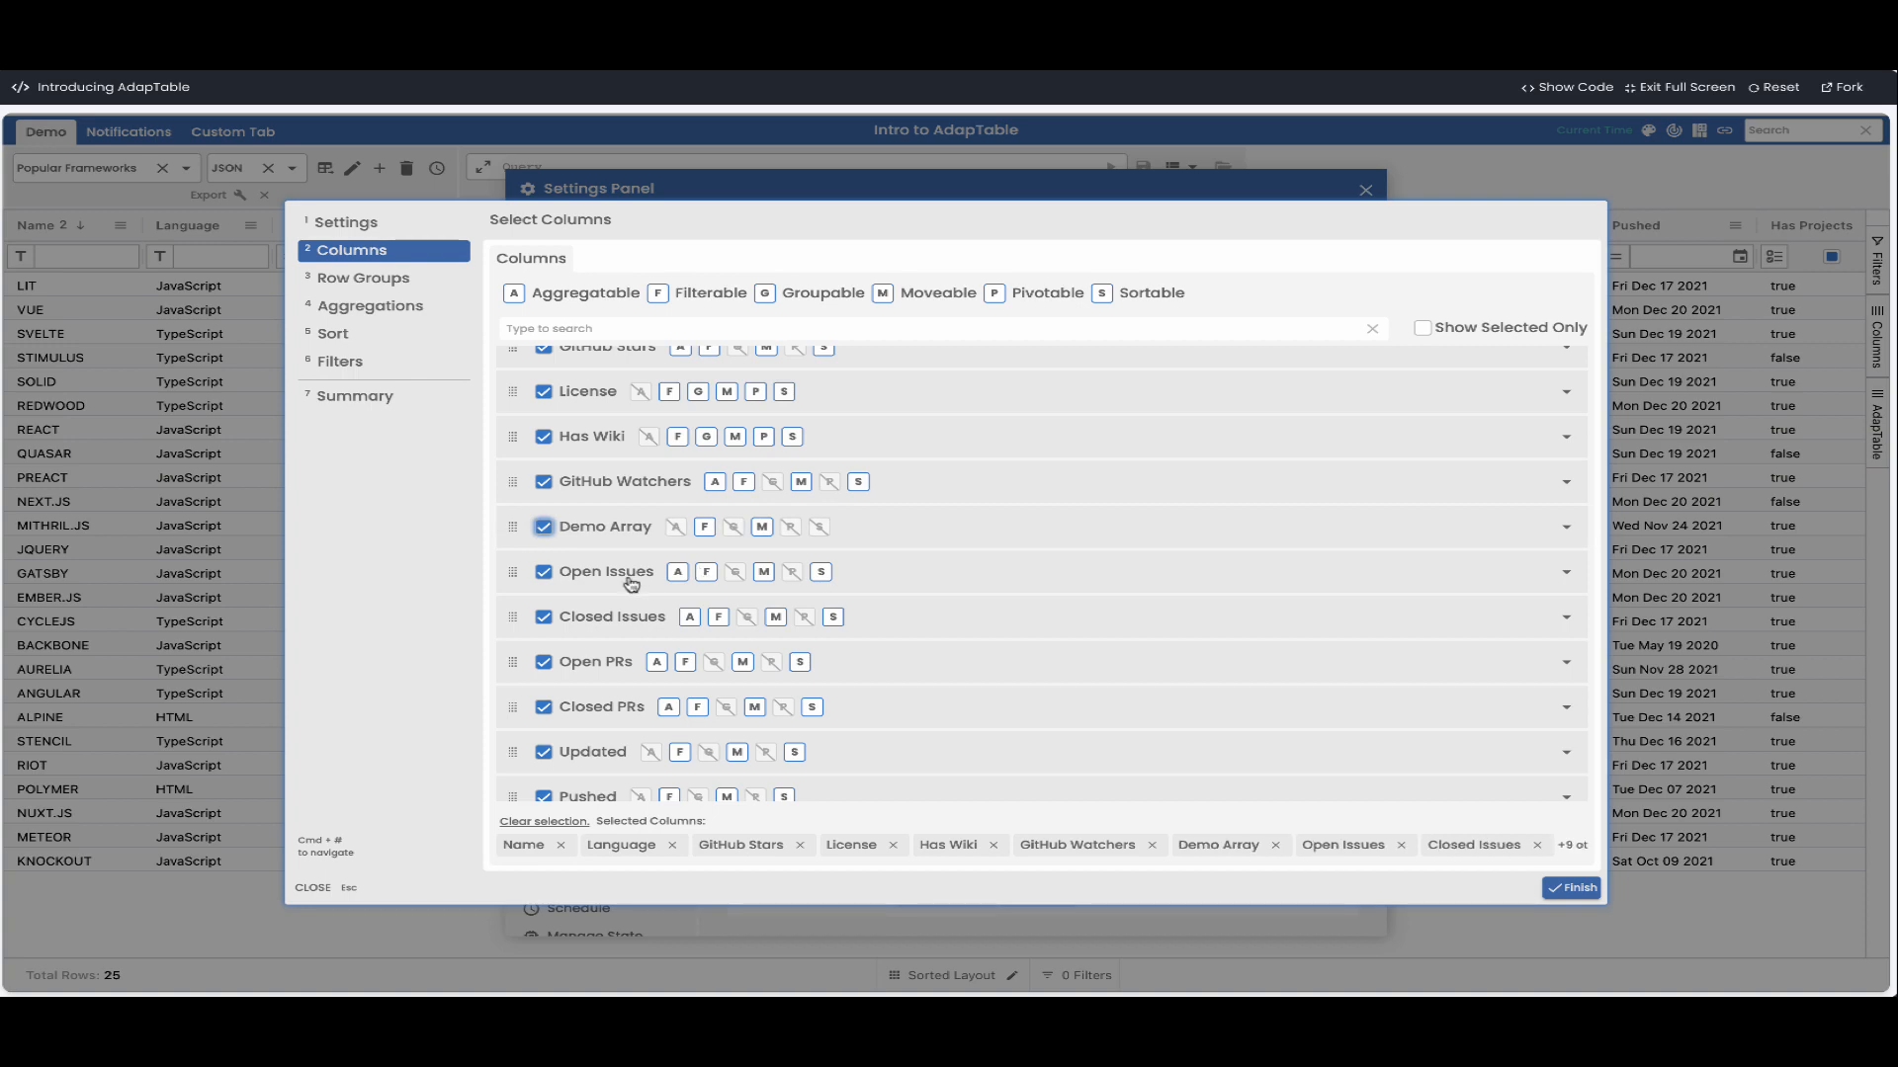
pyautogui.click(1570, 888)
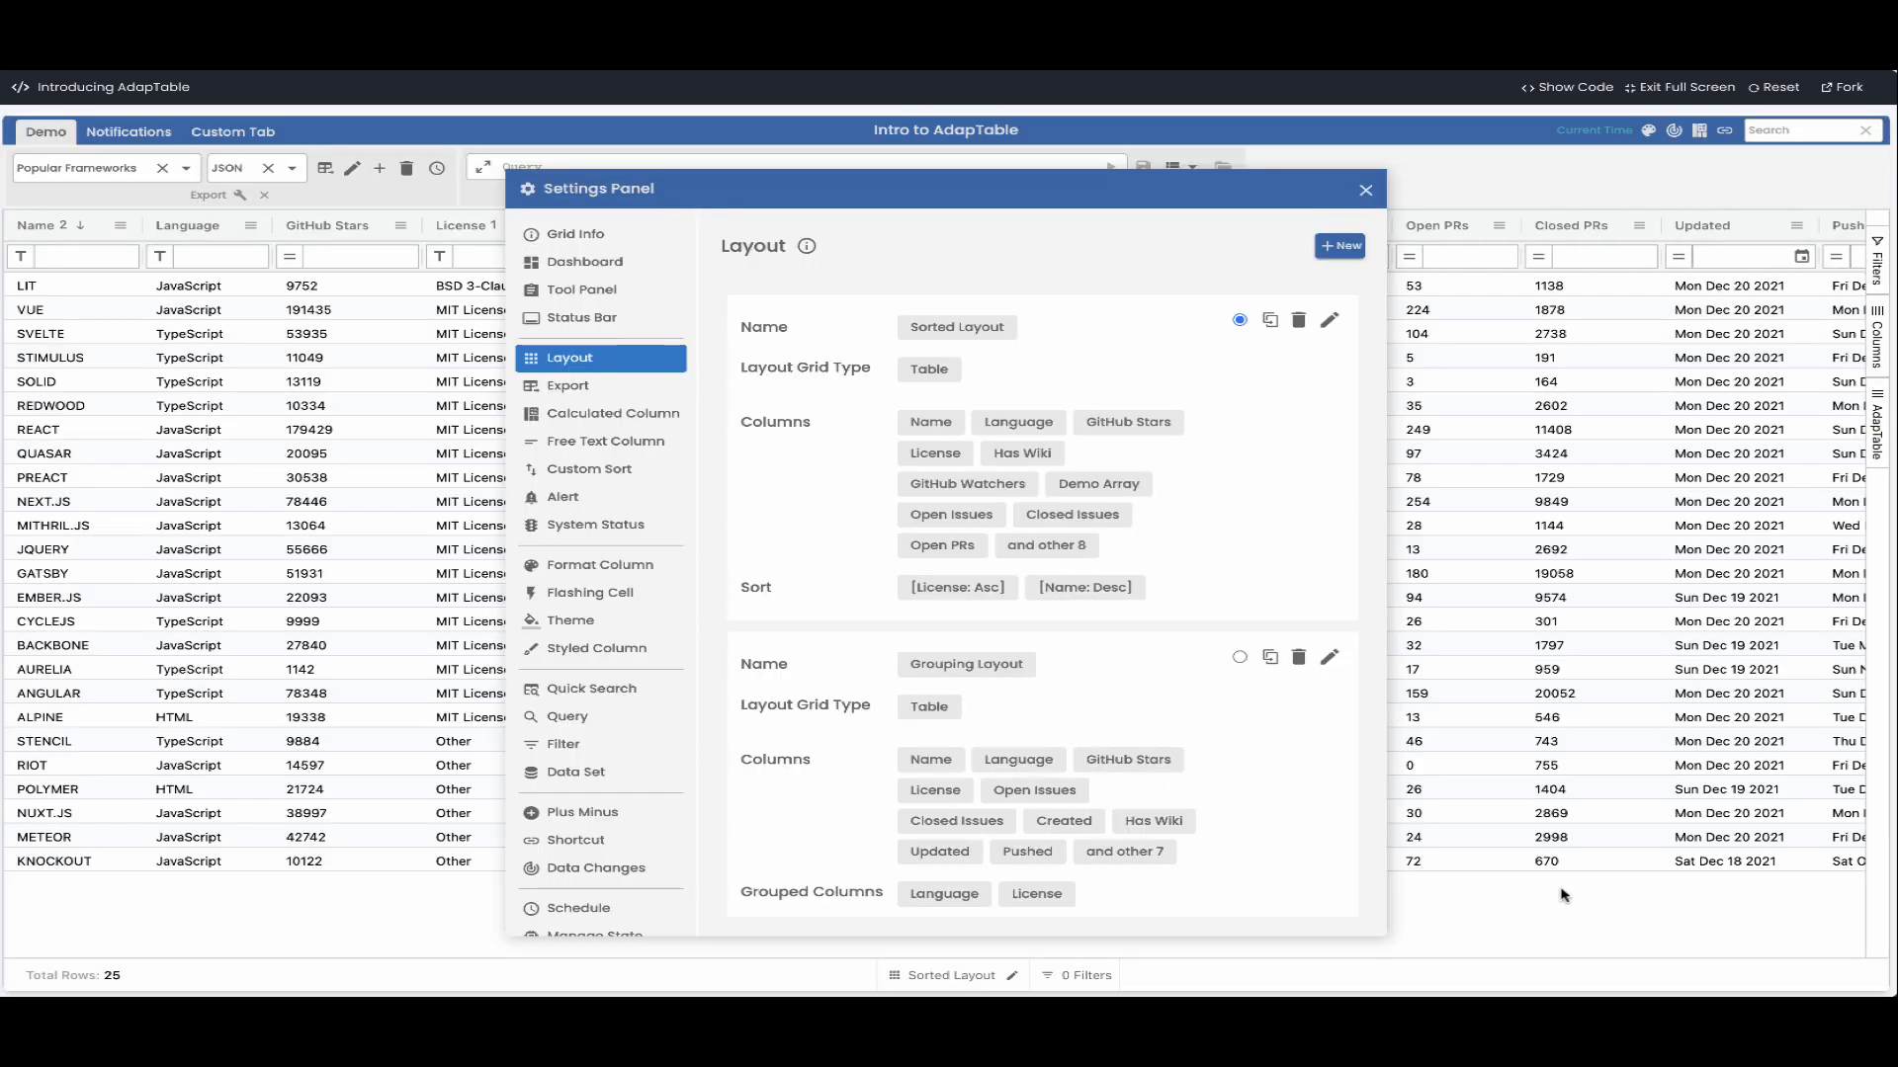
pyautogui.click(1366, 191)
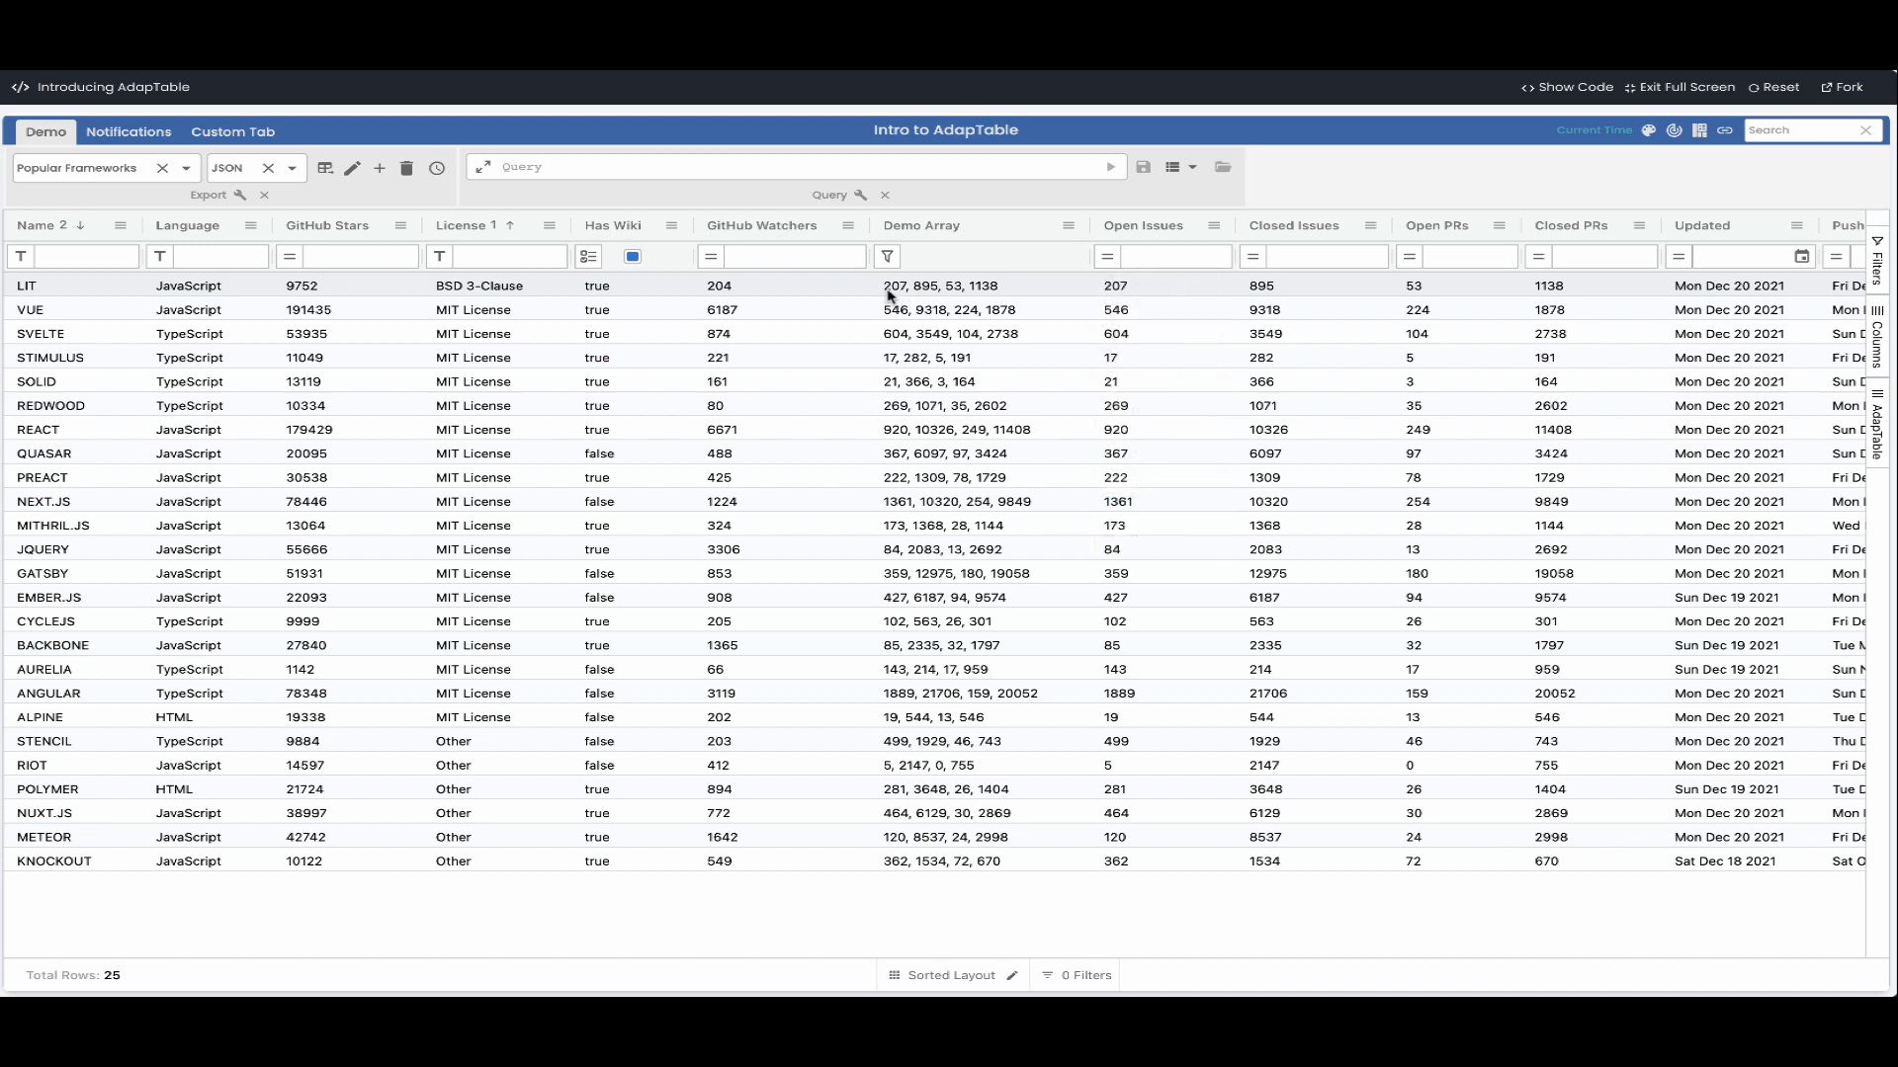
# - Set the Open Issues value of the LIT row to 800
pyautogui.doubleClick(1120, 287)
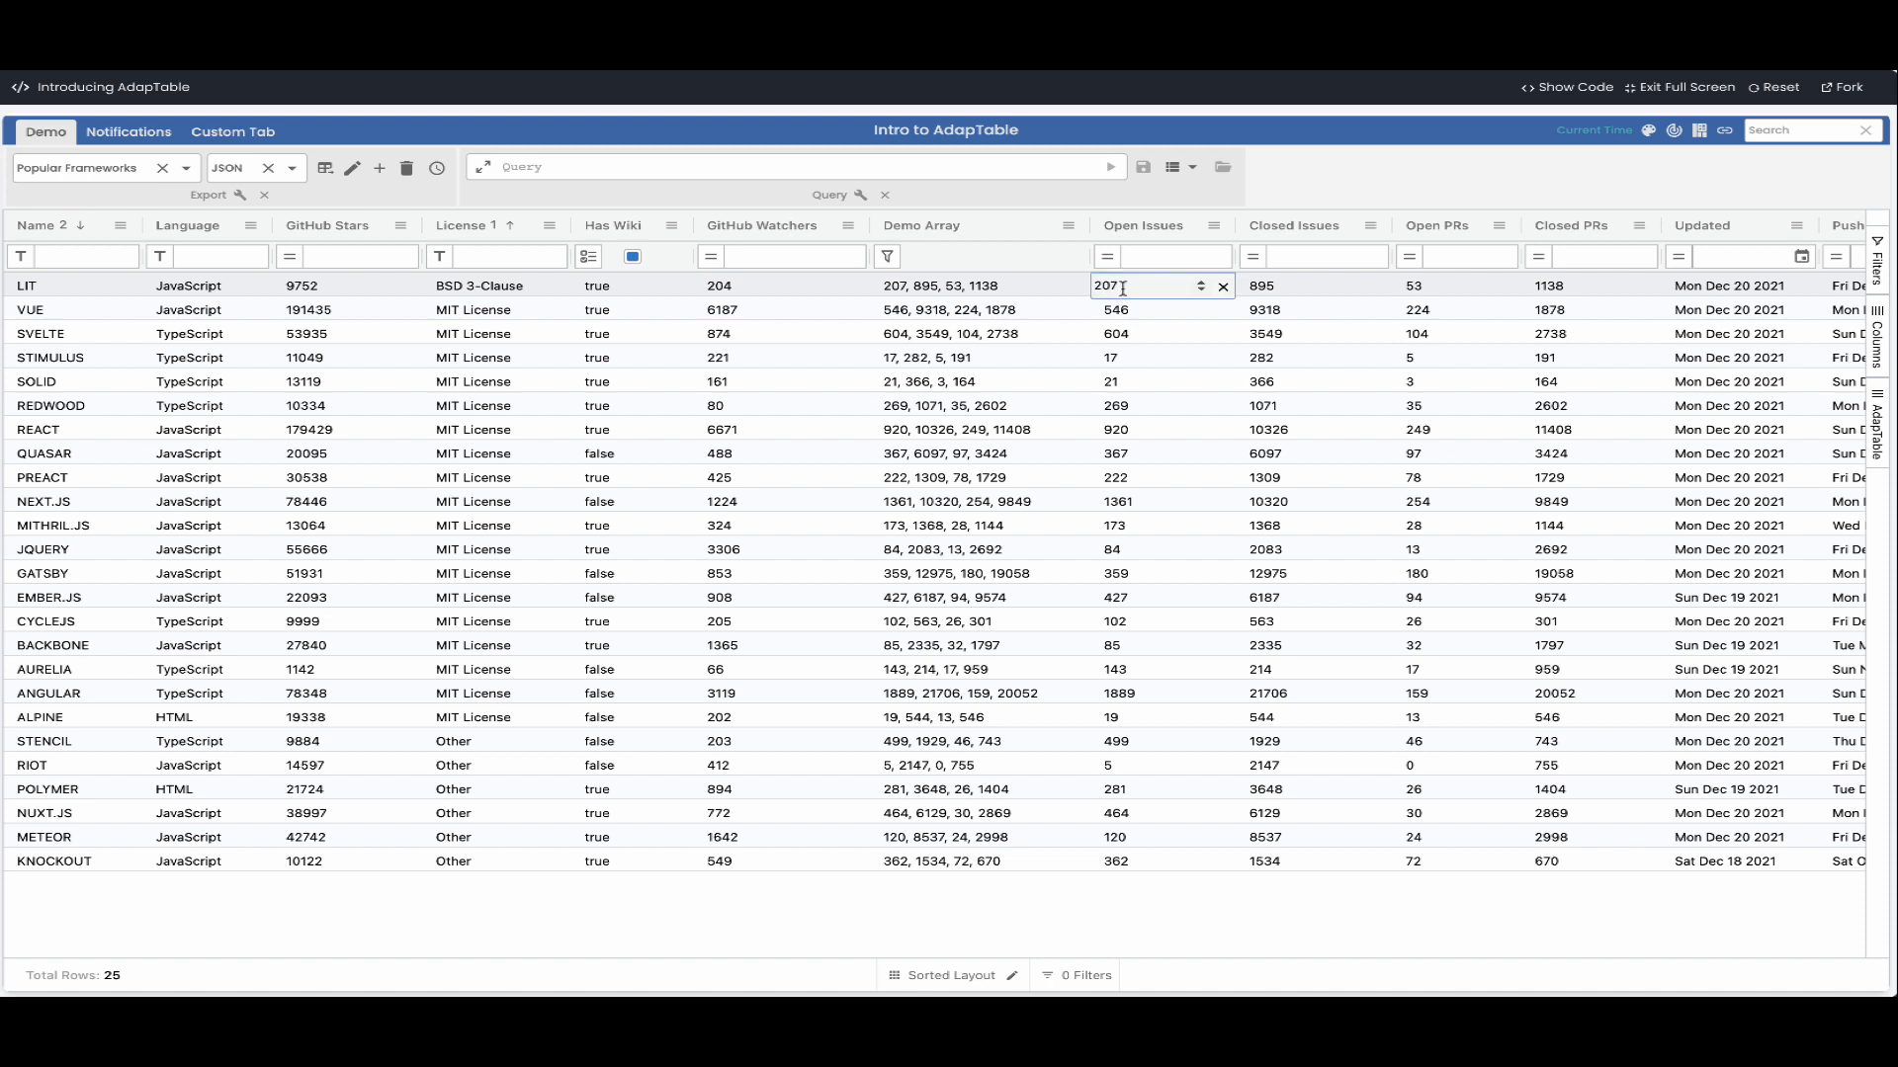
pyautogui.moveTo(1120, 286); pyautogui.dragTo(1083, 294)
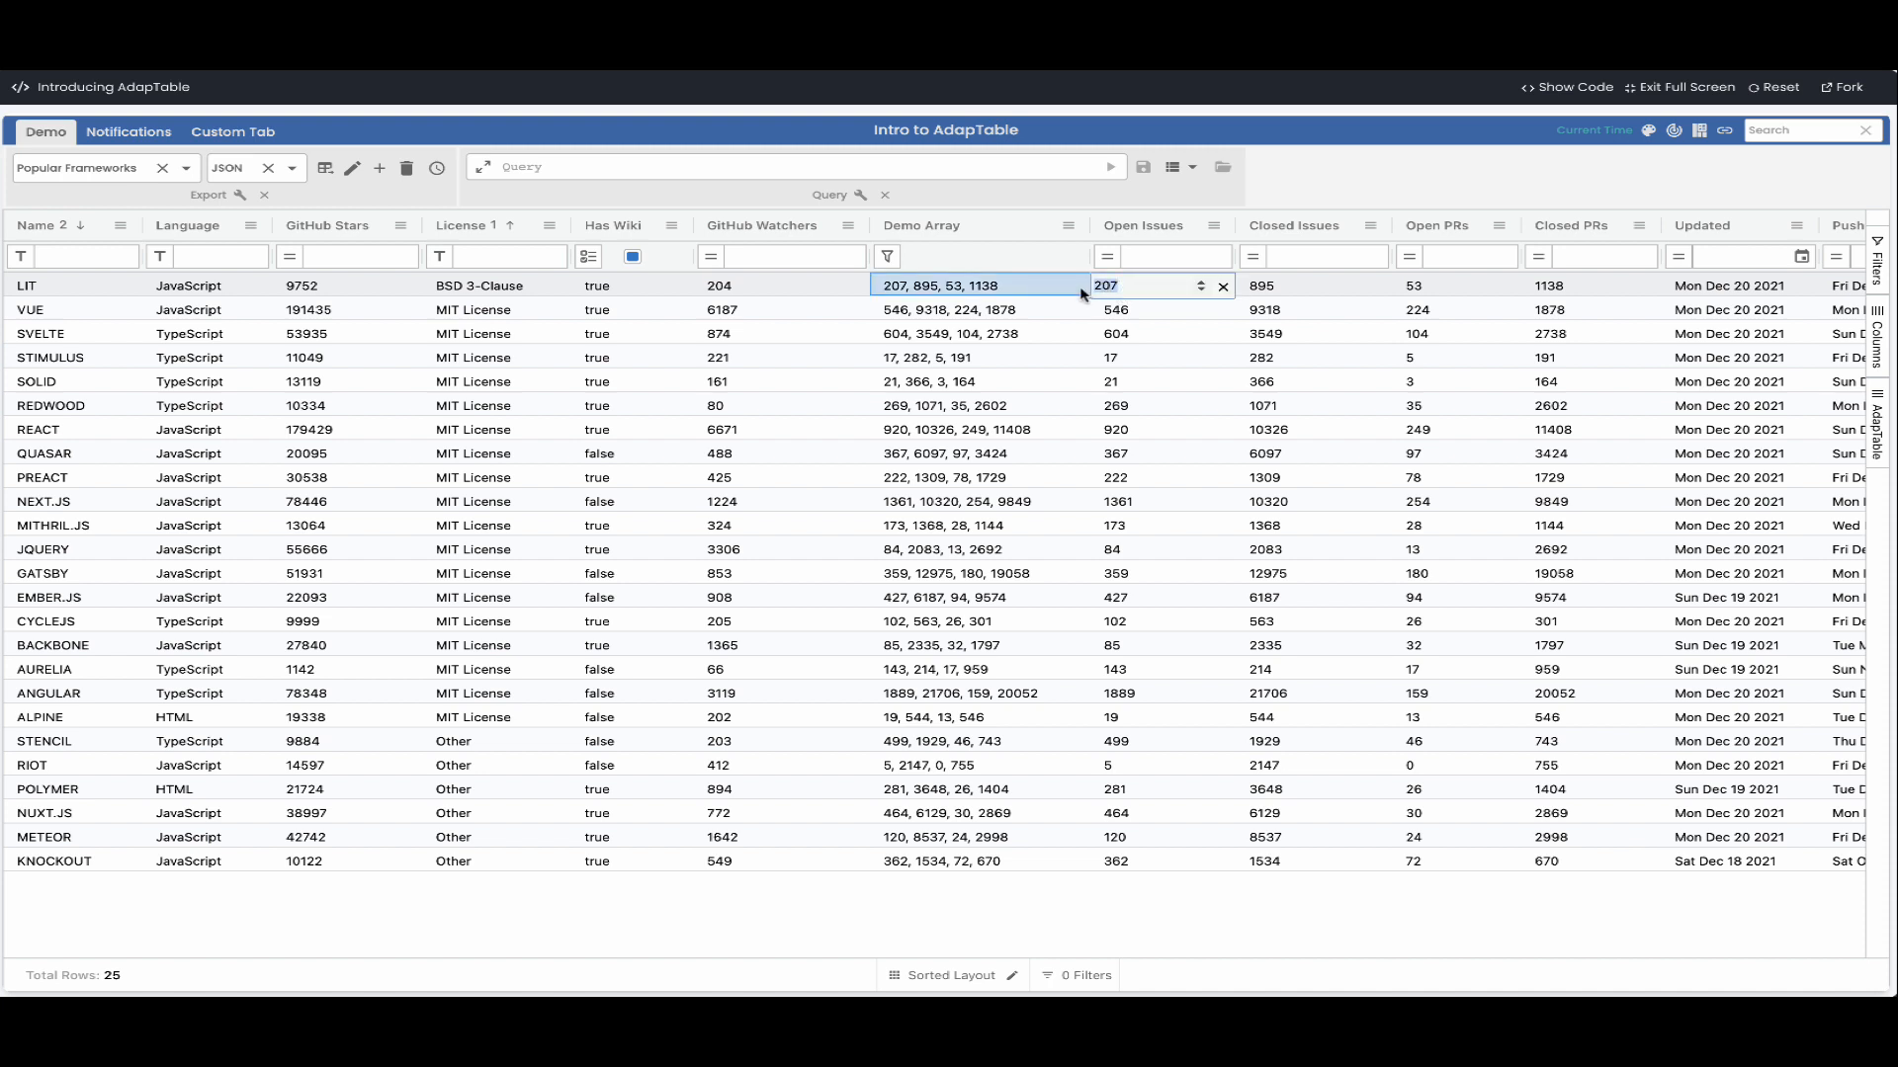
pyautogui.write('800')
pyautogui.press('Return')
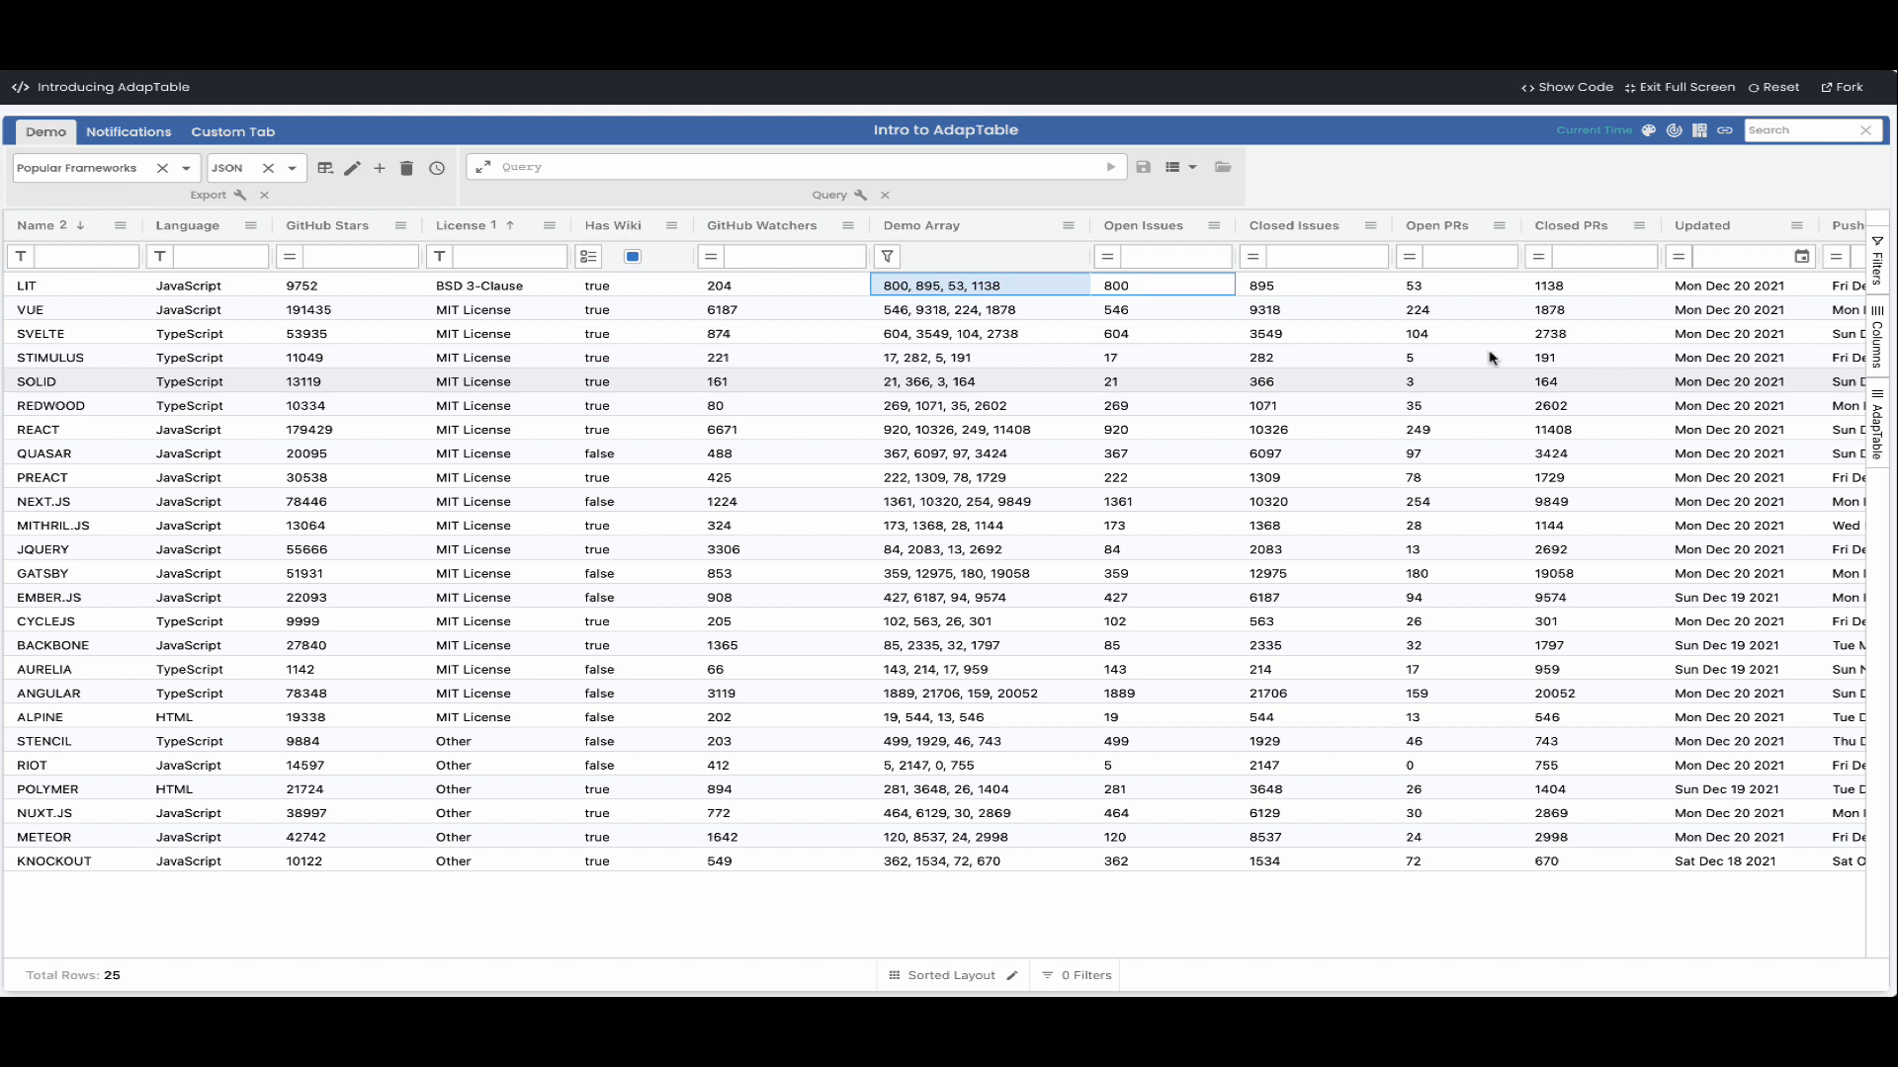
# - Start a sparkline styled column for the Demo Array column and set its sparkline type to Area
pyautogui.click(1069, 229)
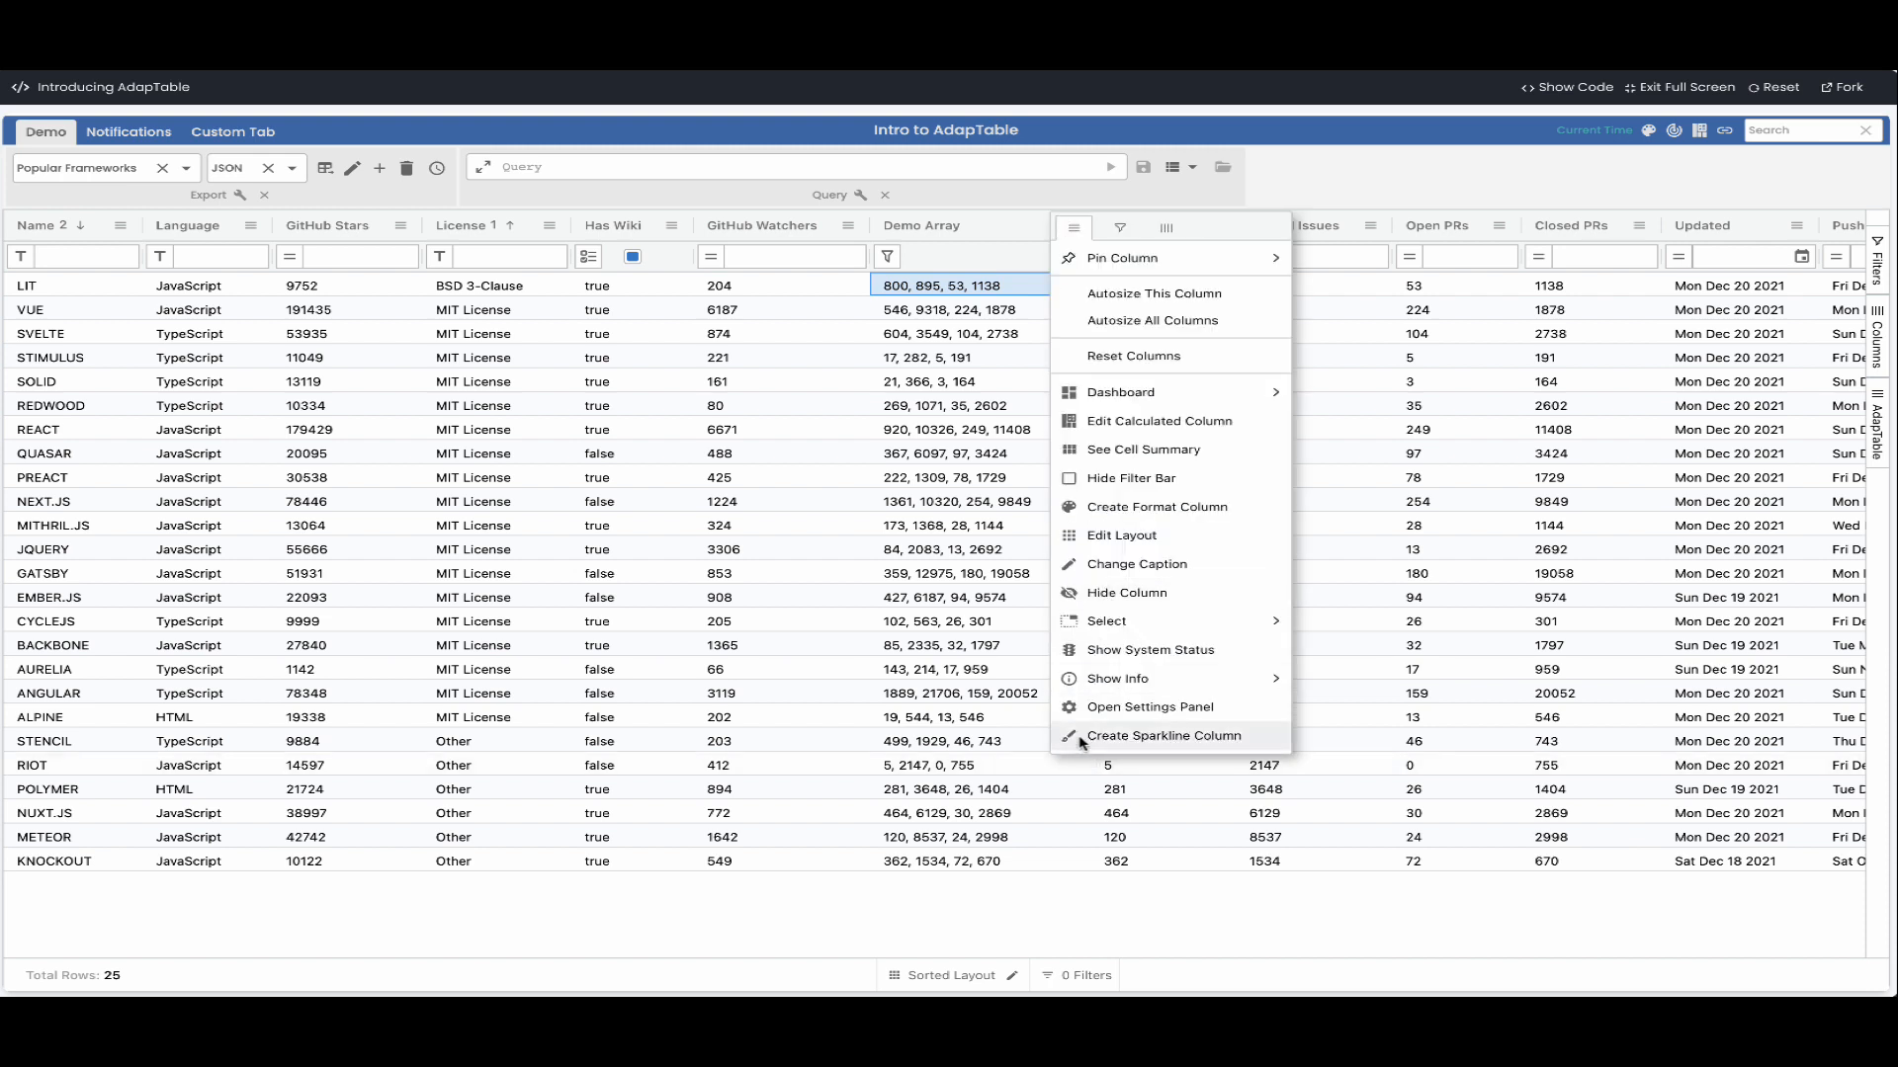
pyautogui.click(1164, 739)
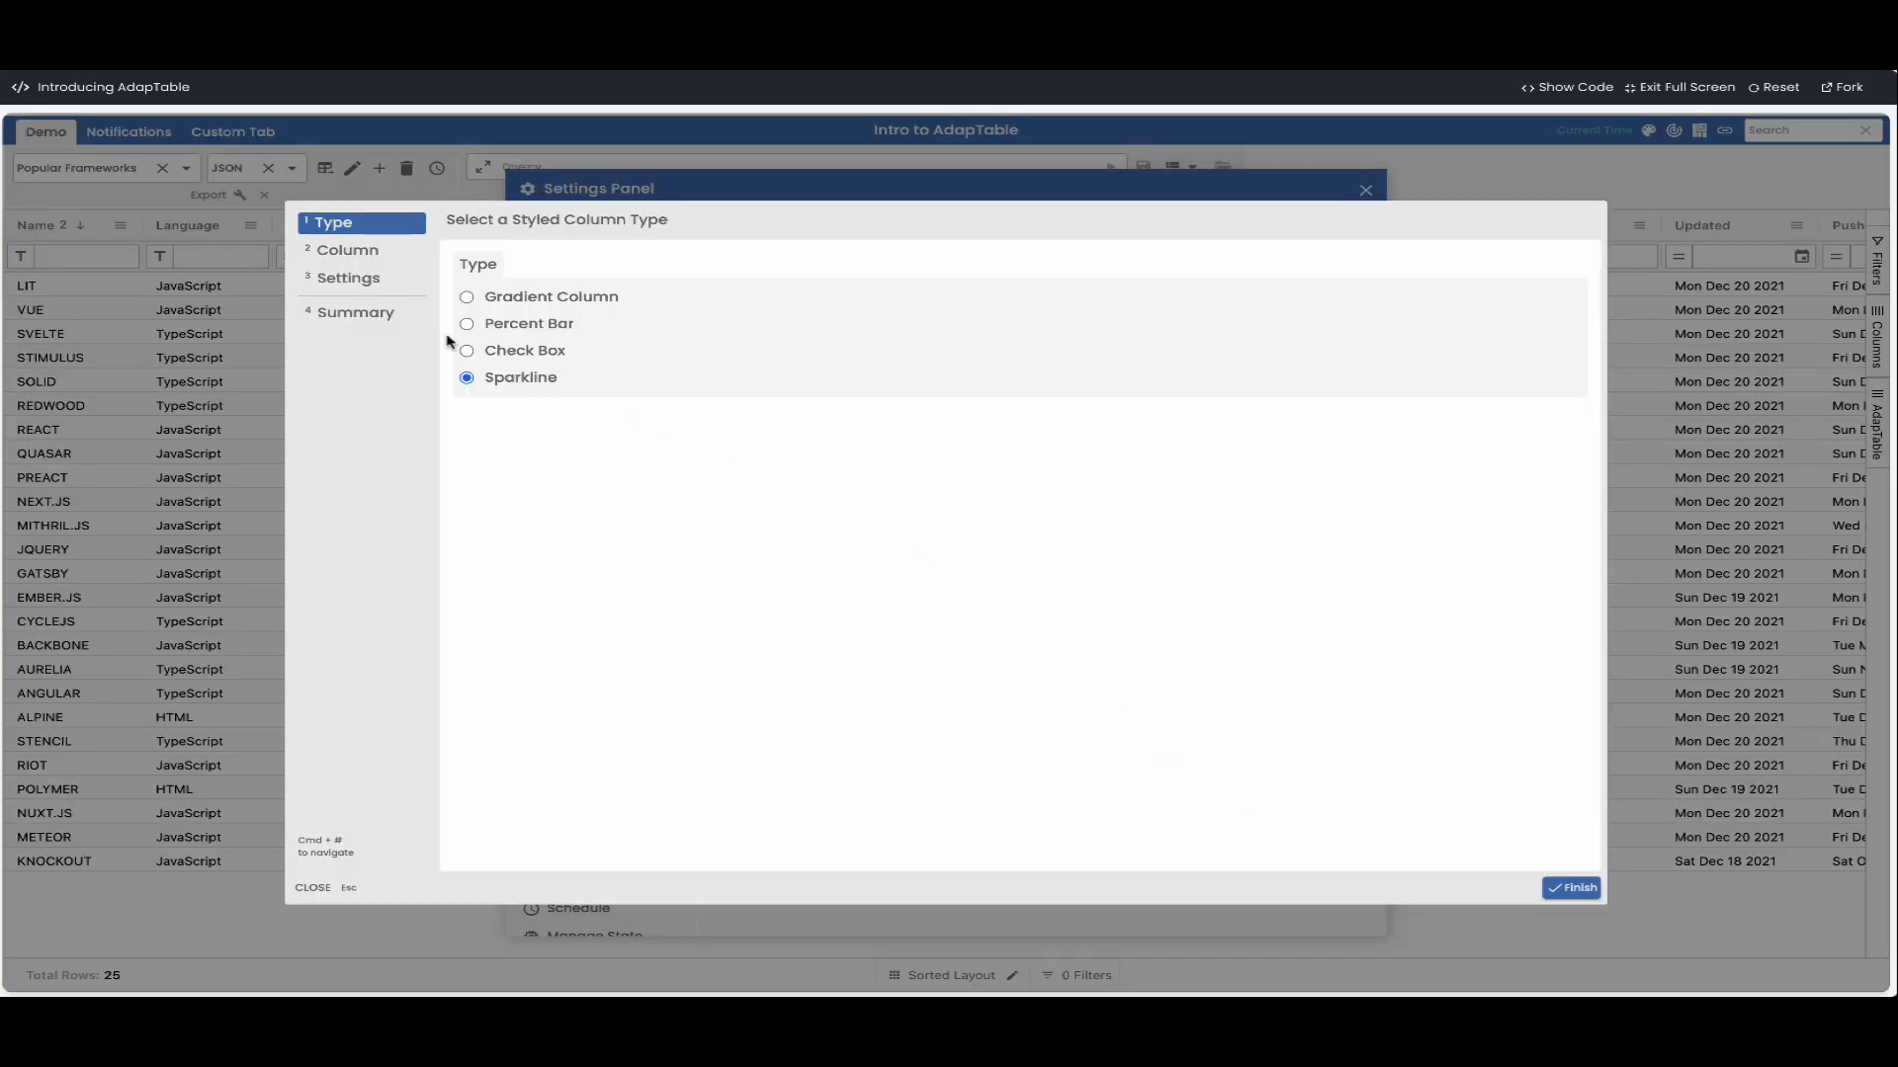
pyautogui.click(346, 252)
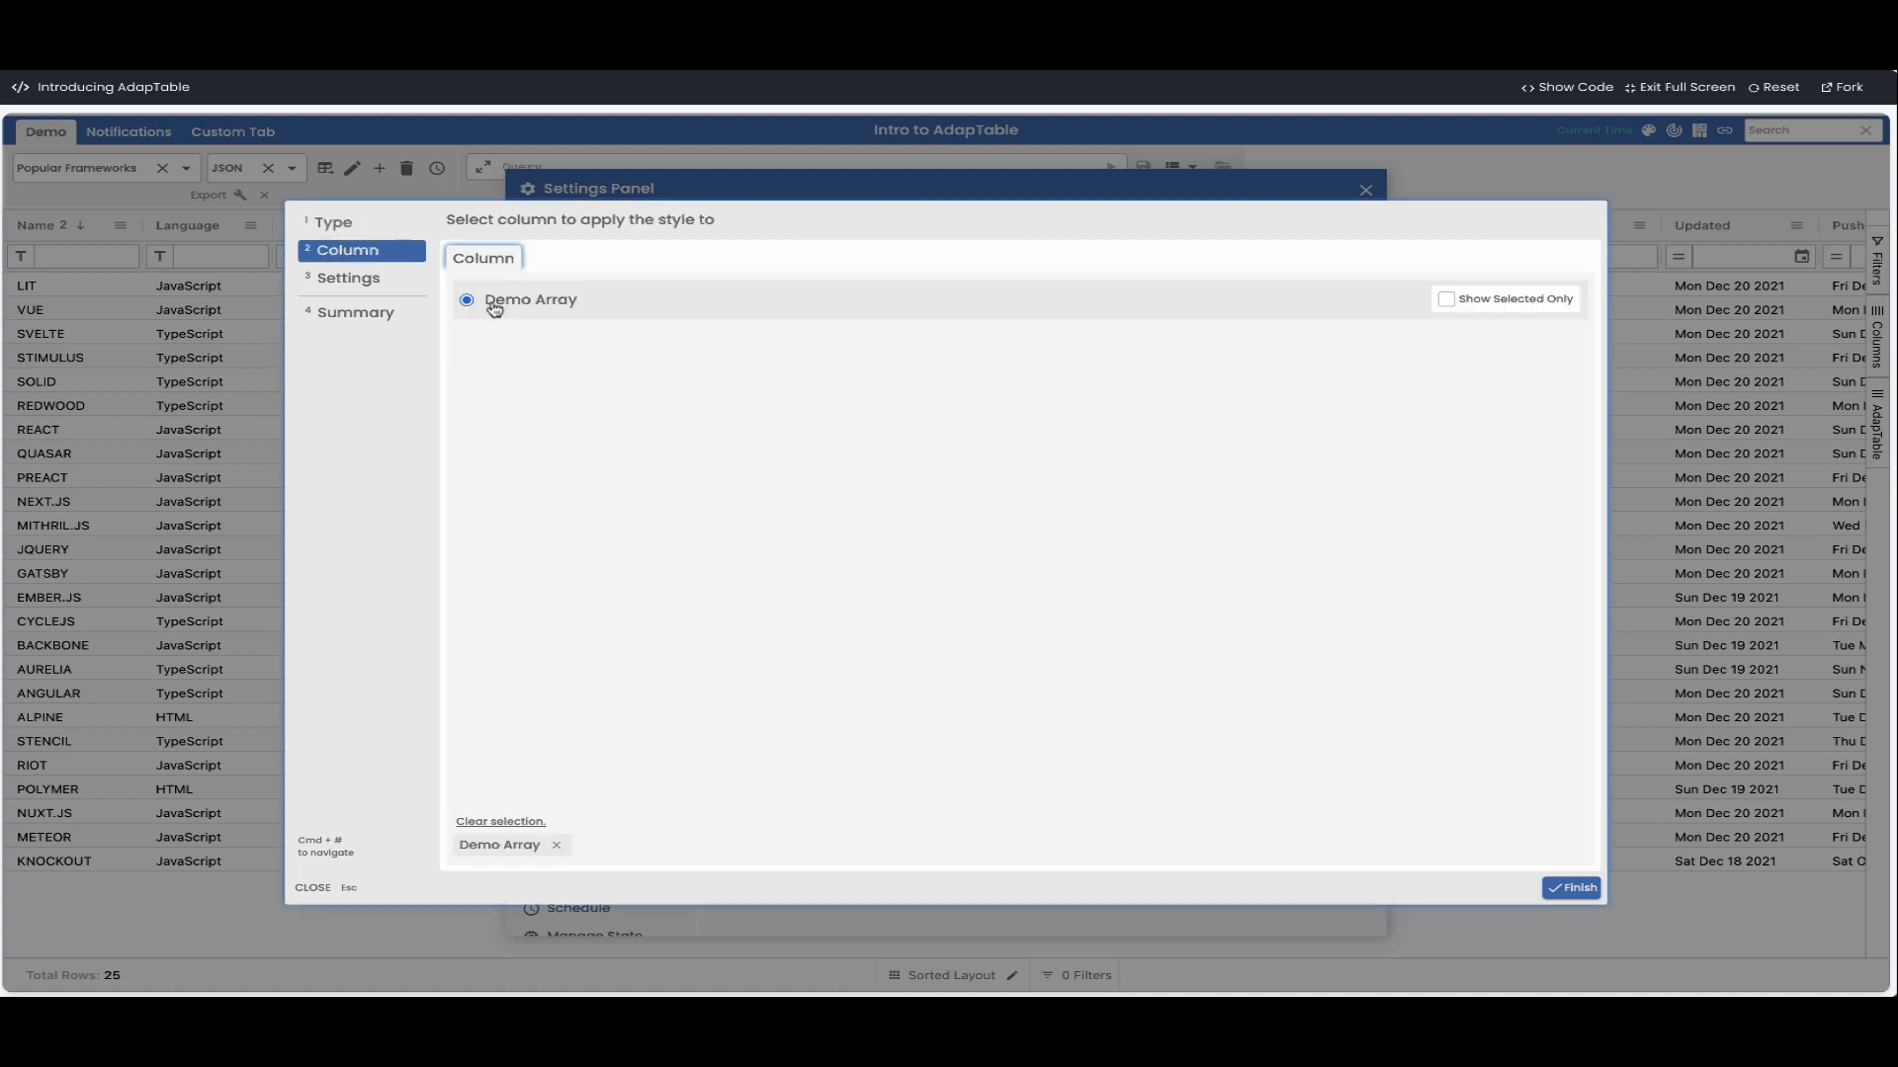
pyautogui.click(352, 280)
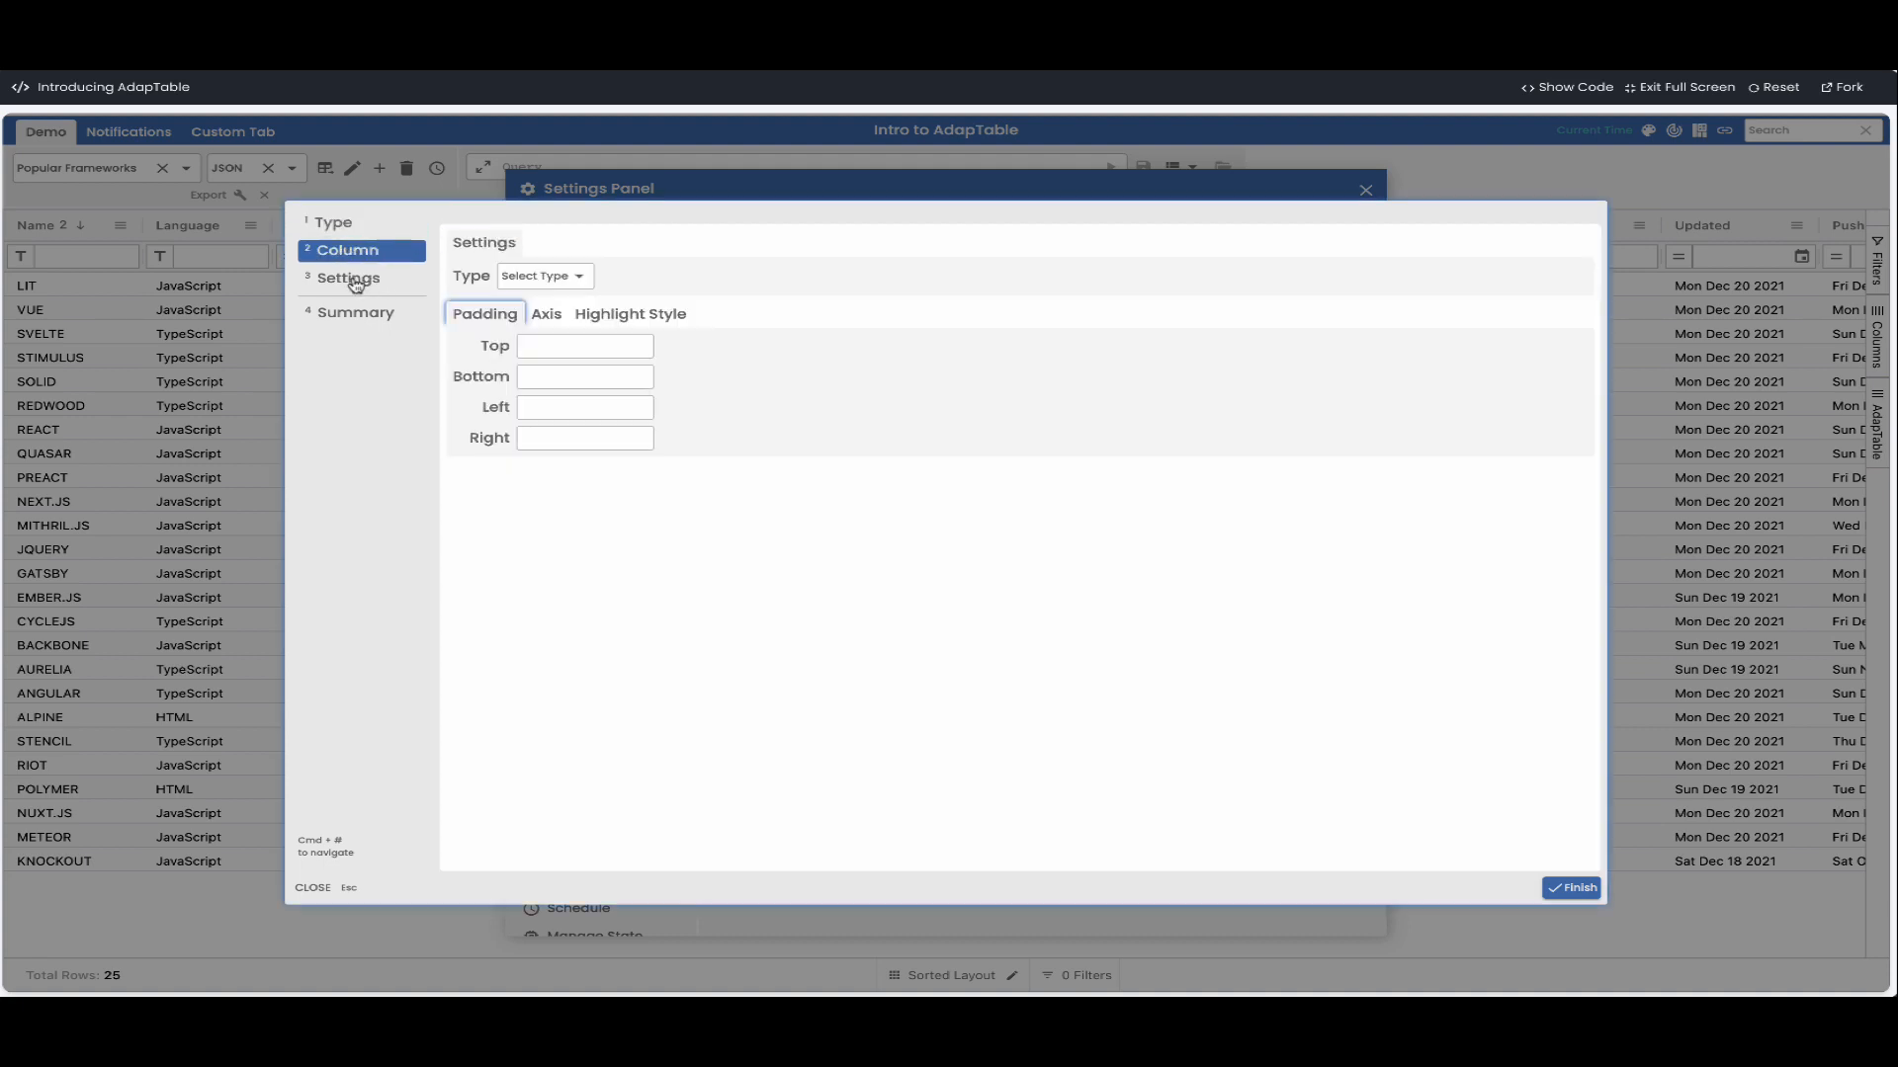
pyautogui.click(572, 279)
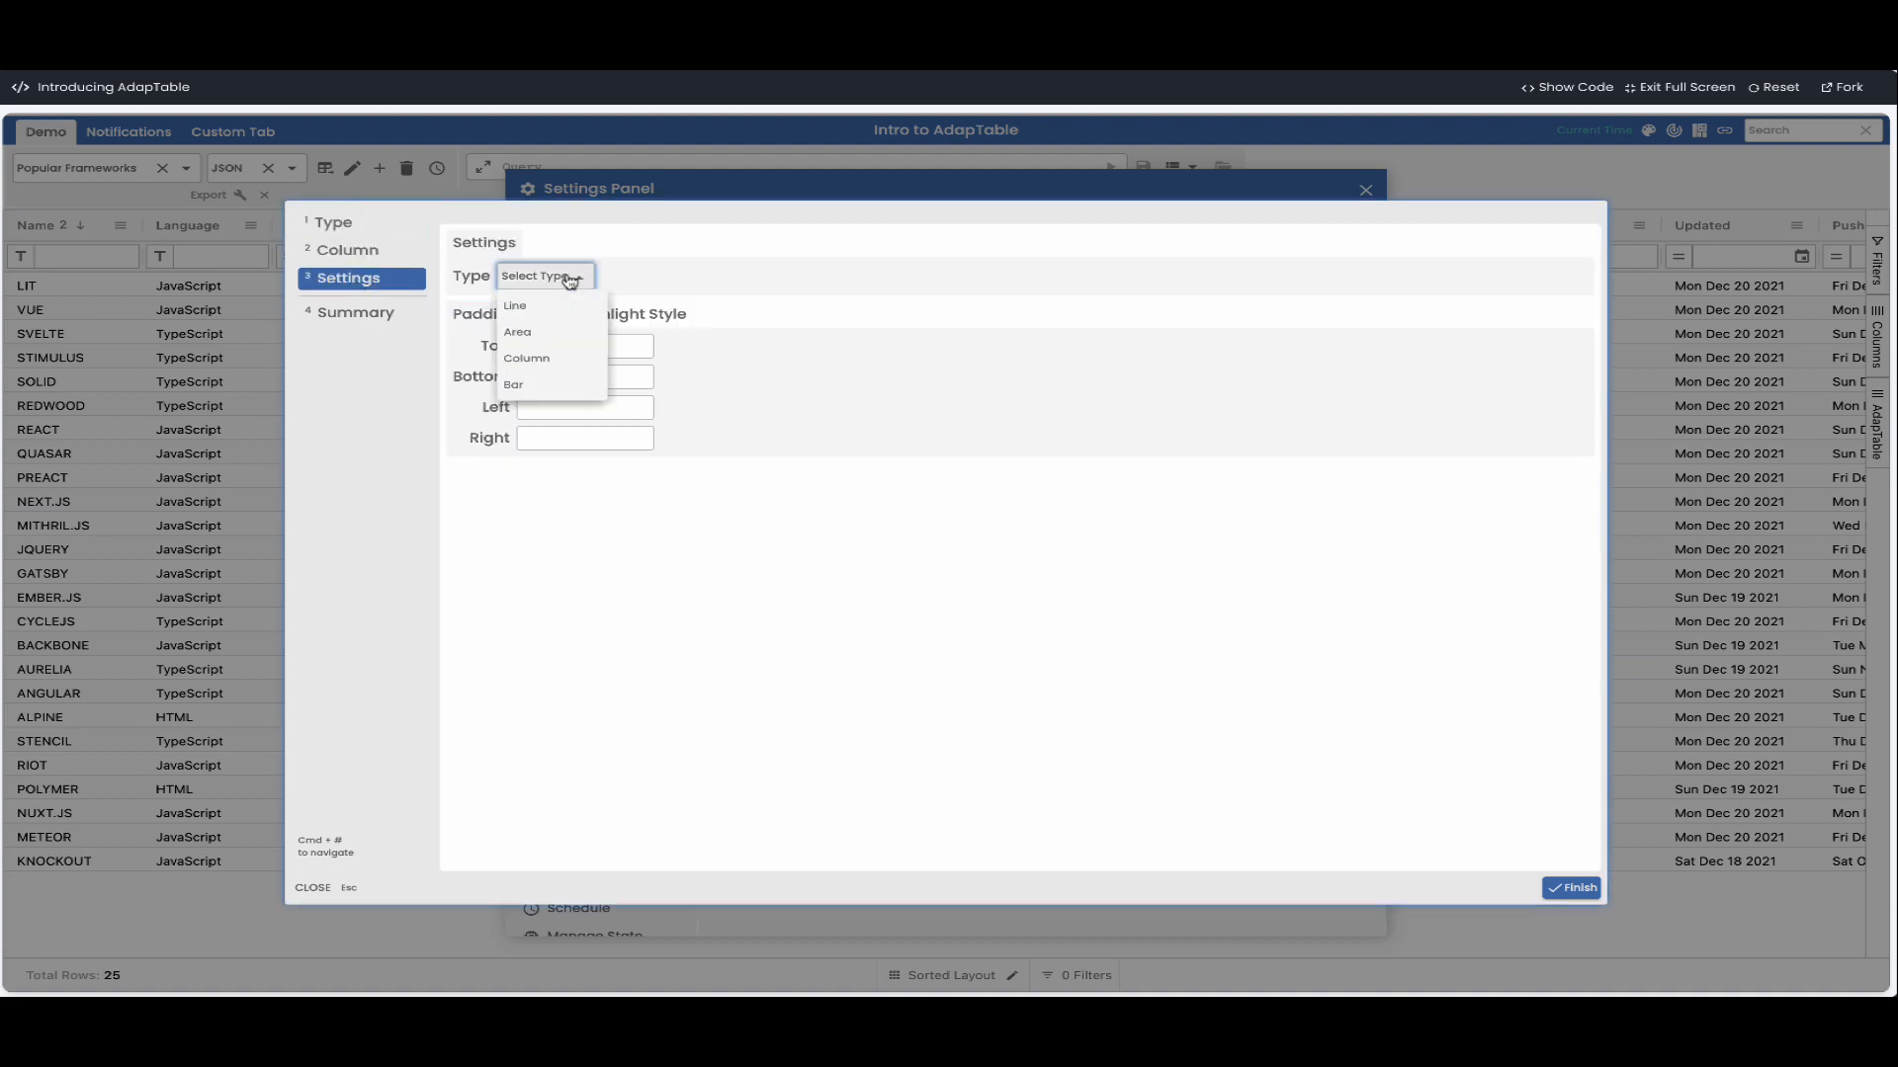
pyautogui.click(524, 333)
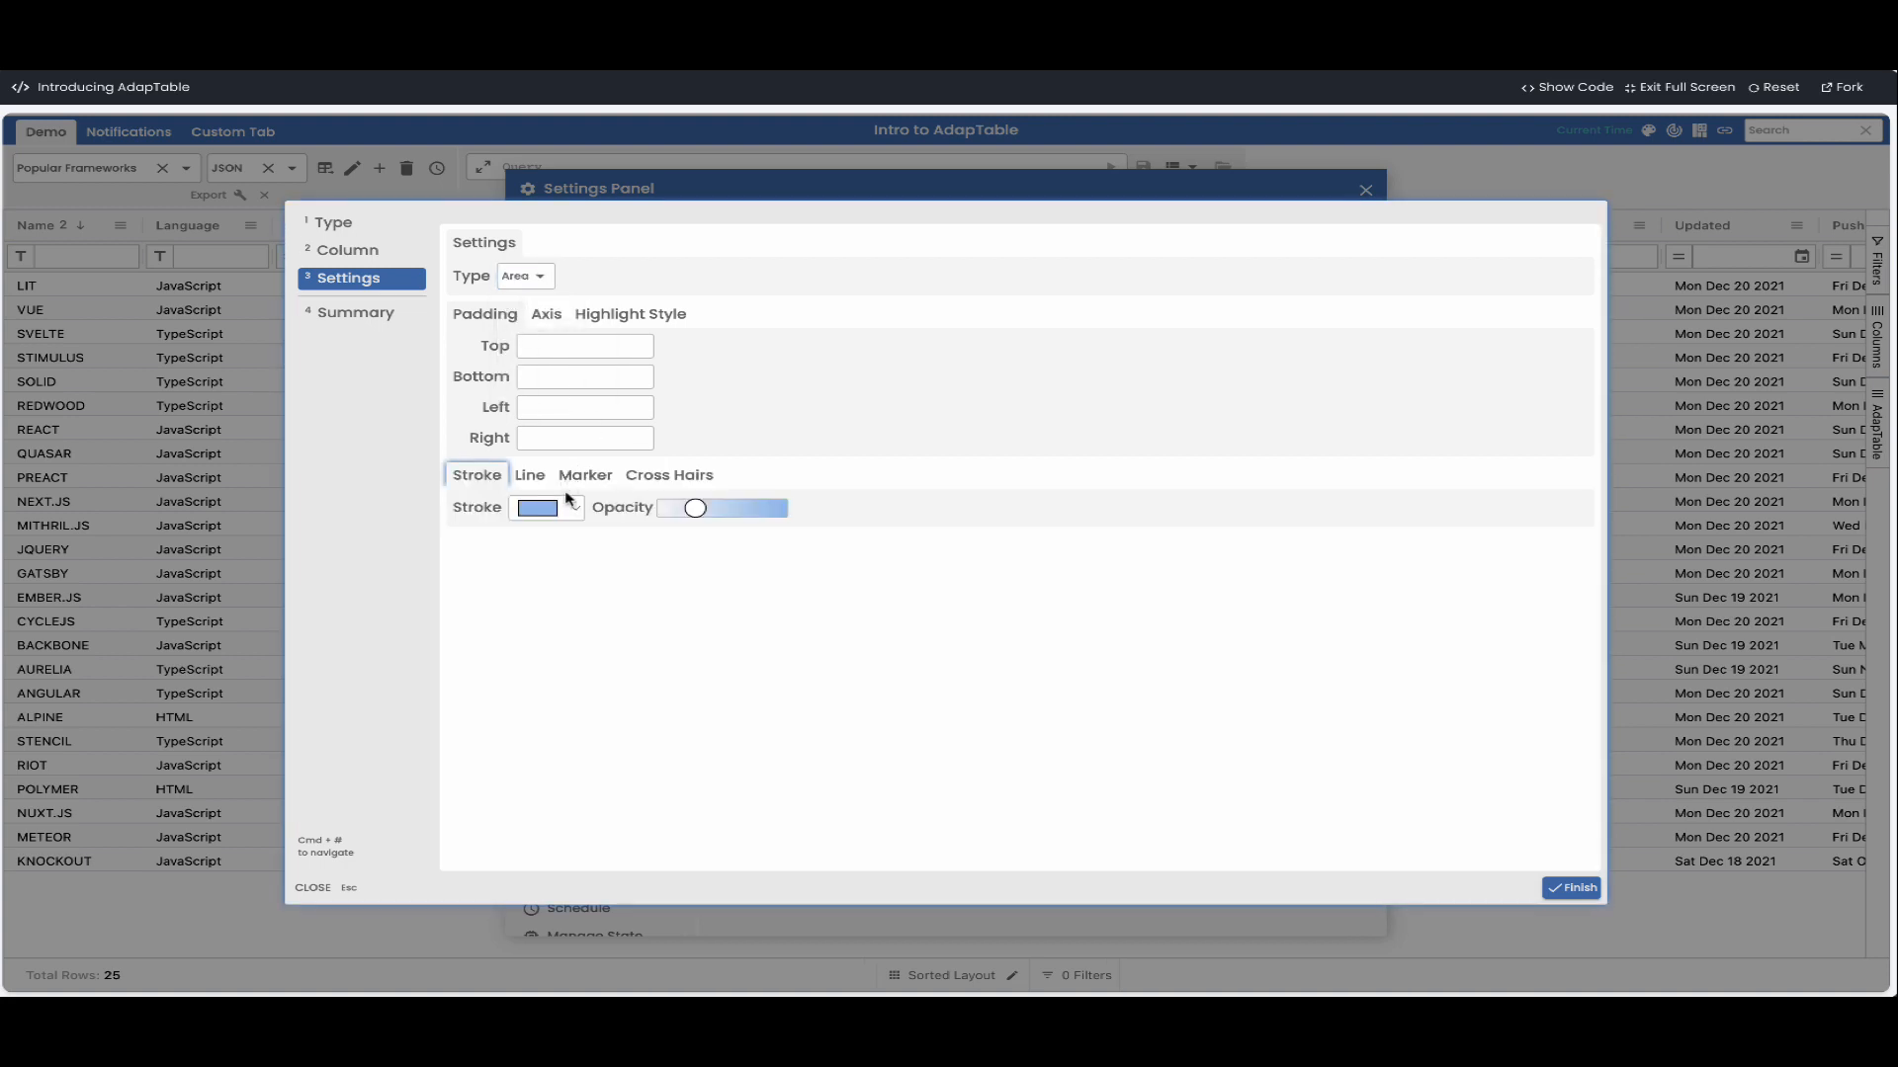
# - Review the sparkline's axis and highlight style options, set its stroke colour to dark red, and finish creating the styled column
pyautogui.click(547, 317)
pyautogui.click(612, 316)
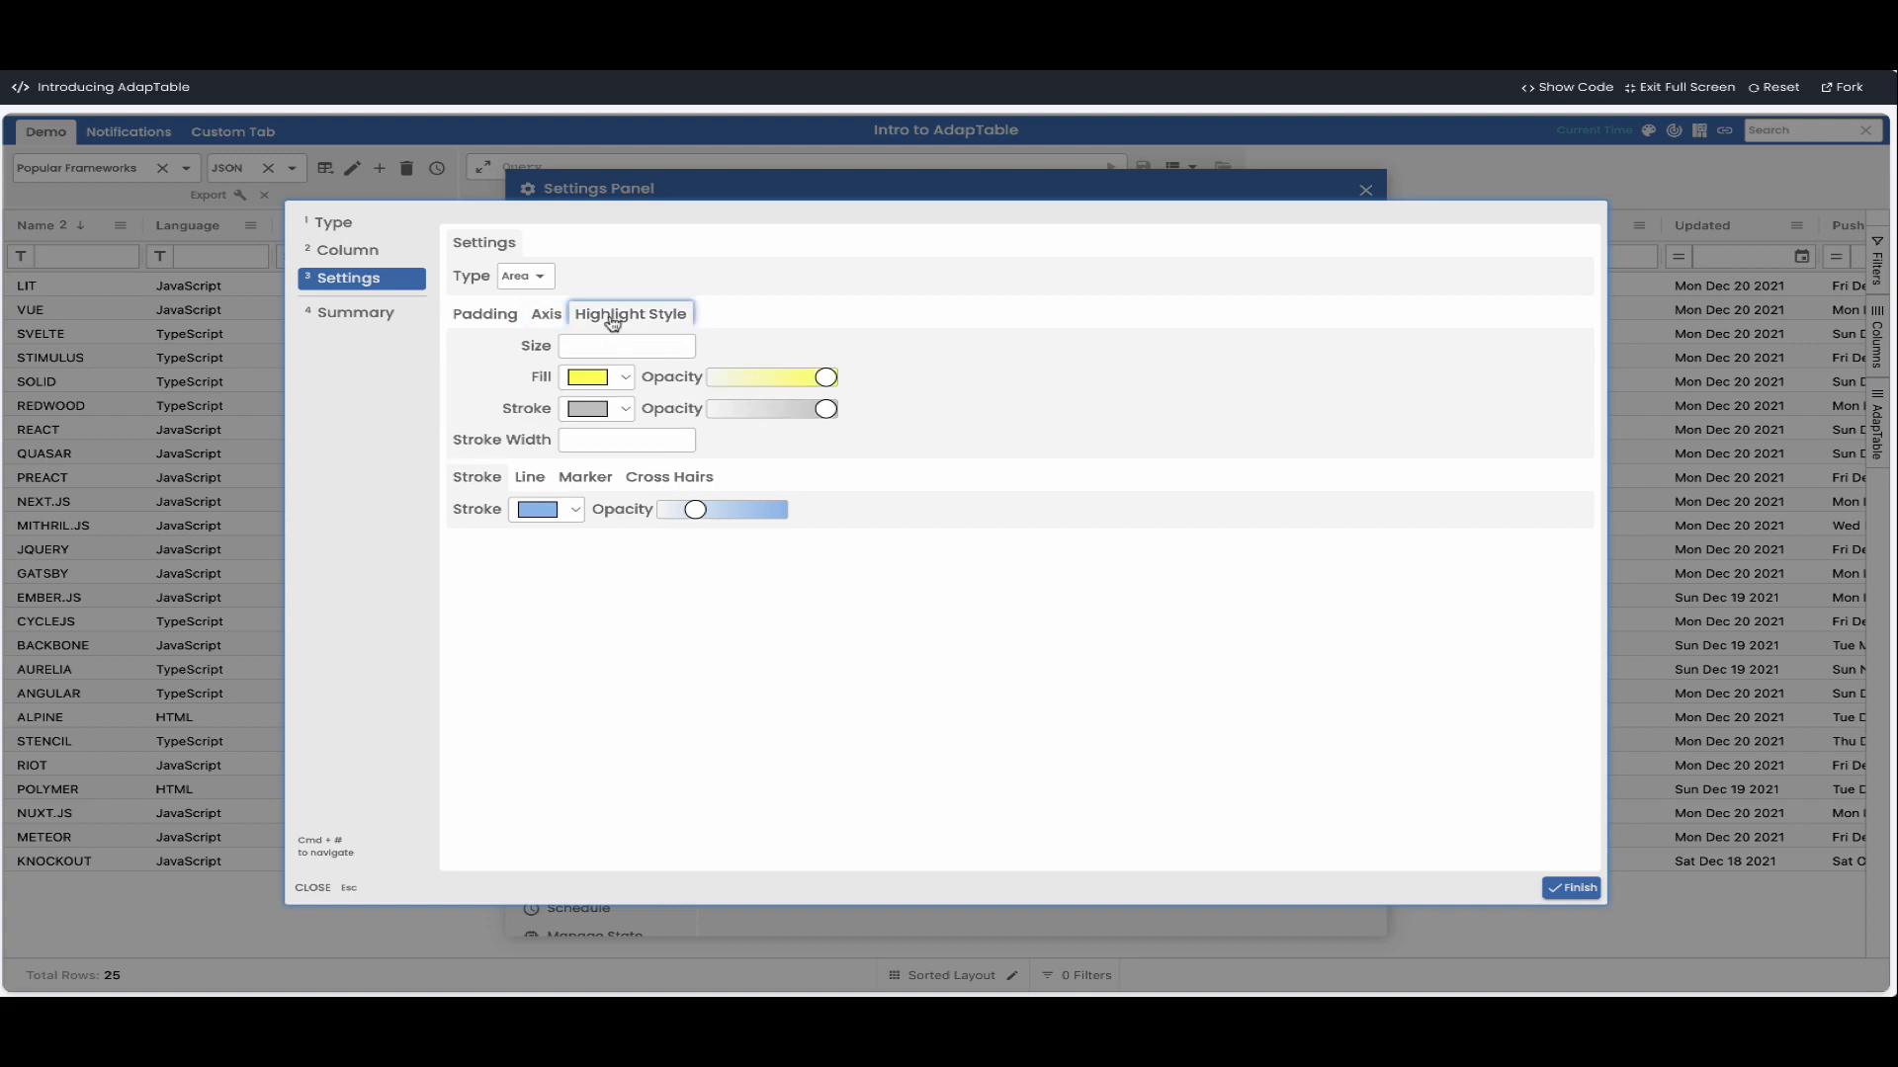
pyautogui.click(489, 315)
pyautogui.click(571, 507)
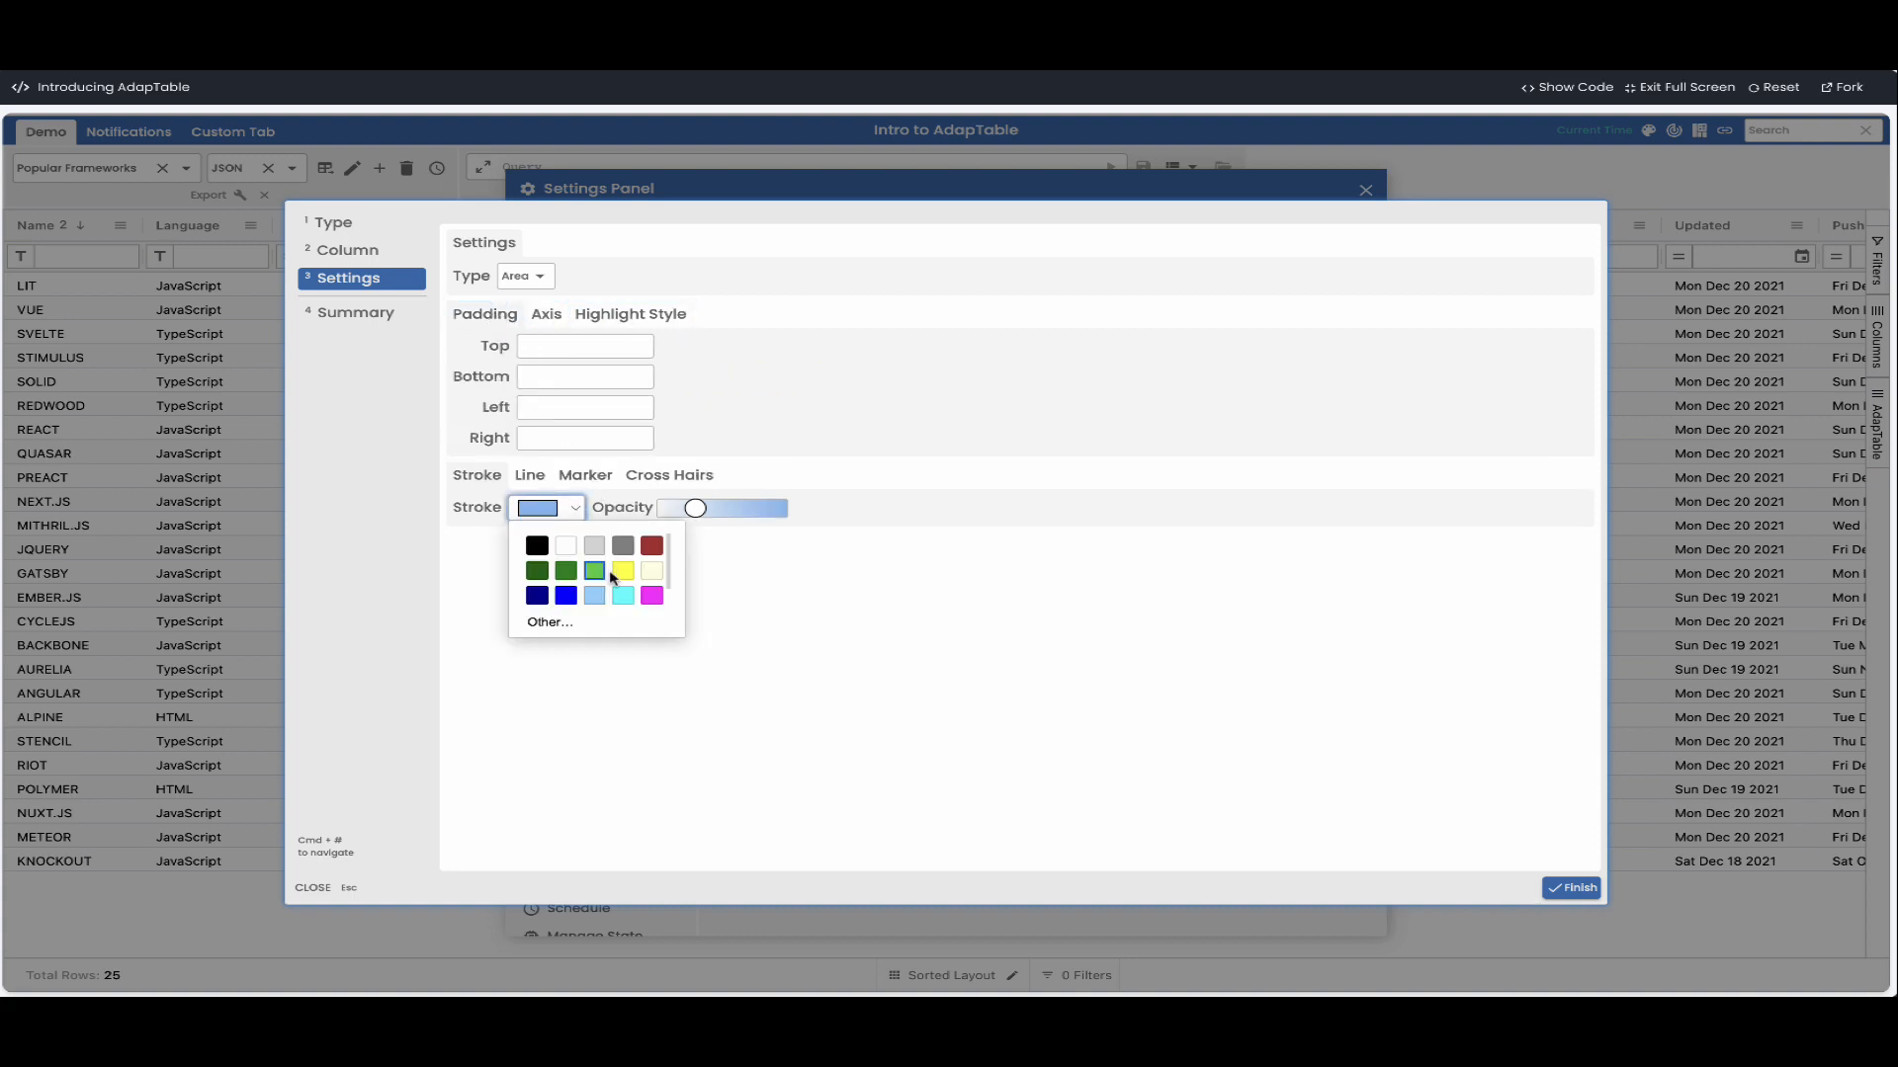
pyautogui.click(652, 547)
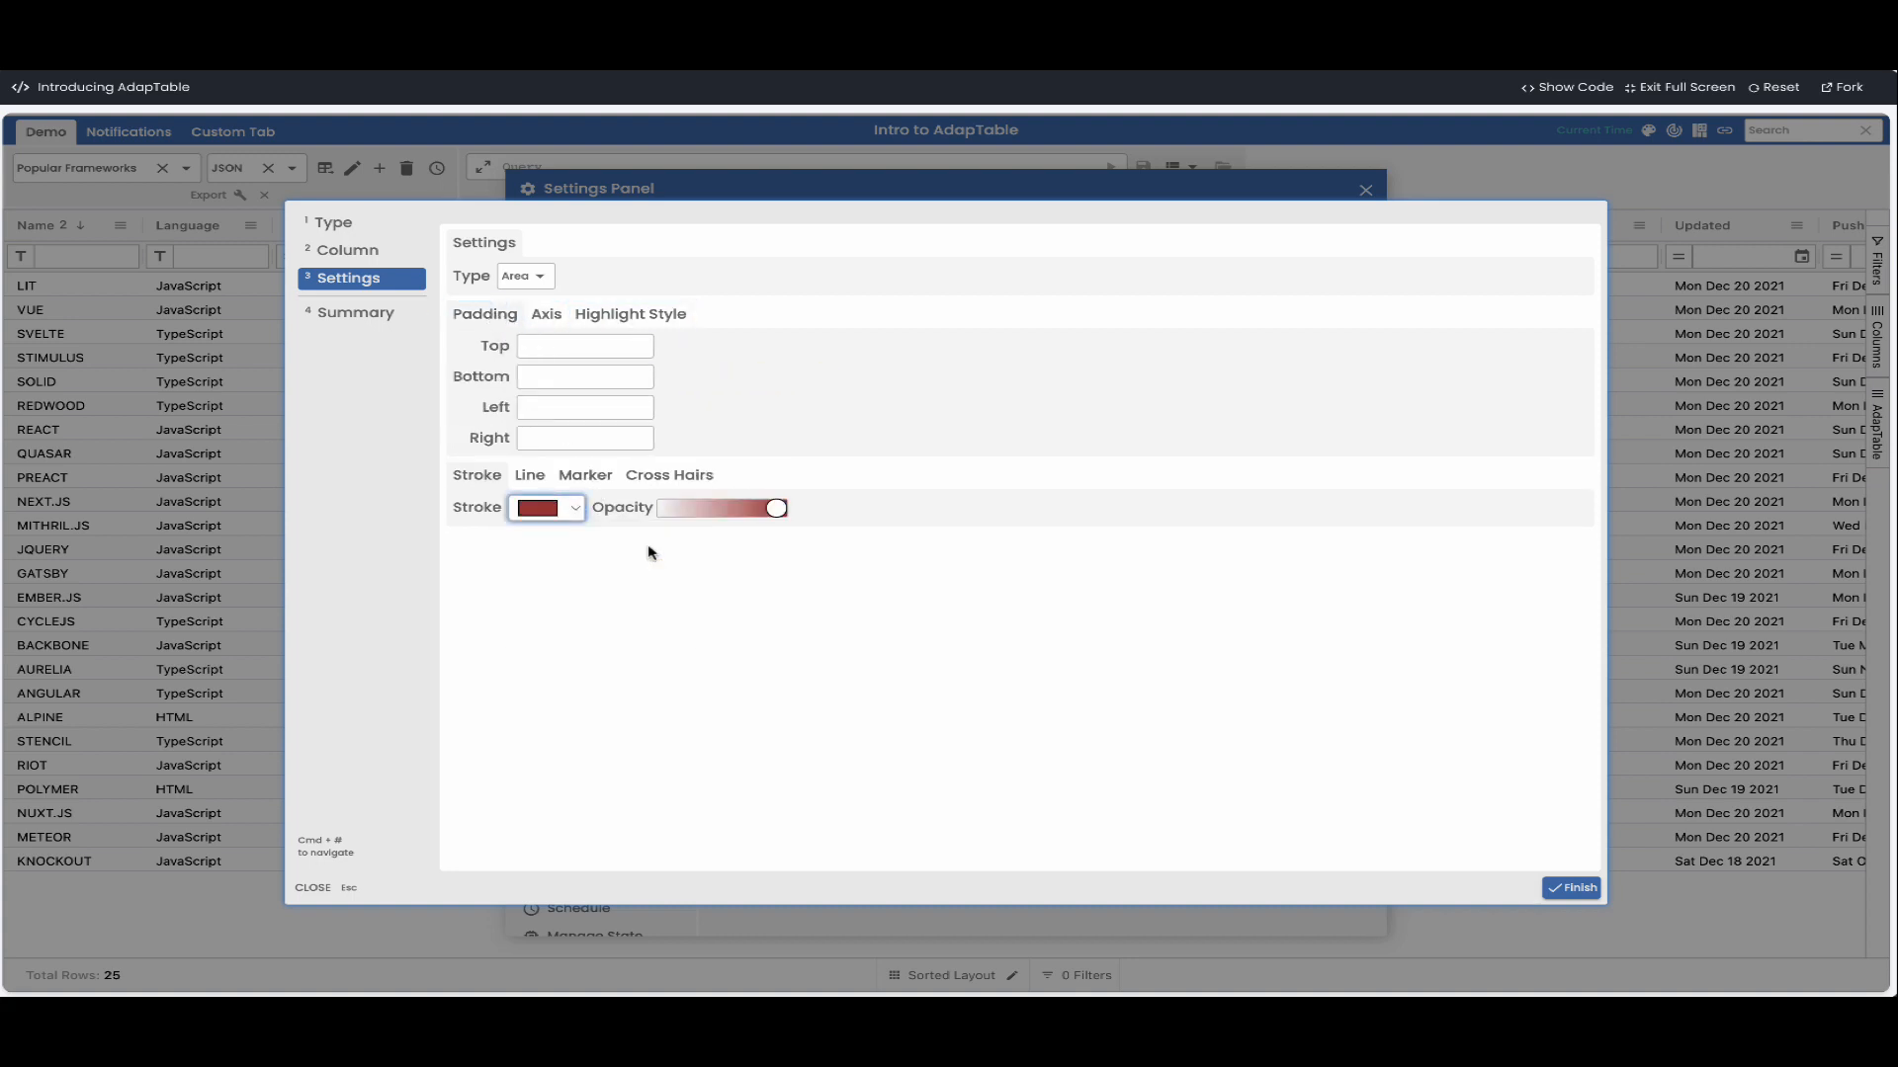
pyautogui.click(353, 314)
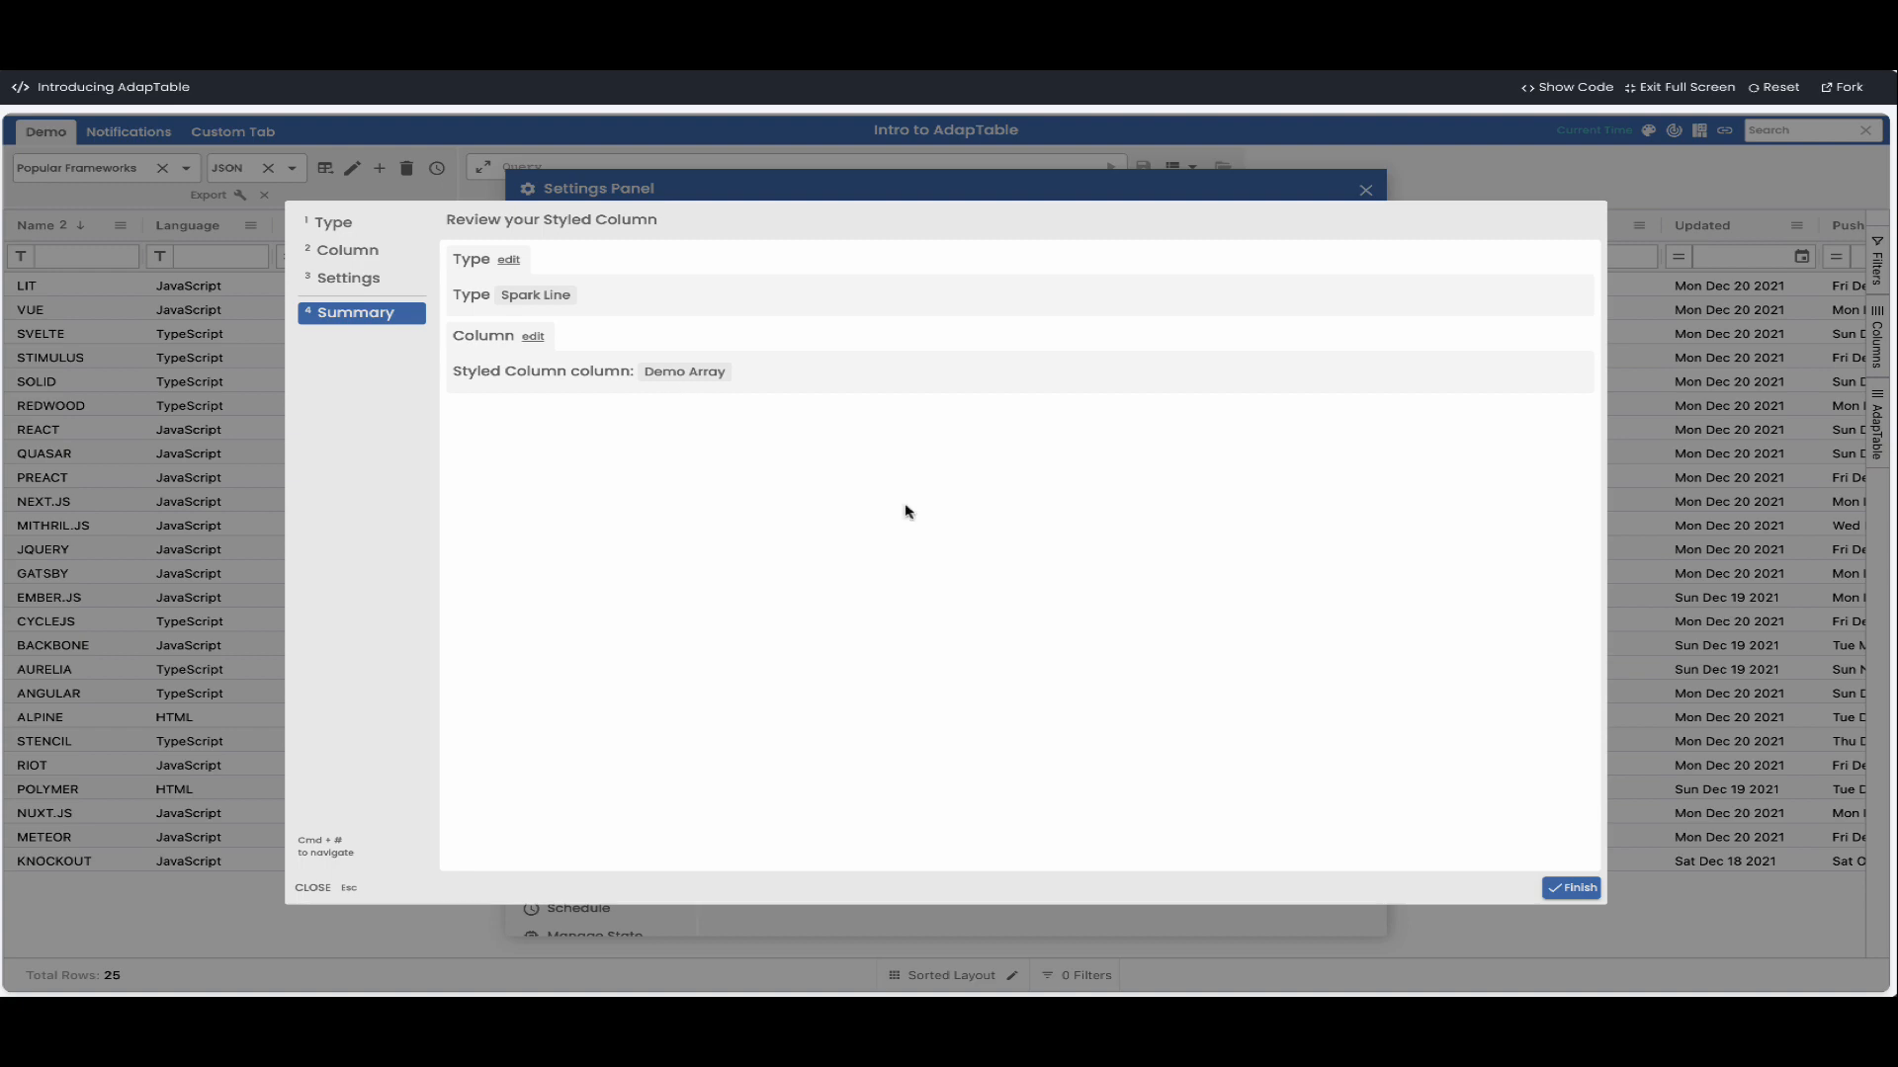
pyautogui.click(1574, 889)
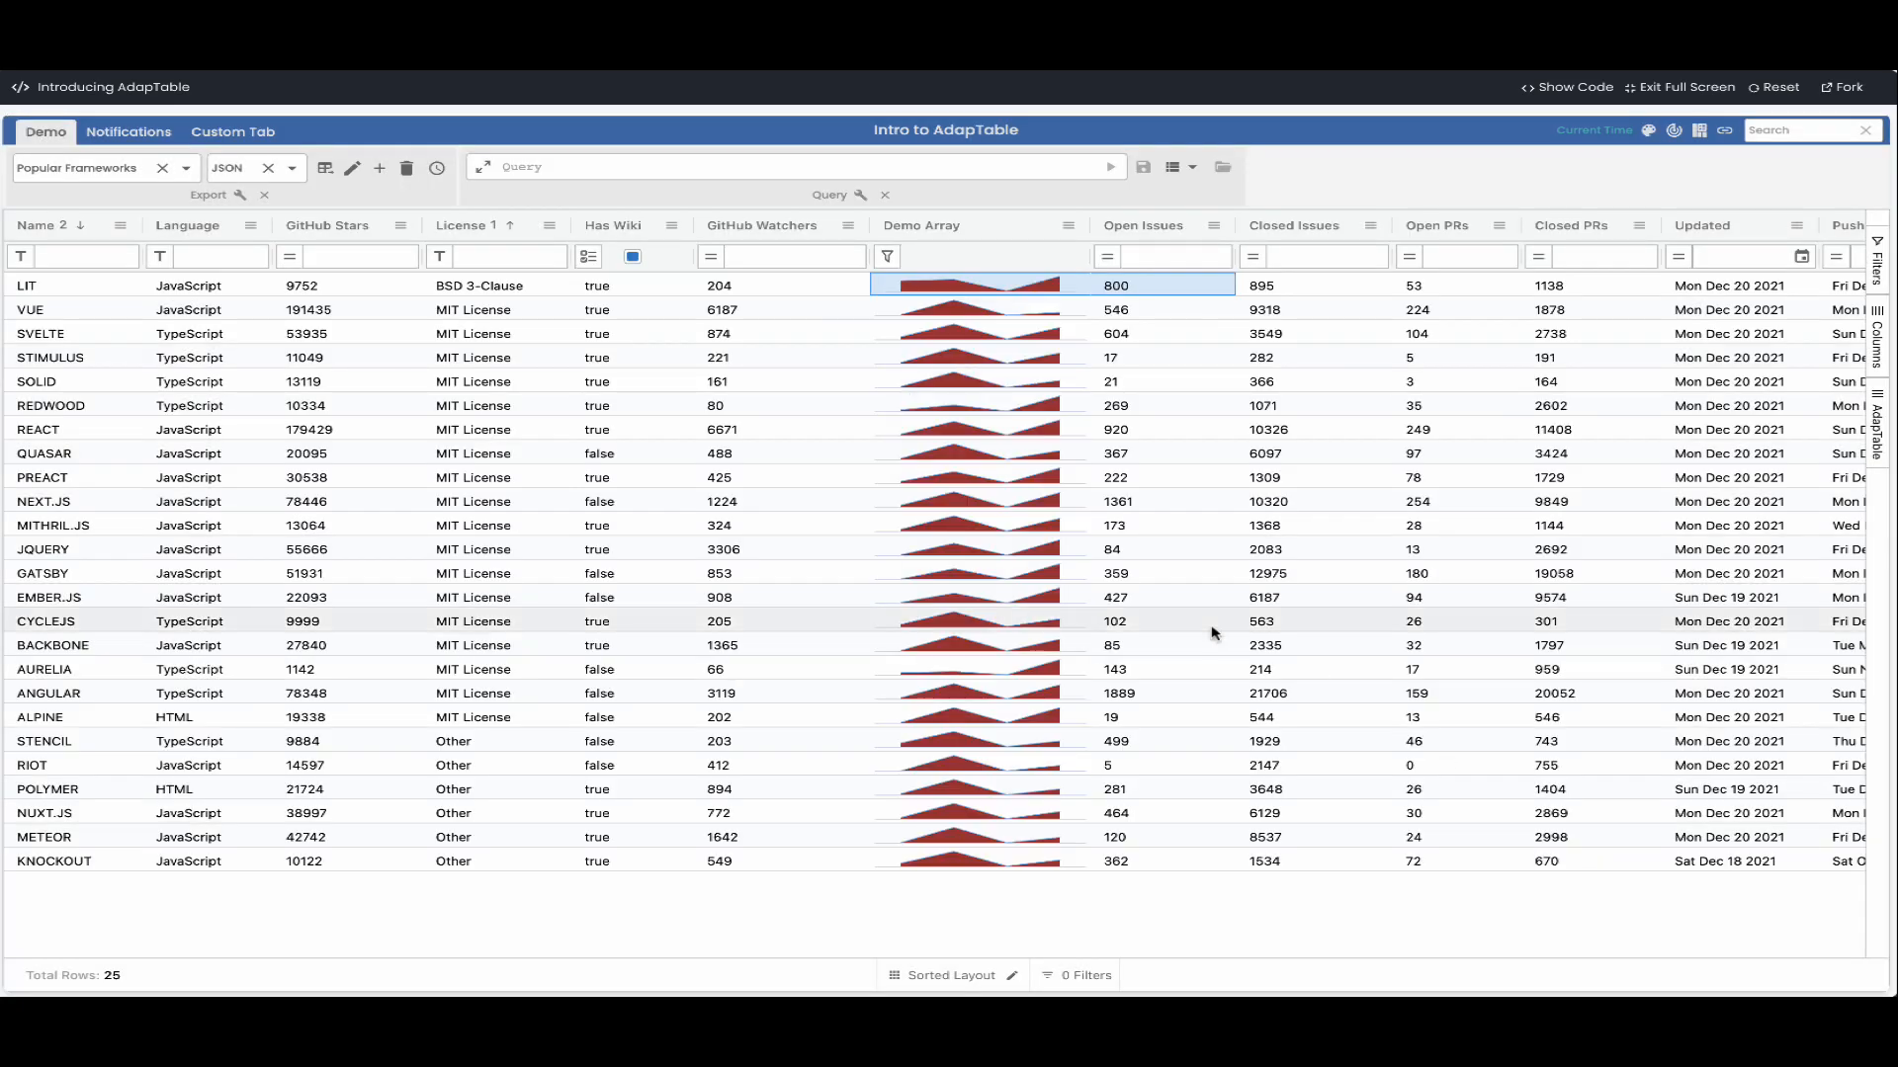
# - Set the Closed Issues value of the VUE row to 78
pyautogui.moveTo(985, 514)
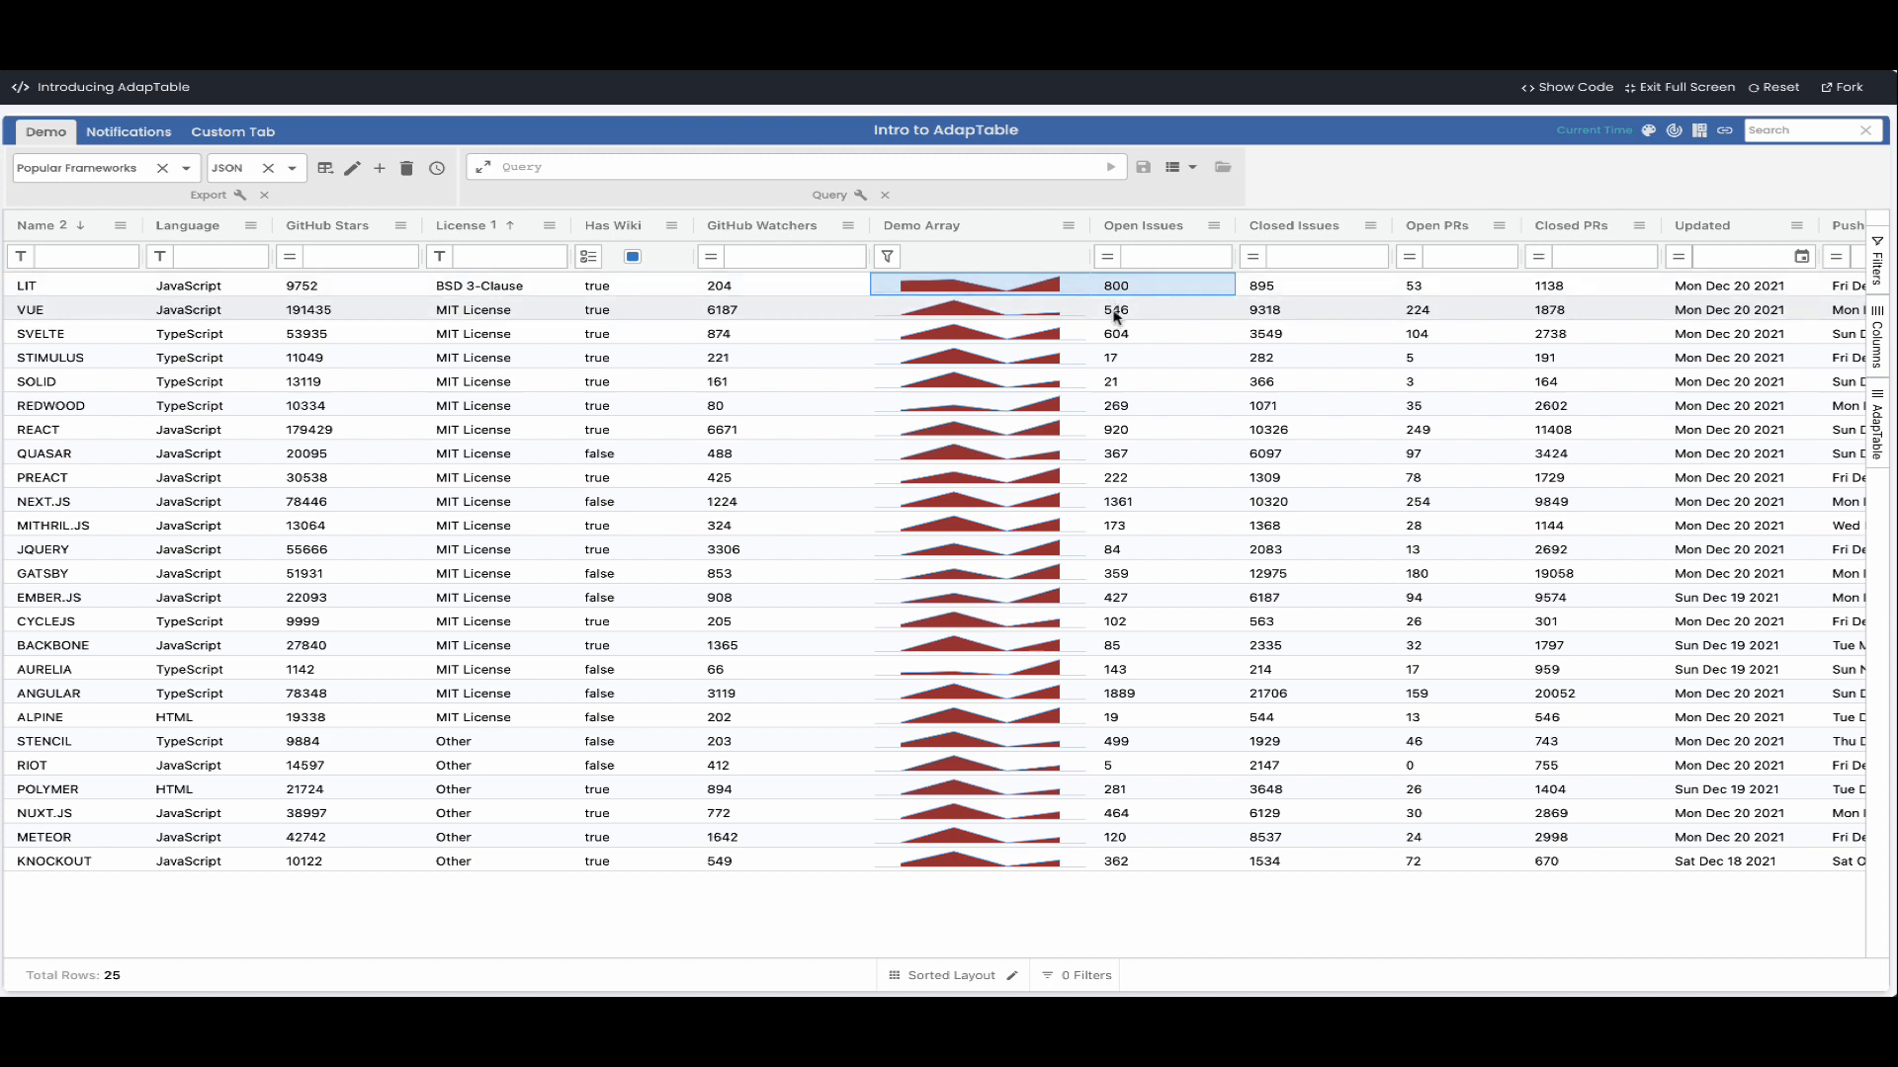
pyautogui.doubleClick(1263, 309)
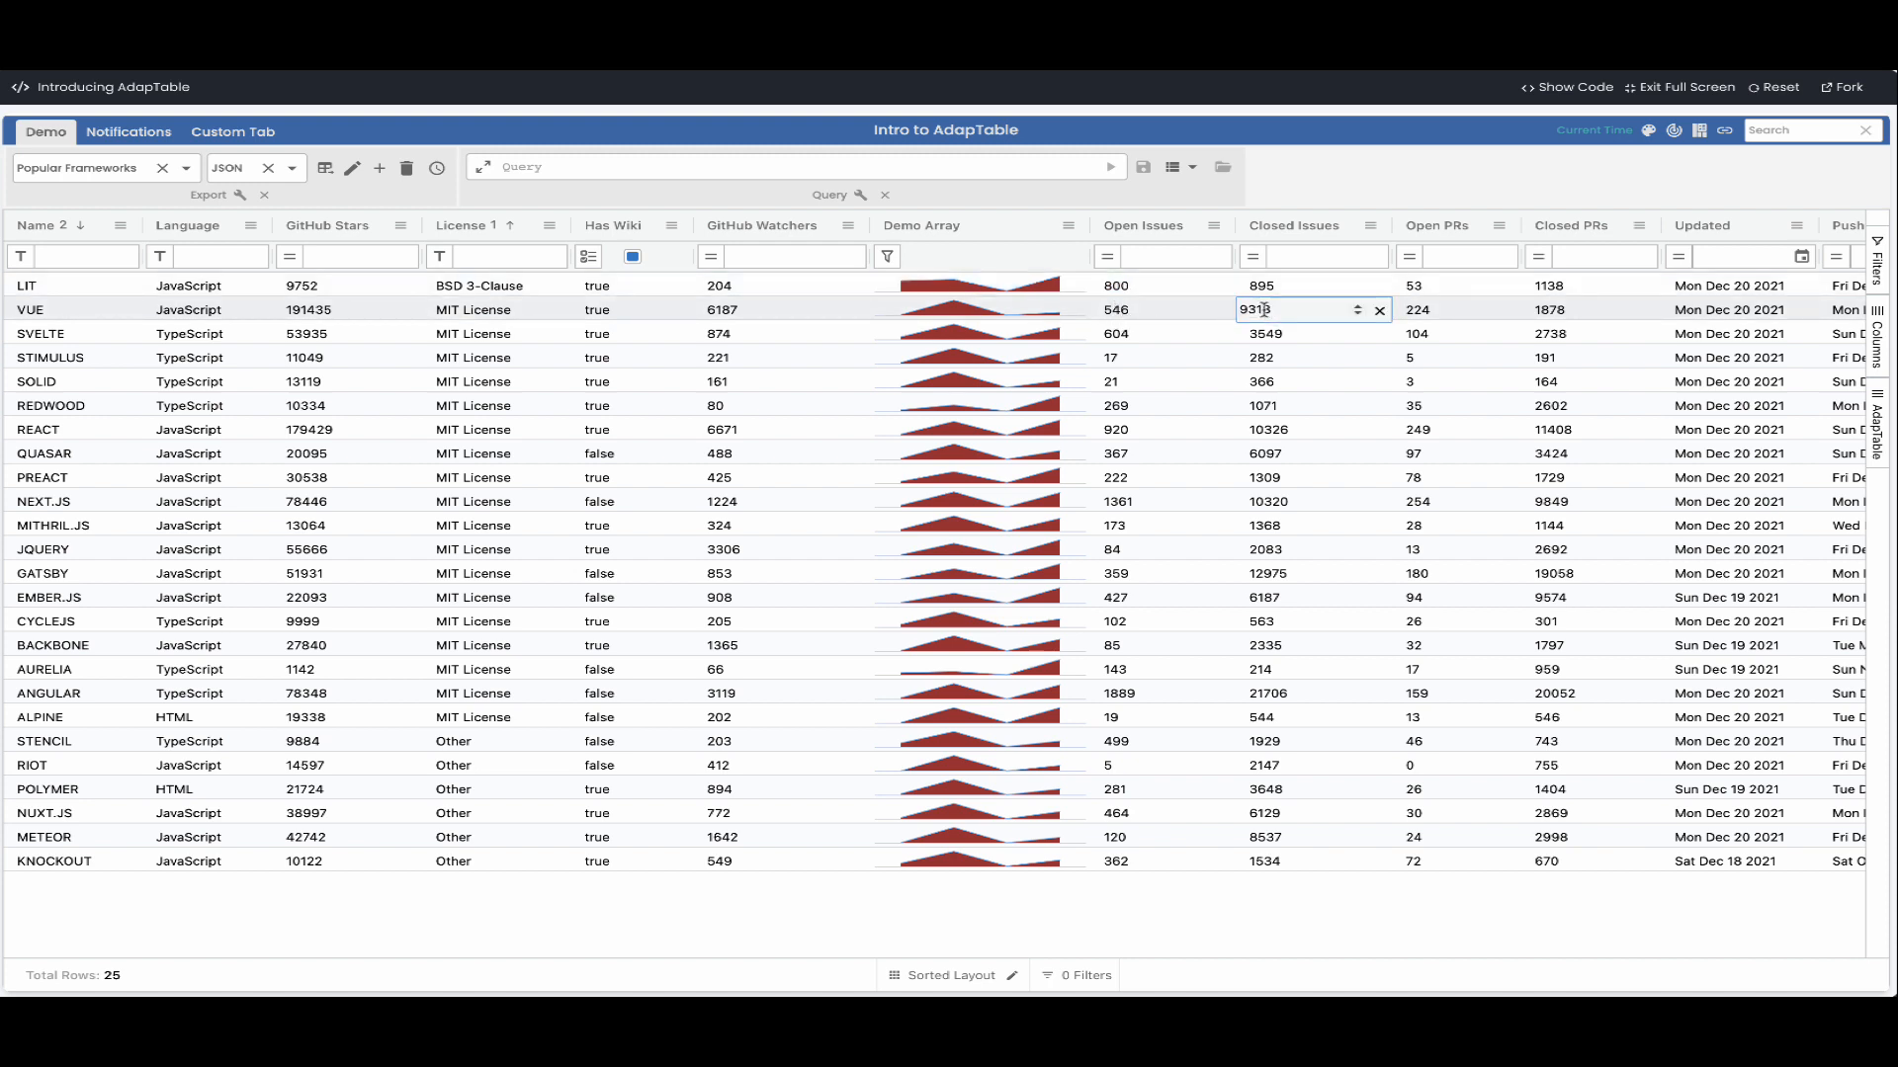
pyautogui.doubleClick(1258, 309)
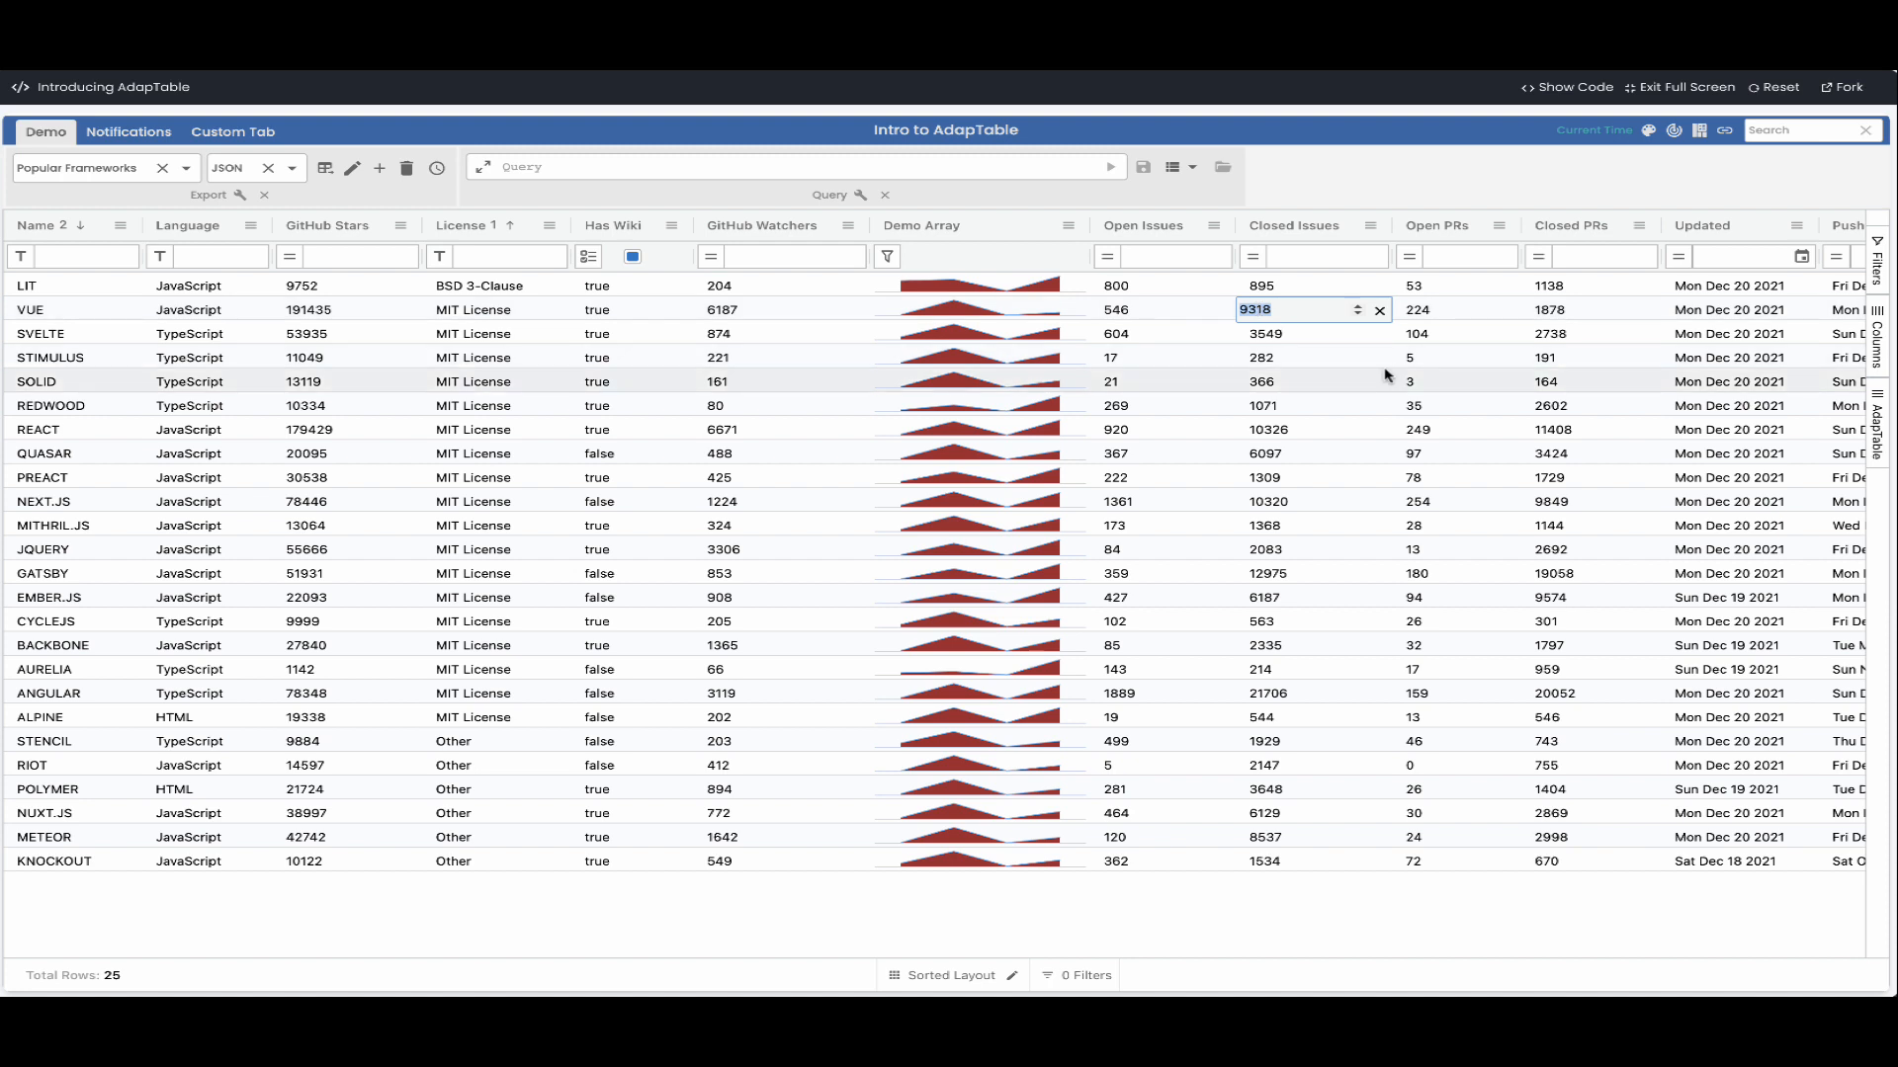
pyautogui.write('78')
pyautogui.press('Return')
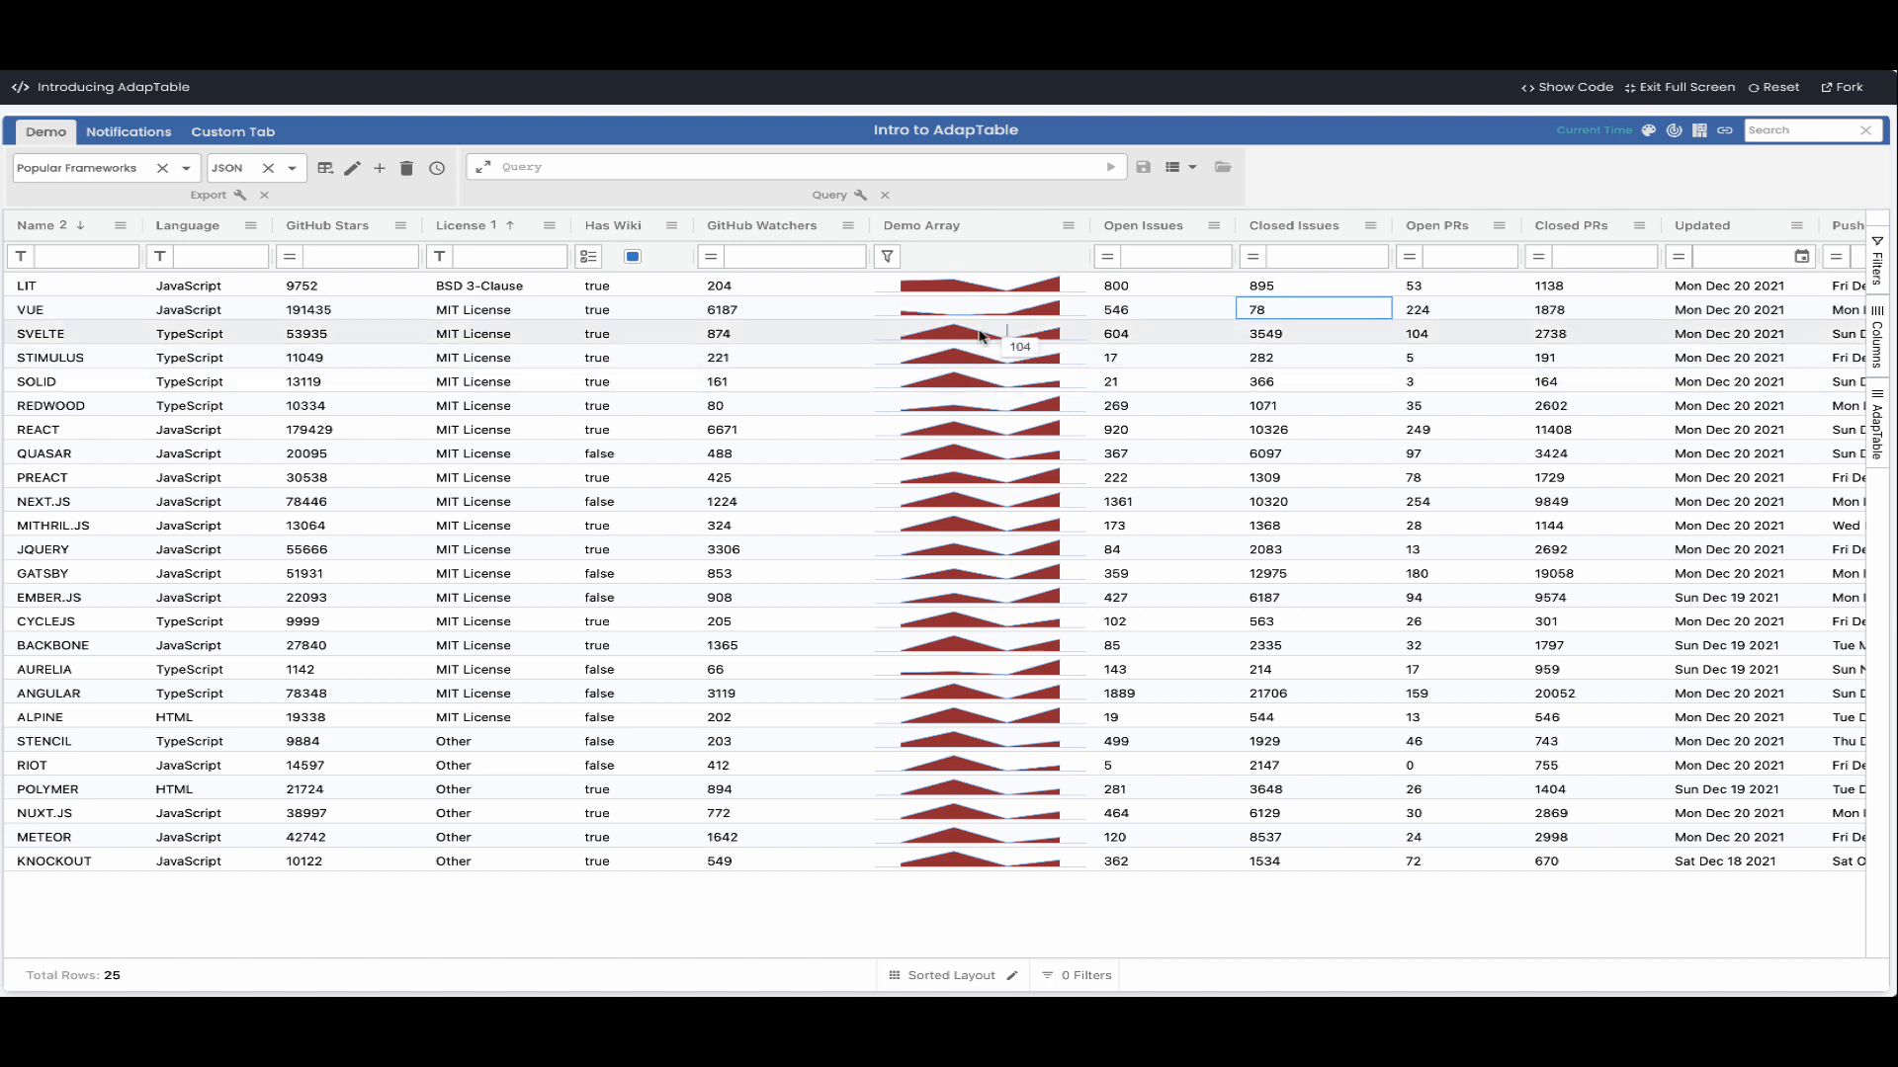